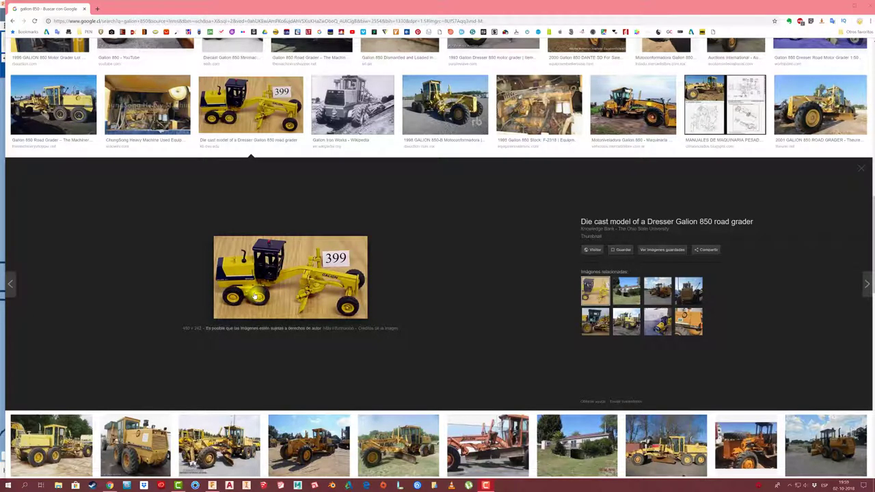
Step: Preview The Machinery Shopper's Galion 850 photo, then return to the Fusion 360 grader model
scroll(323, 285, "up", 1)
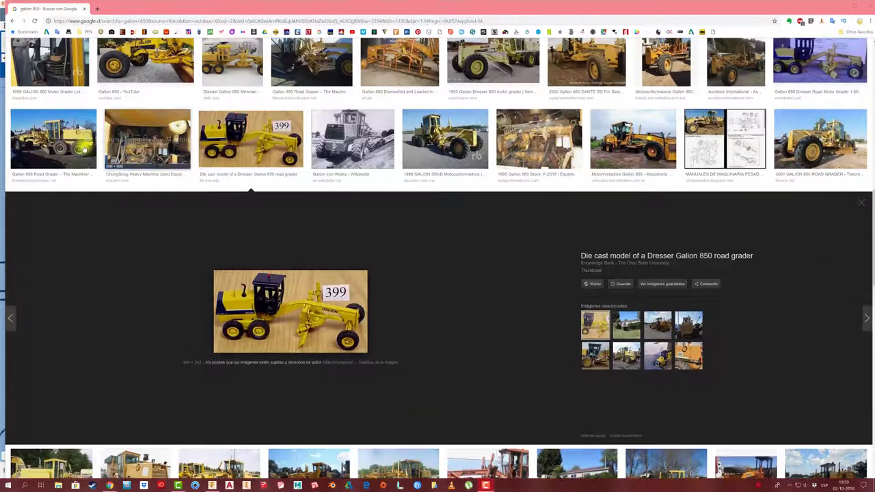
left_click(82, 146)
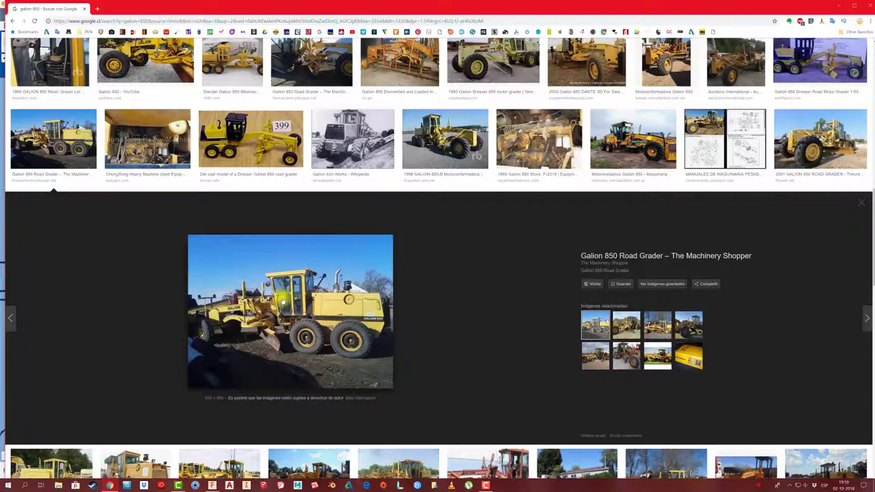
left_click(213, 485)
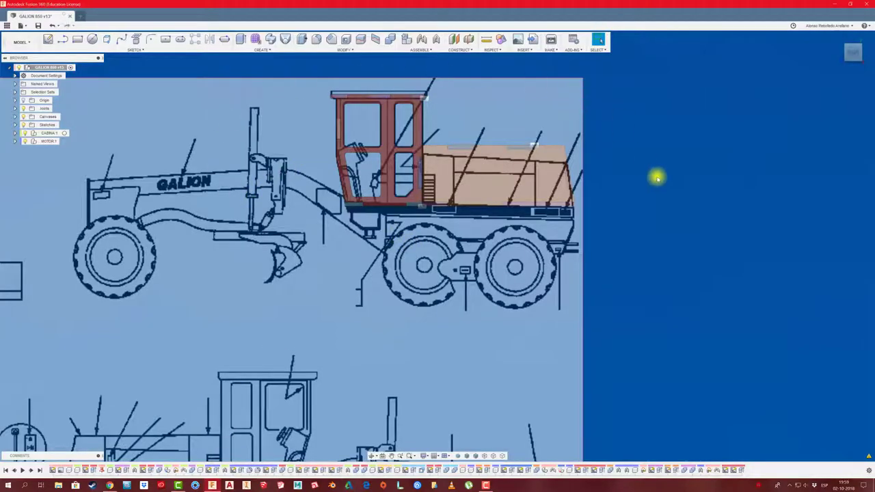
Step: Add a new component named MOTOR BASE under the top-level assembly
right_click(56, 68)
left_click(72, 75)
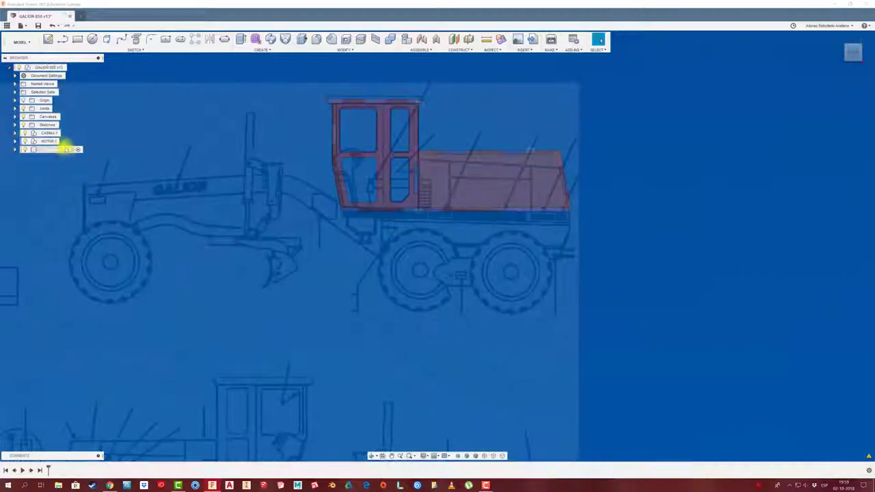
left_click(66, 150)
type("MOTOR BASE")
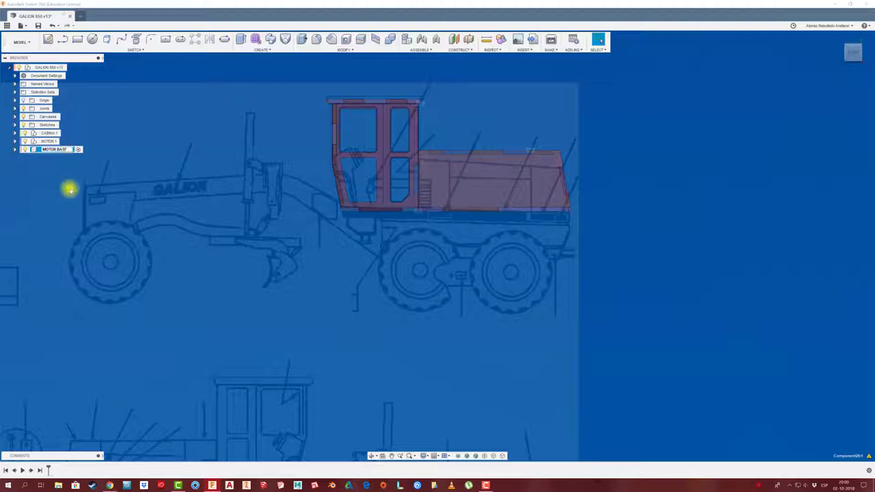
left_click(69, 156)
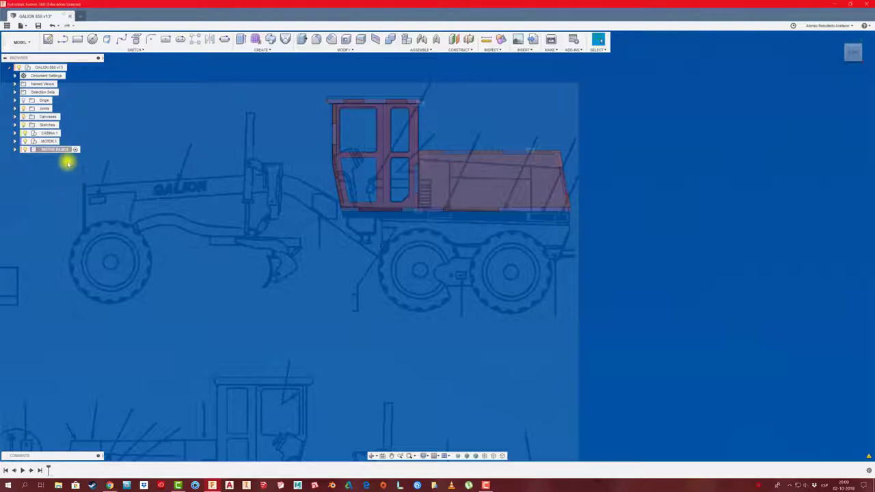
key("BackSpace")
Step: Create a LATERAL sub-component inside MOTOR BASE
right_click(61, 151)
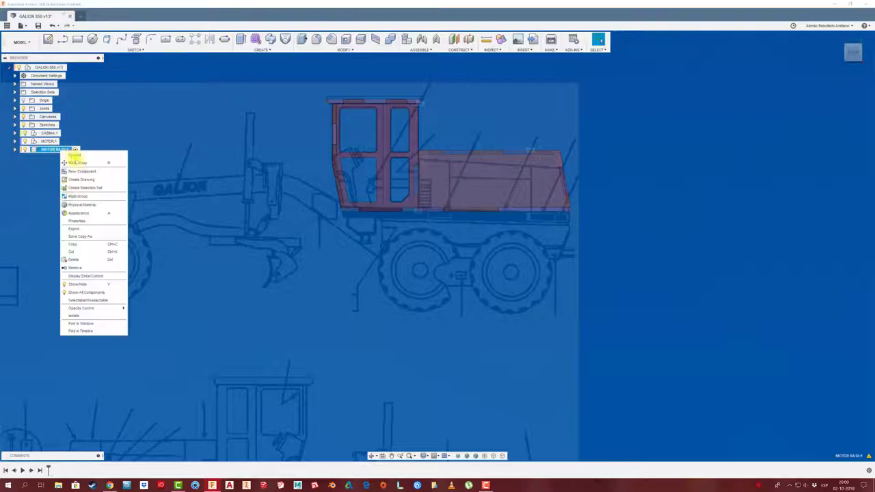
left_click(76, 170)
type("LATERAL")
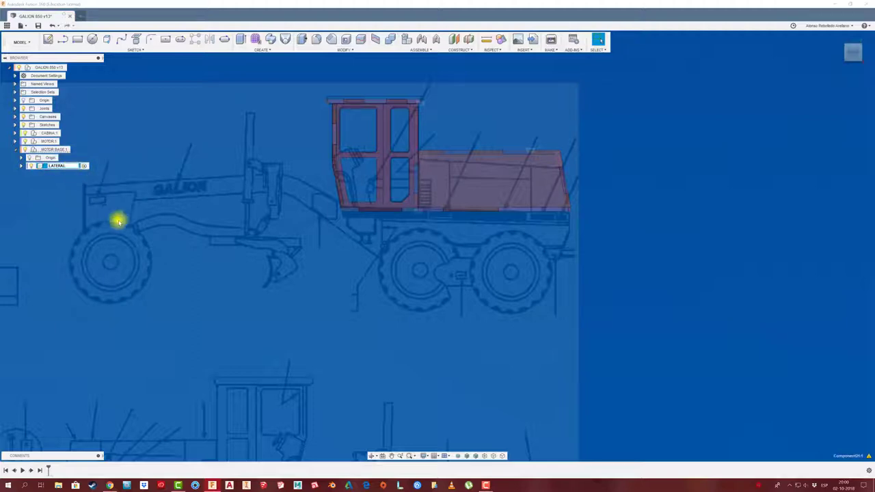
key("Return")
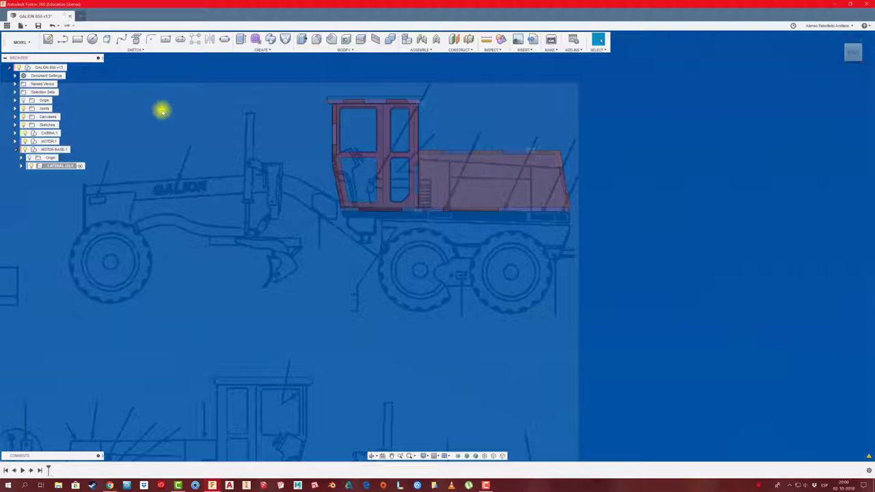
Step: Start a sketch on the side plane and draw the outline's top and bottom lines
key("l")
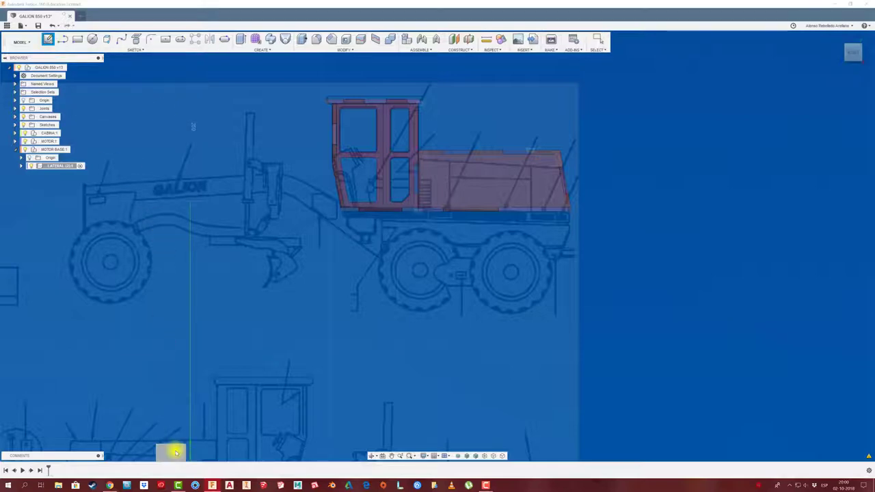
left_click(172, 451)
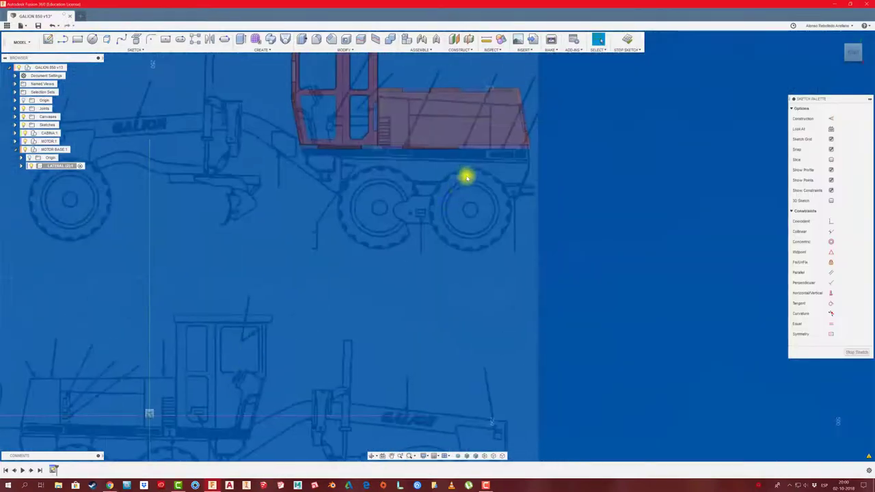
scroll(459, 205, "up", 1)
scroll(459, 205, "up", 1)
left_click(63, 40)
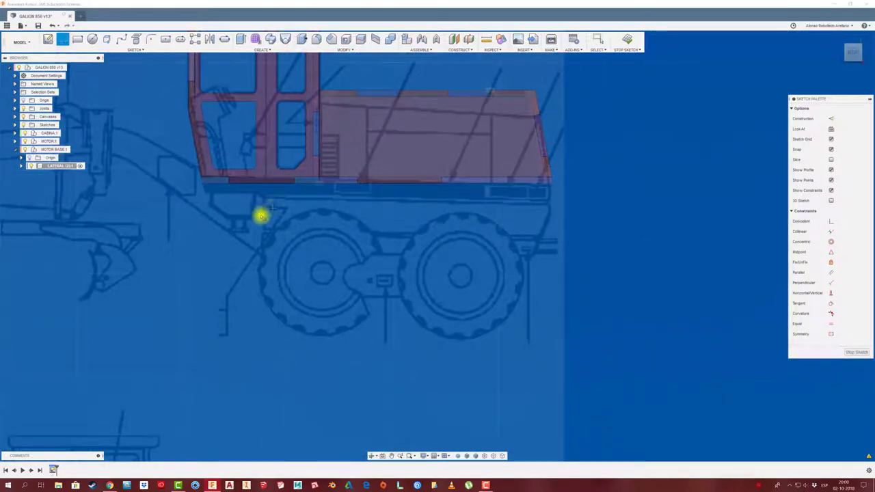
left_click(263, 184)
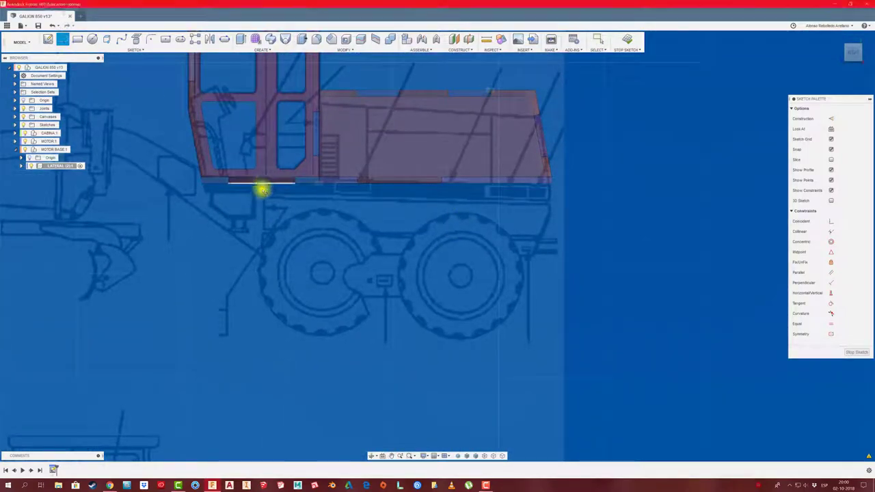
left_click(551, 181)
left_click_drag(551, 214, 533, 252)
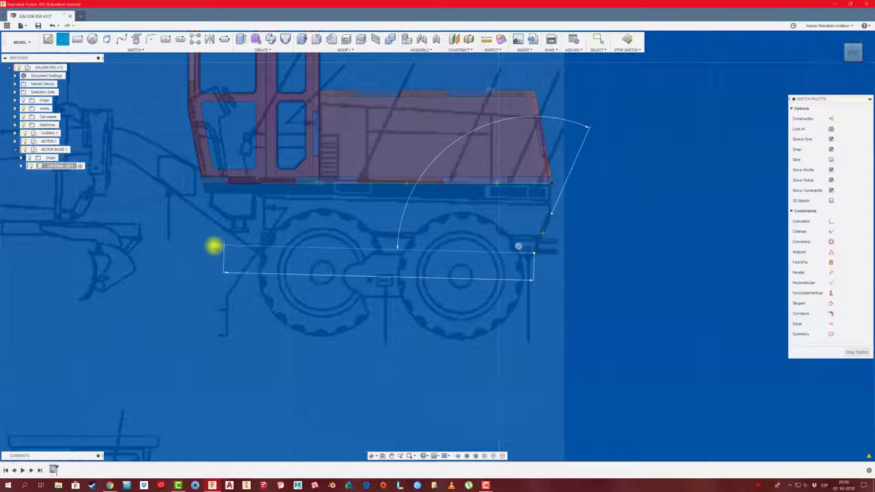
double_click(202, 253)
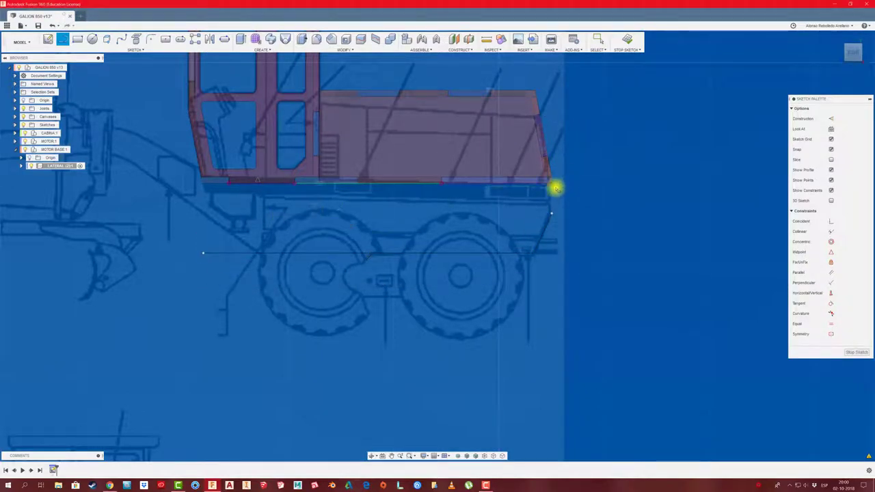
Step: Draw the short right and left vertical edges, then trim the overhanging segments
left_click(548, 183)
double_click(548, 212)
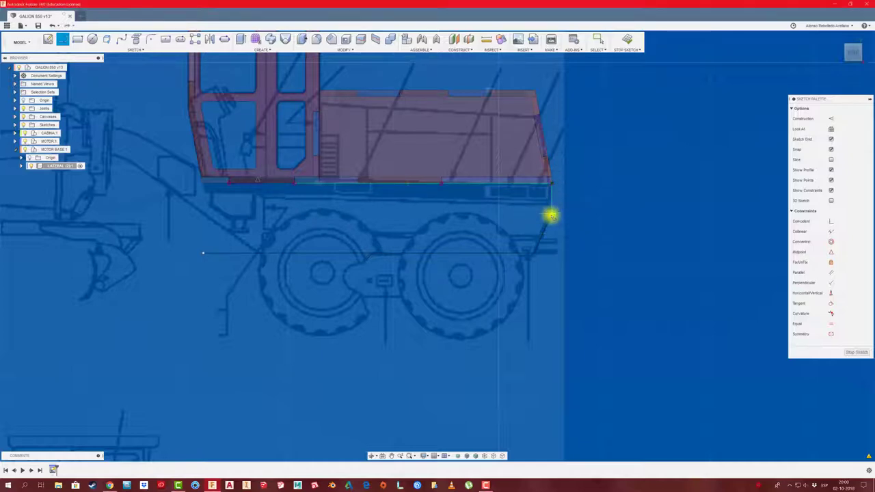
left_click(261, 183)
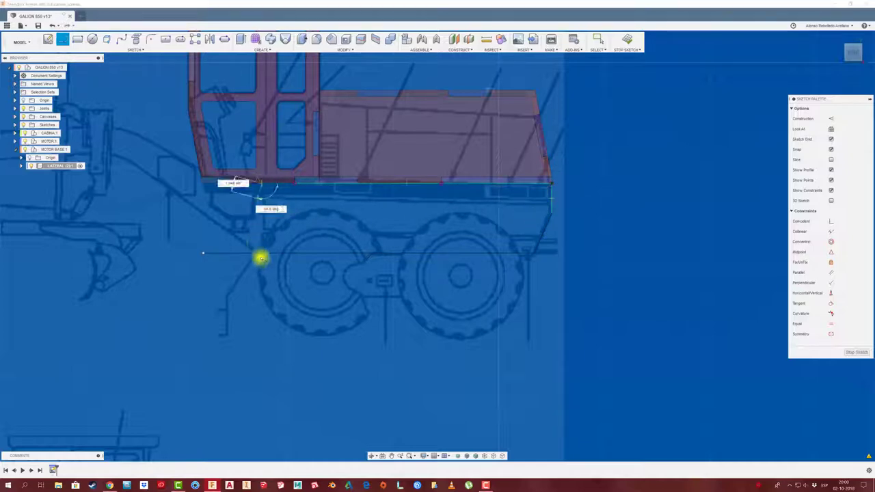
double_click(258, 267)
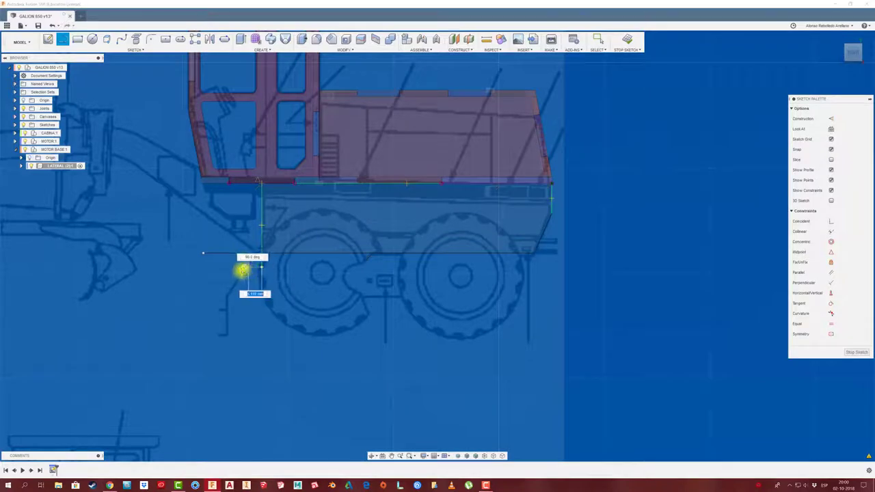
key("Escape")
key("t")
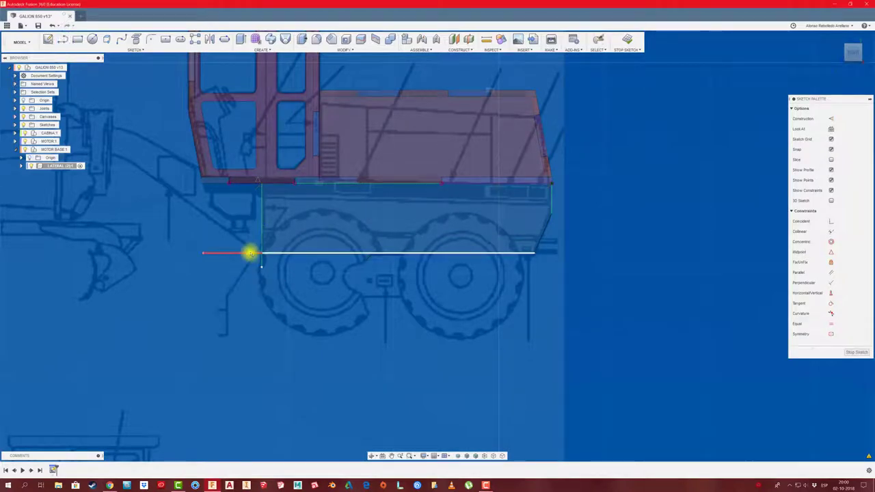
left_click(250, 251)
left_click(260, 262)
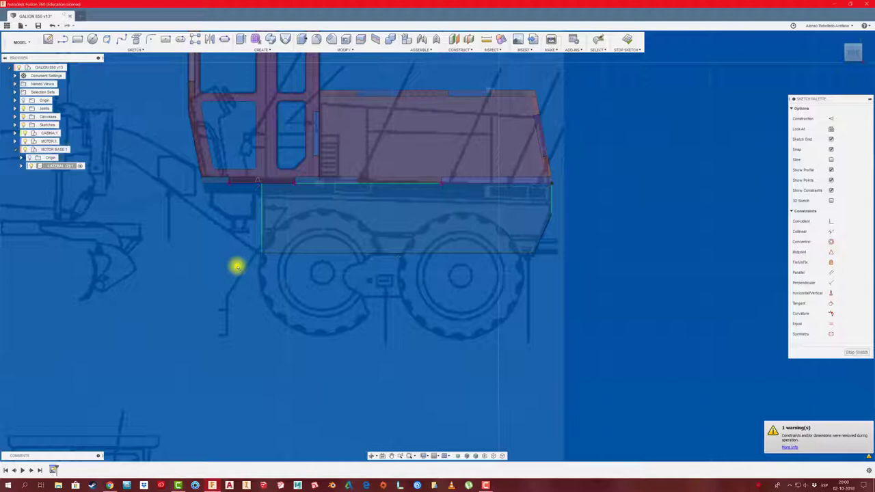
Step: Dimension the outline: 130 bottom length, 15 right edge height, and the left edge height
key("d")
left_click(389, 253)
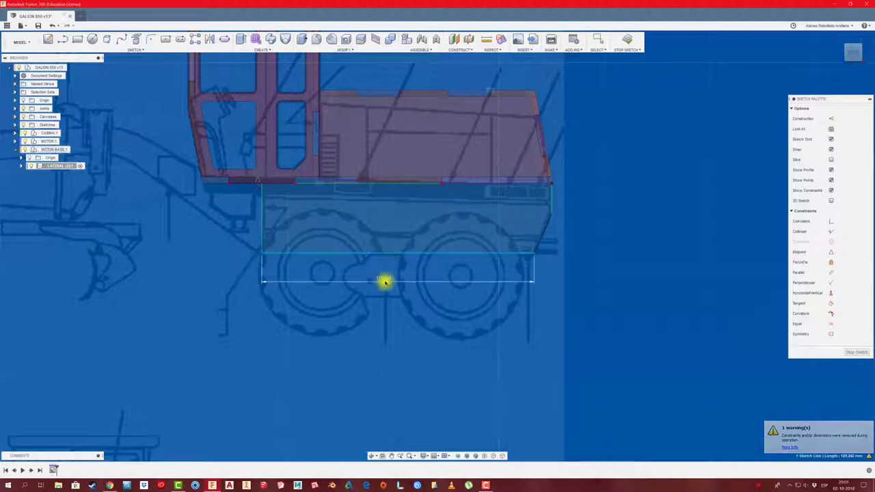
left_click(385, 280)
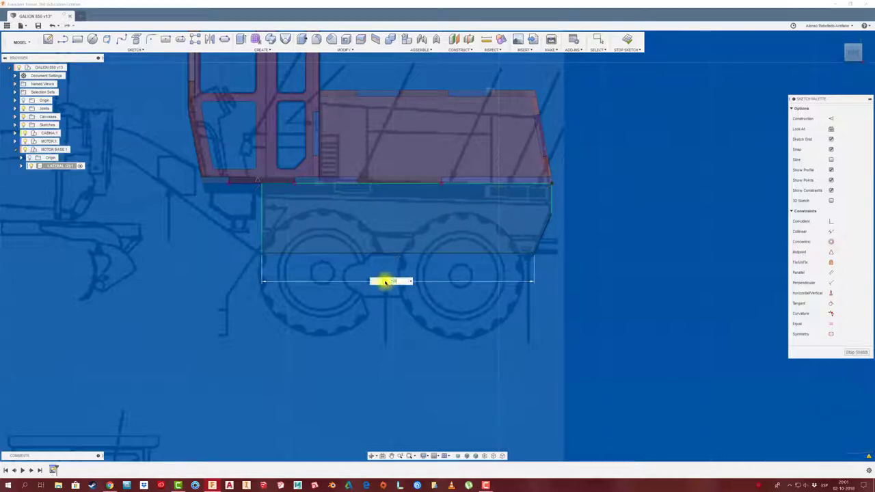
key("Return")
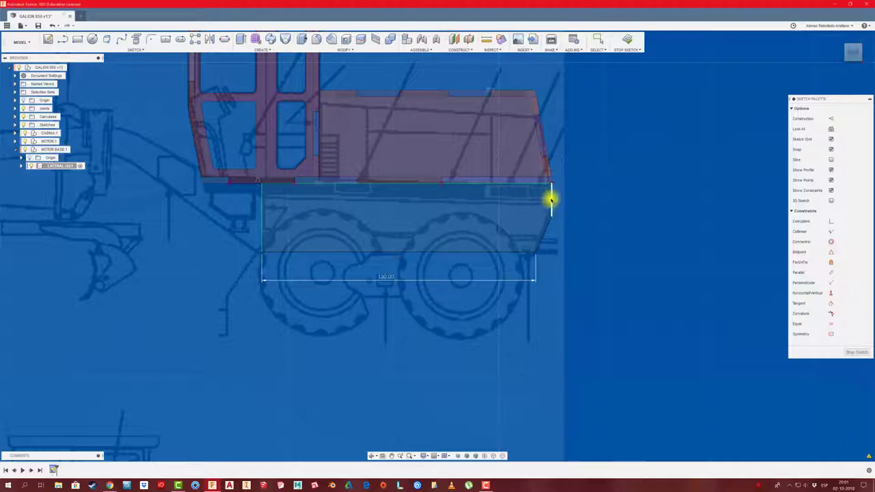
left_click(551, 198)
left_click(573, 200)
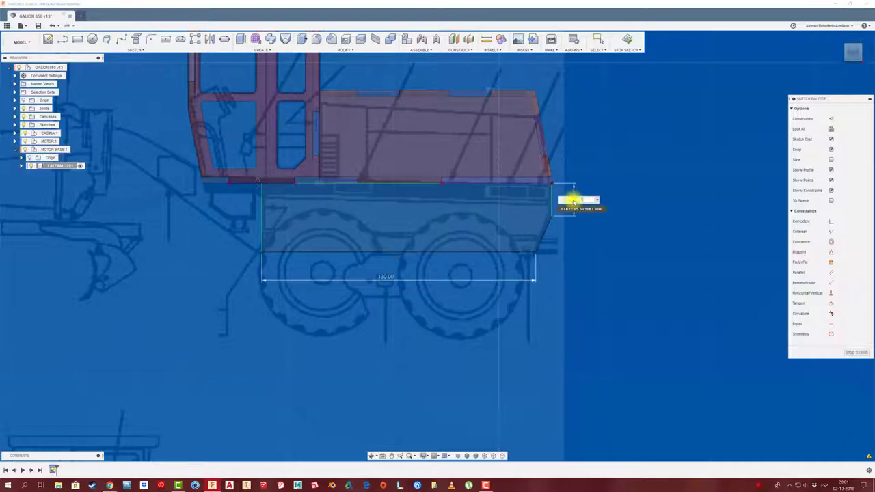
key("Return")
left_click(263, 207)
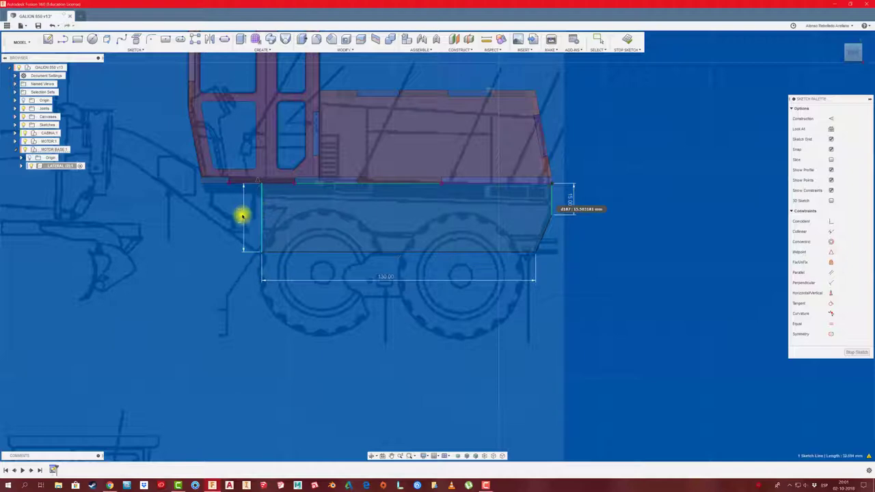
left_click(242, 216)
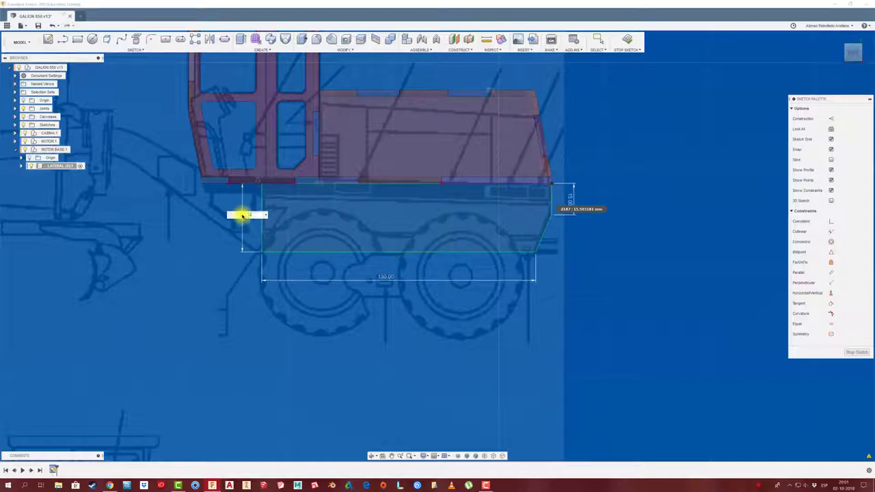
key("Return")
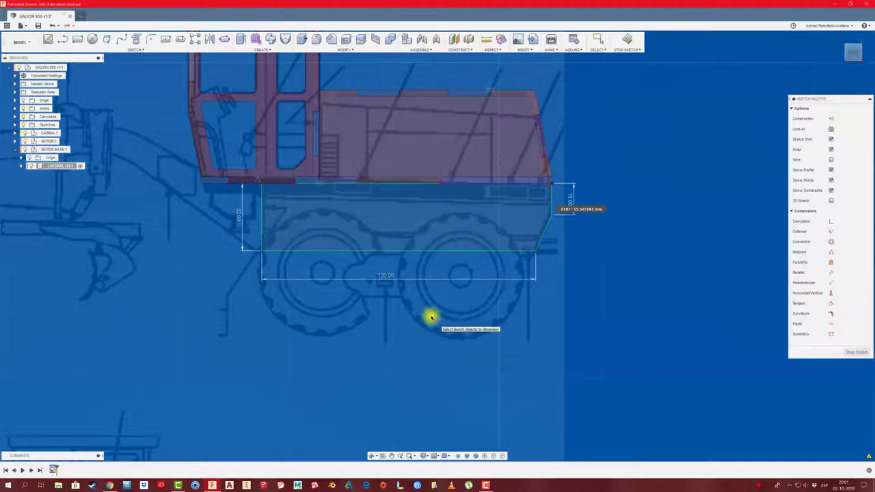
Step: Add a reference-only width dimension between the side edges and finish the sketch
left_click(260, 191)
left_click(550, 198)
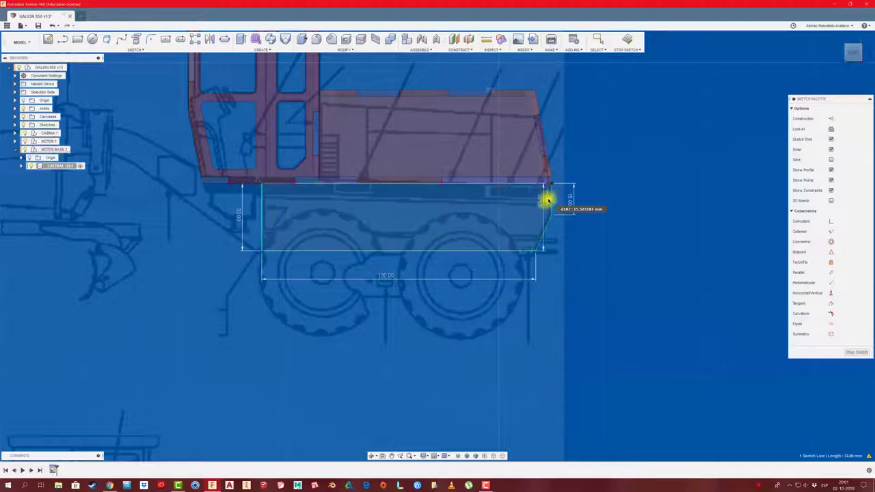
left_click(425, 224)
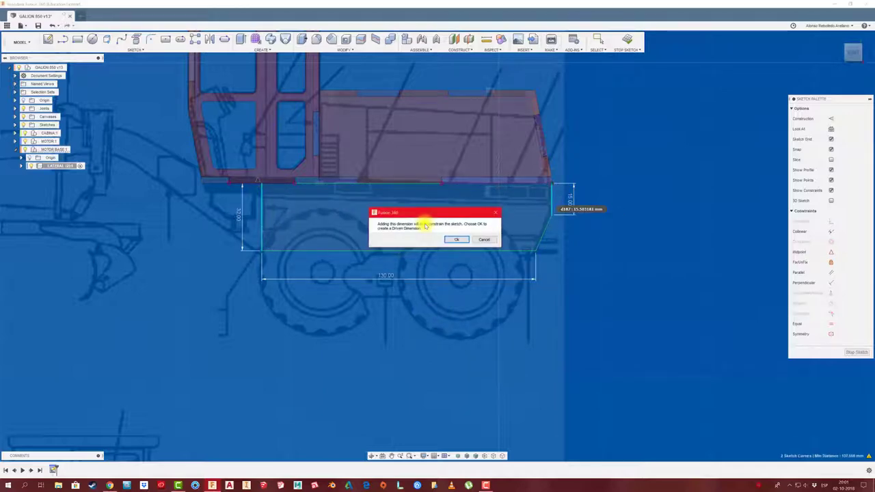
left_click(457, 240)
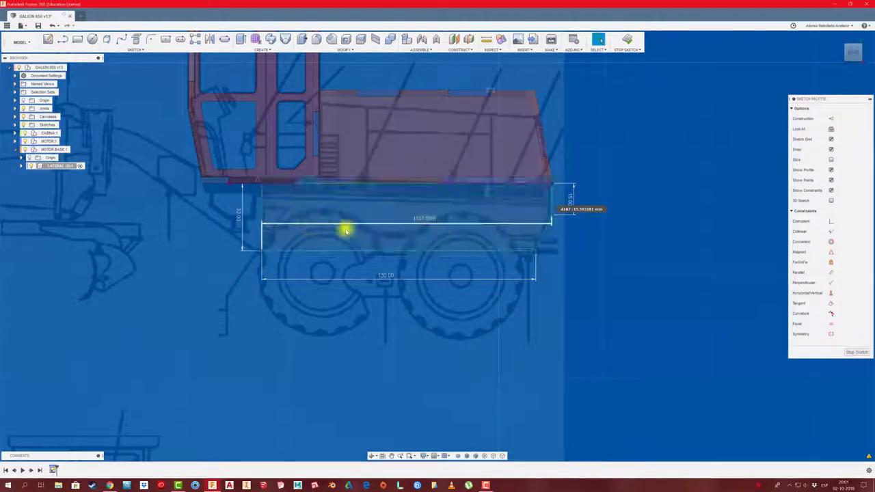
key("Escape")
left_click(626, 39)
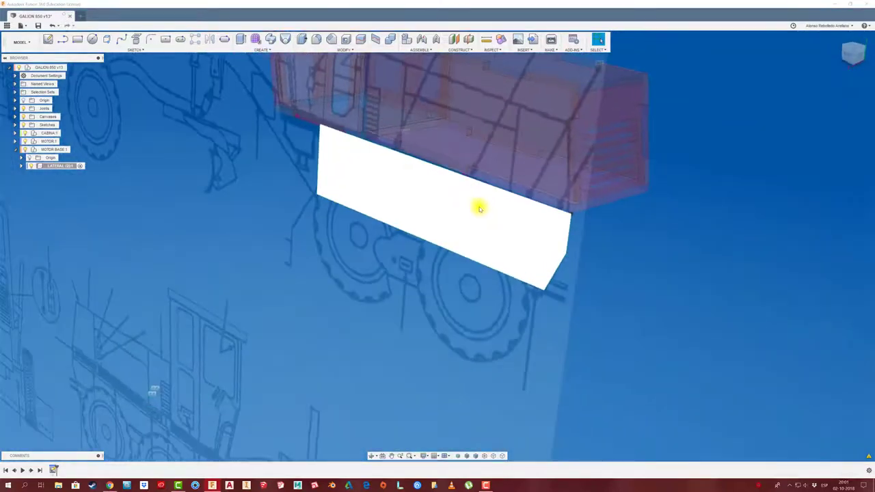
Step: Extrude the panel profile into a thin solid side panel
key("e")
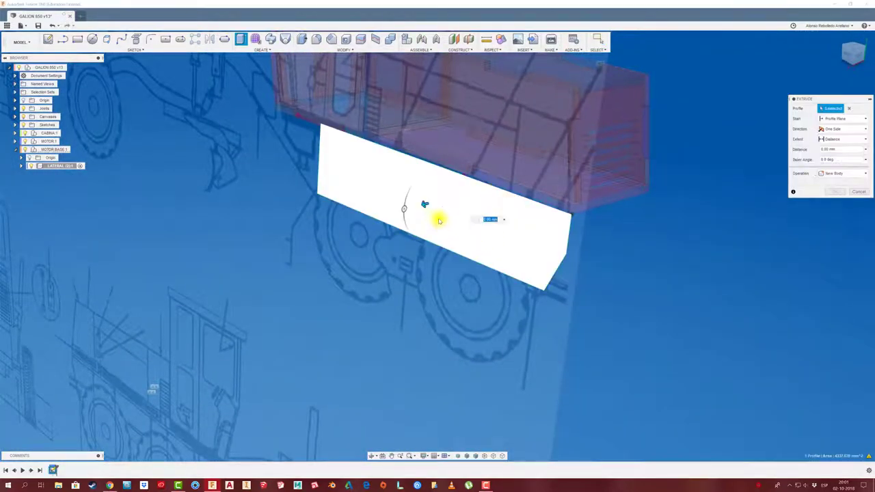
left_click(428, 210)
type("-5")
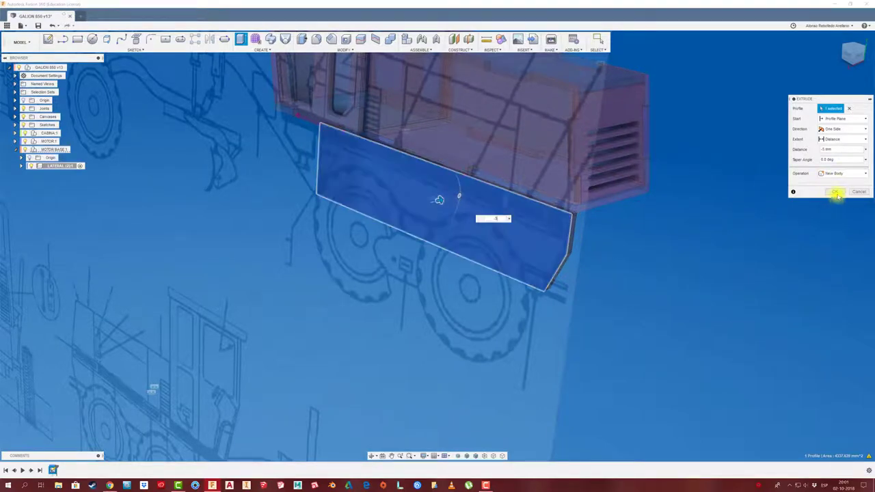
left_click(834, 191)
middle_click_drag(676, 236, 664, 250)
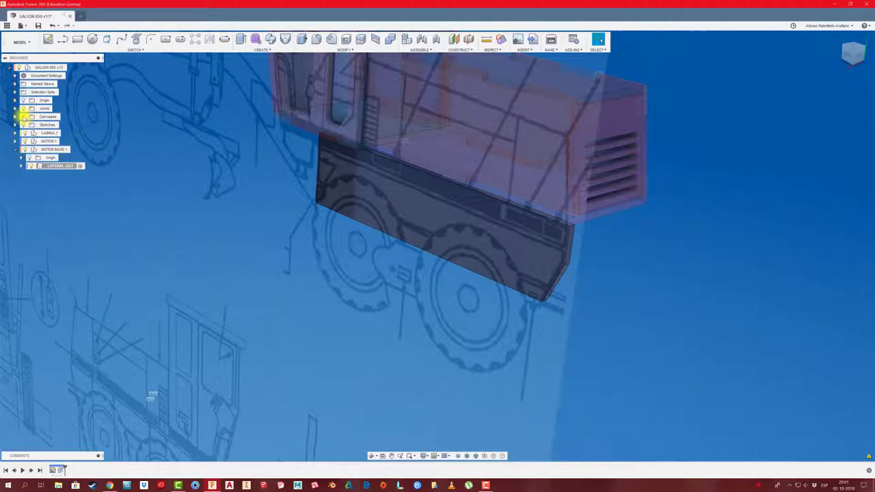
Step: Hide the blueprint canvases and make the root assembly active
left_click(24, 117)
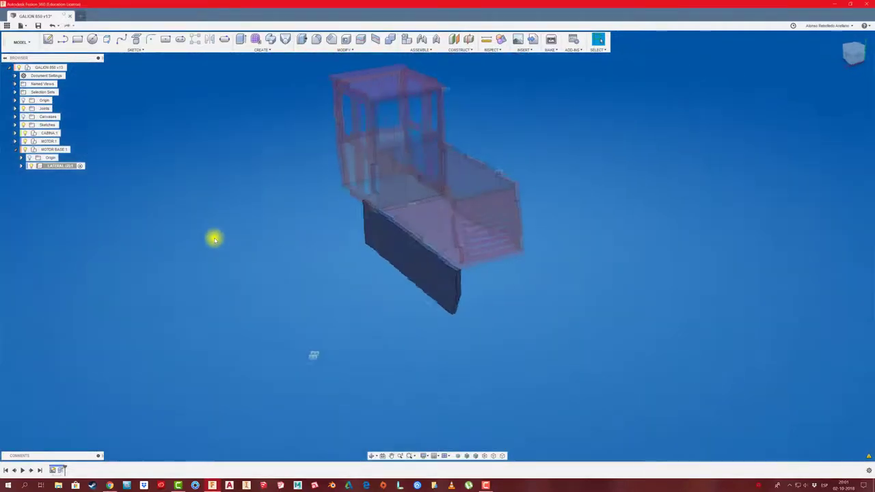
middle_click_drag(214, 239, 189, 190, "shift")
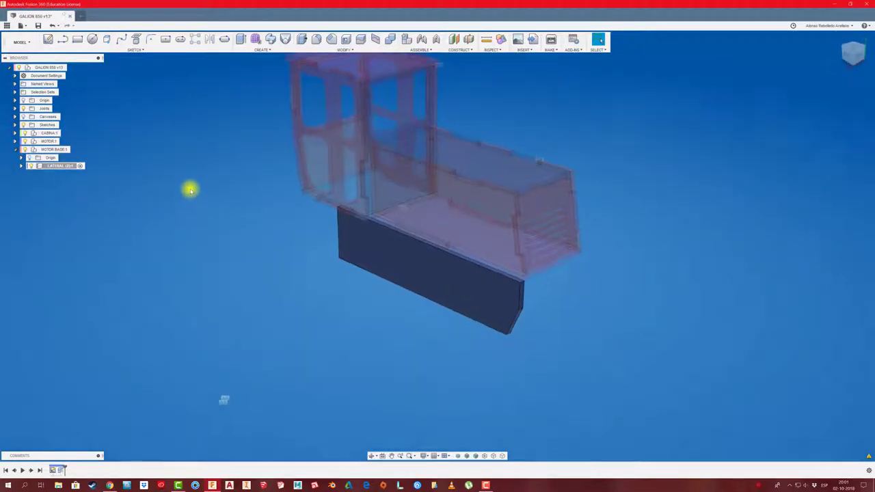
left_click(54, 67)
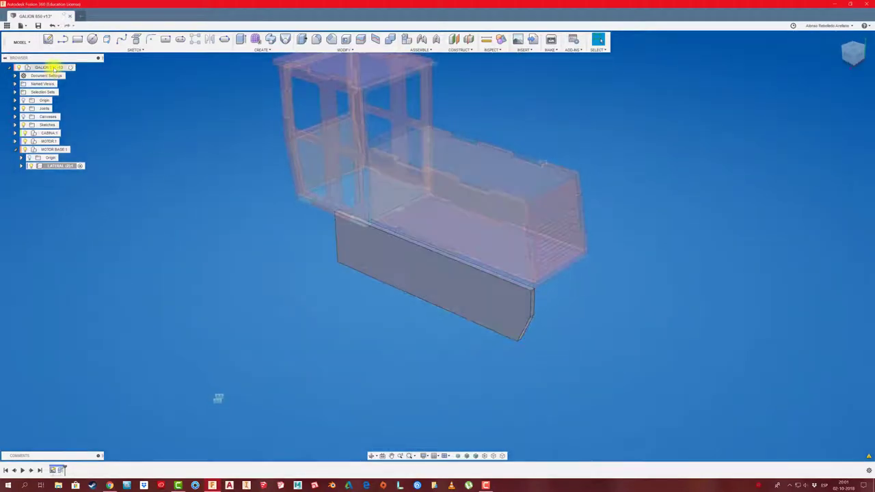
mouse_move(182, 185)
middle_mouse_down("shift")
mouse_move(265, 263)
mouse_move(420, 349)
mouse_move(353, 308)
mouse_move(359, 328)
mouse_move(450, 341)
middle_mouse_up("shift")
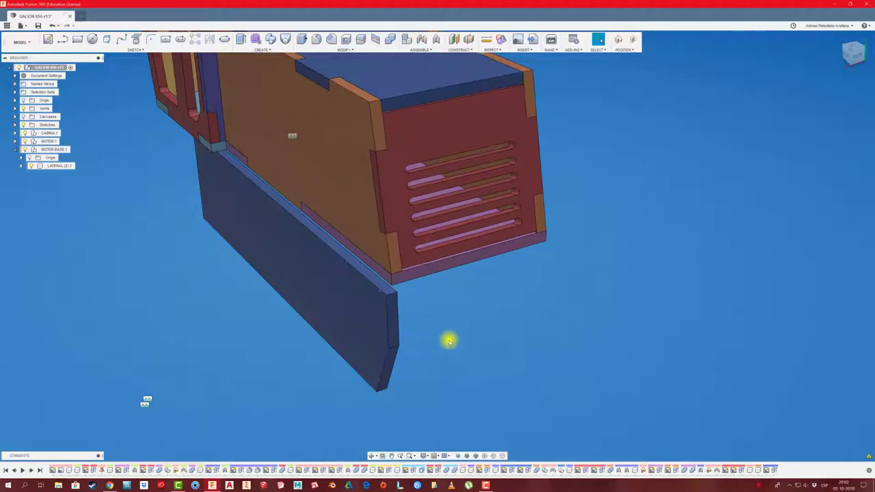
Step: Rigidly joint the side panel's top edge to the motor box's bottom edge
key("j")
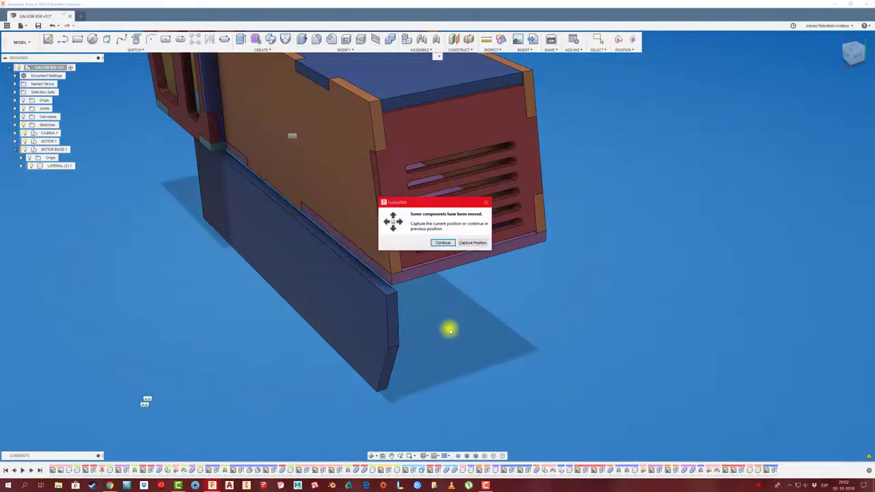
left_click(468, 246)
scroll(445, 283, "up", 2)
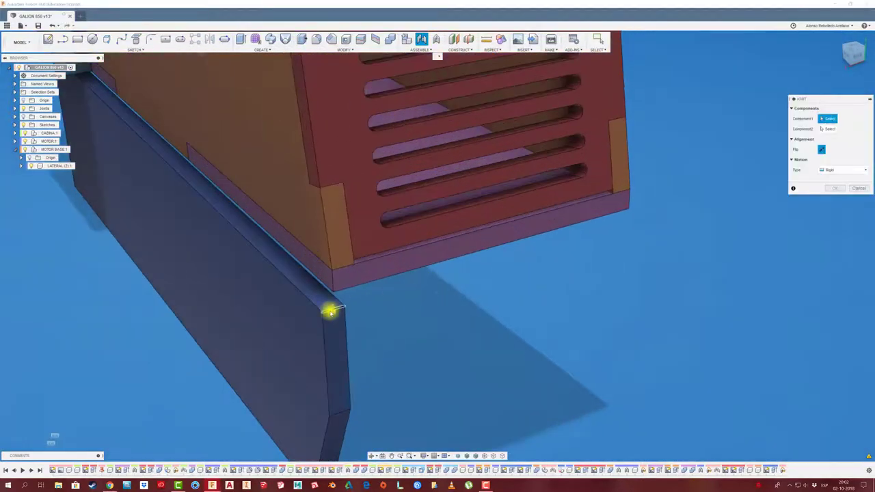
left_click(322, 315)
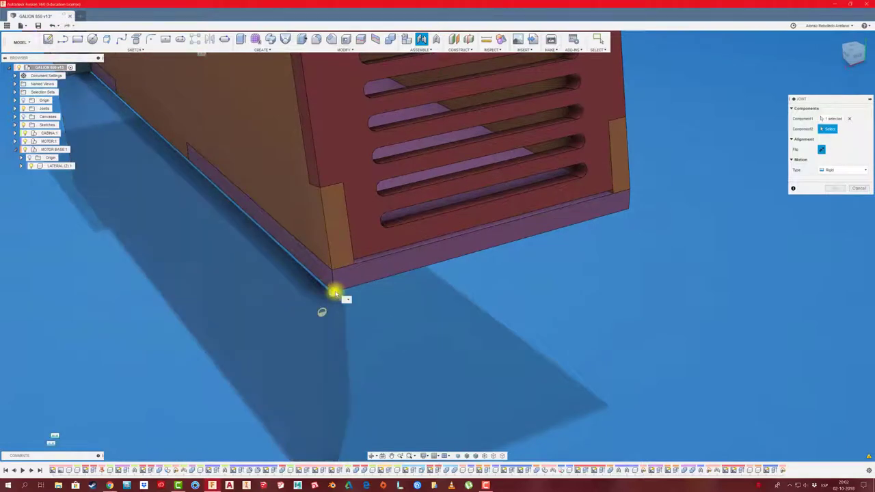
left_click(335, 293)
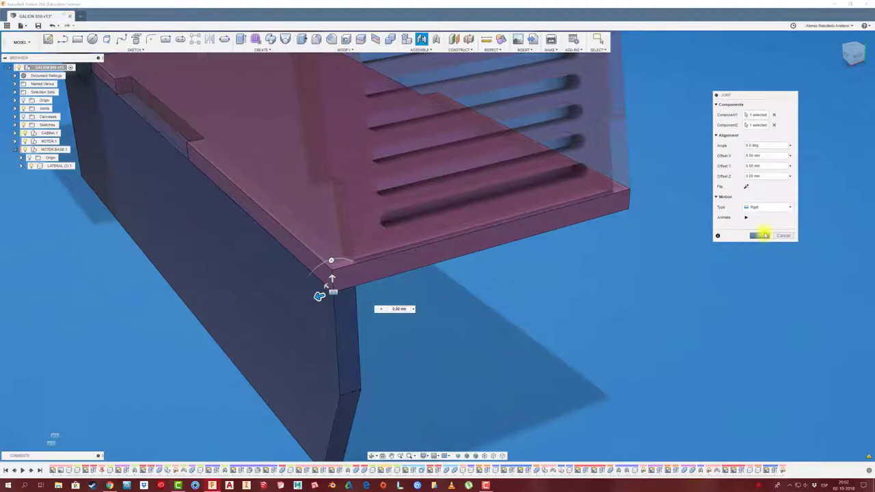
left_click(760, 236)
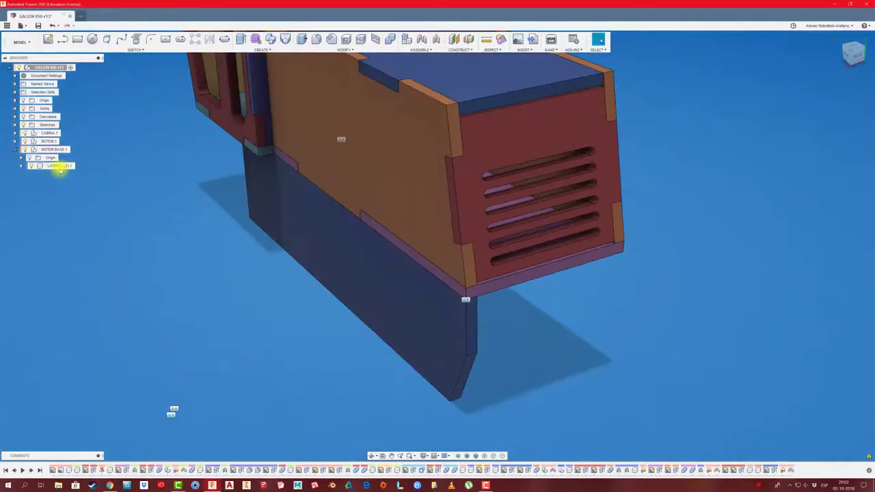
Step: Paste a copy of the LATERAL panel and move it -50 mm in X
left_click(59, 166)
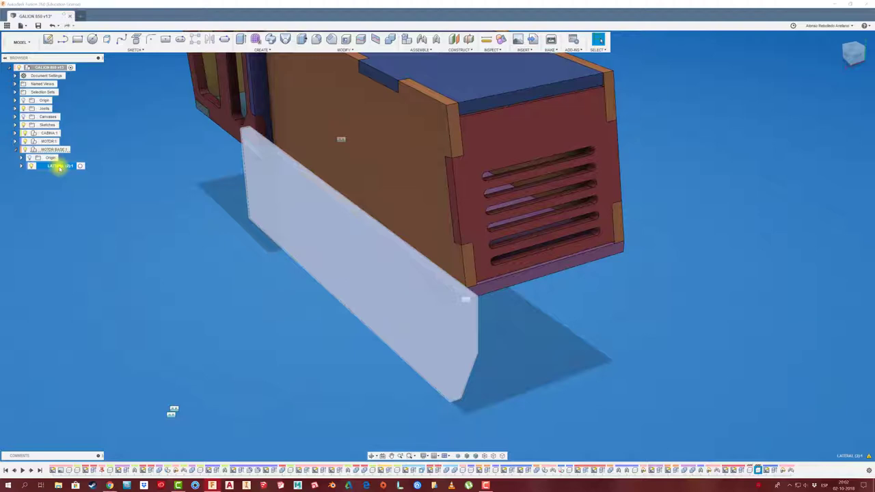
key("ctrl+v")
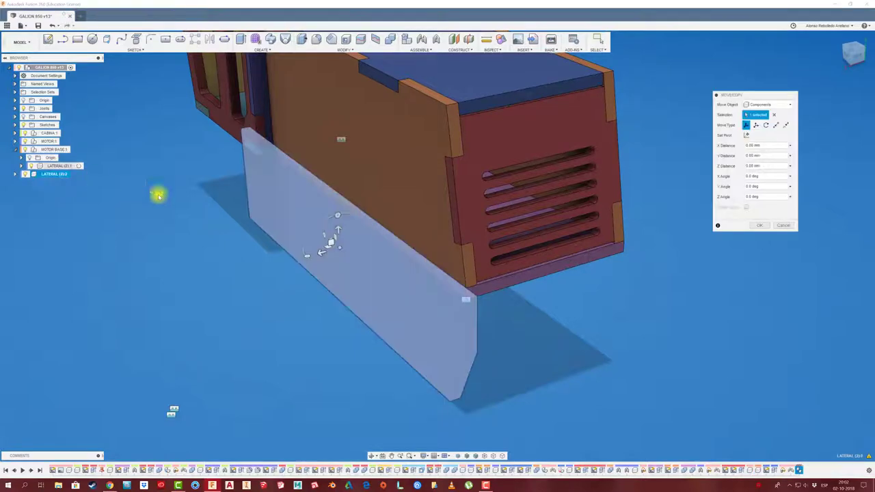
left_click_drag(337, 250, 479, 232)
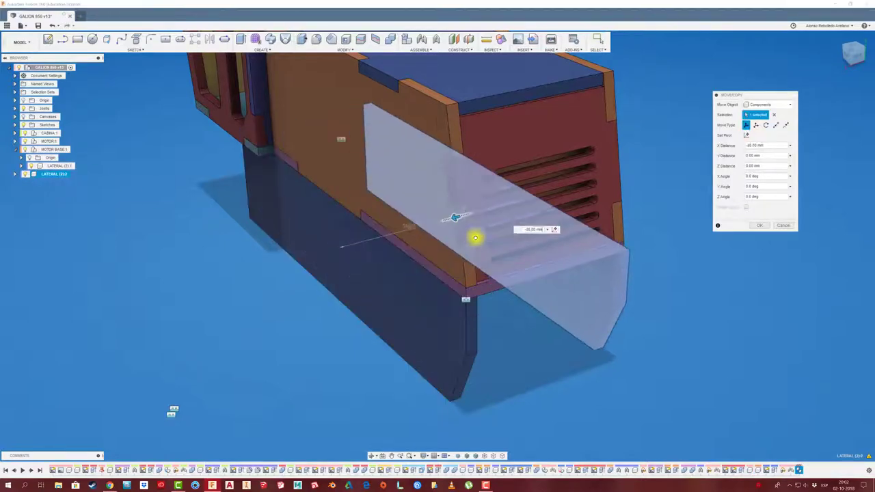
left_click(760, 225)
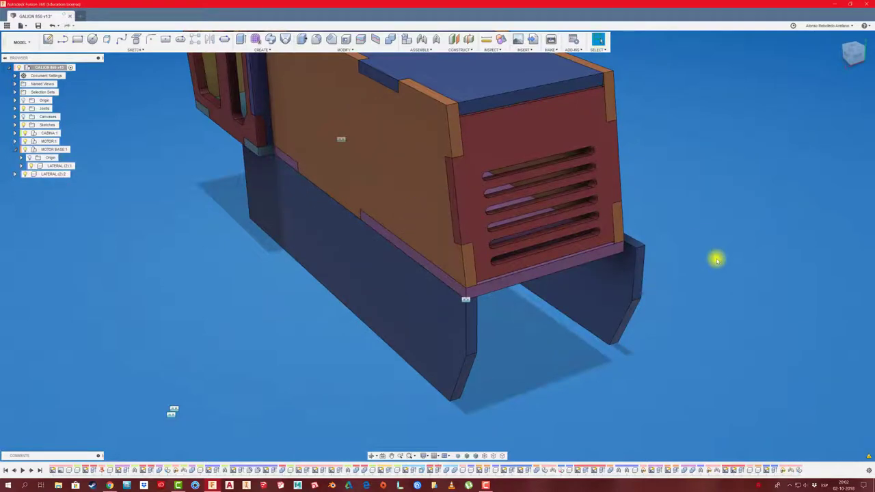
middle_click_drag(716, 259, 343, 198, "shift")
Step: Rigidly joint the flipped copy under the box's opposite bottom edge, then save
key("j")
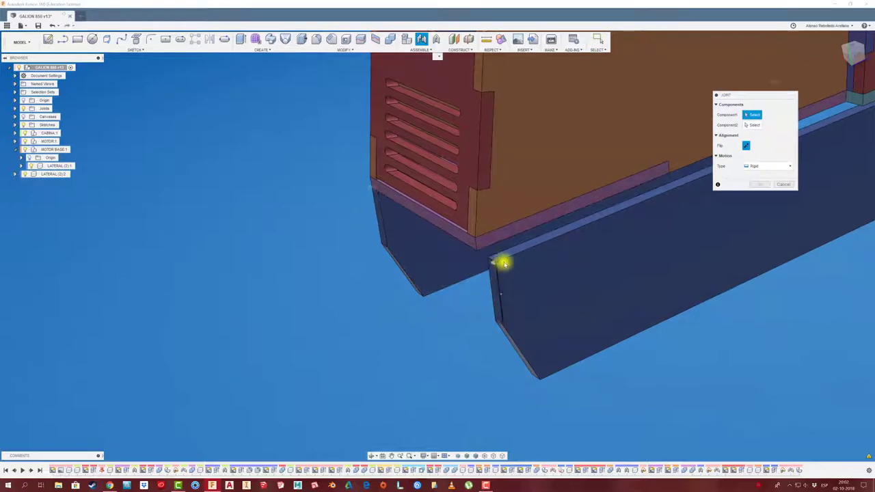
left_click(500, 263)
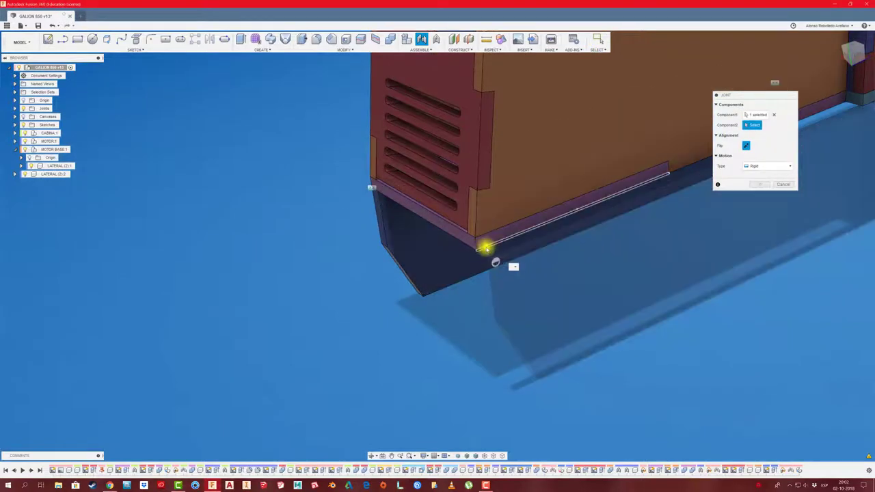
scroll(481, 248, "up", 2)
scroll(478, 250, "up", 3)
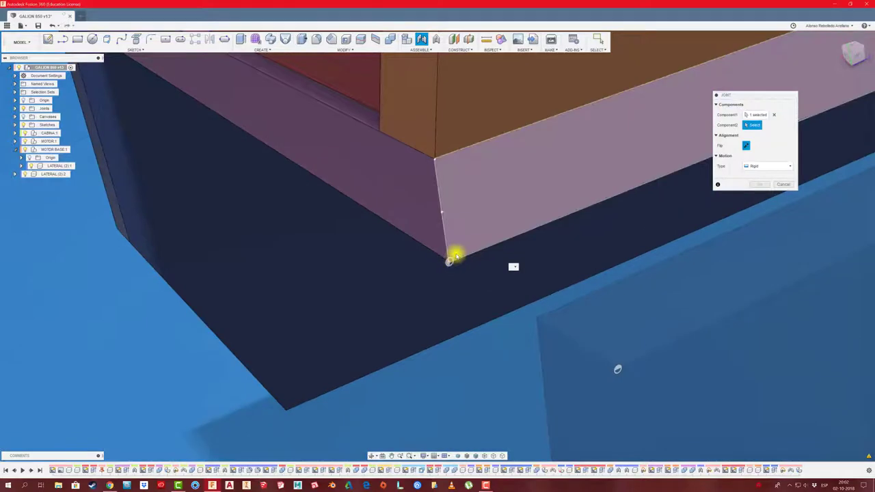
left_click(465, 254)
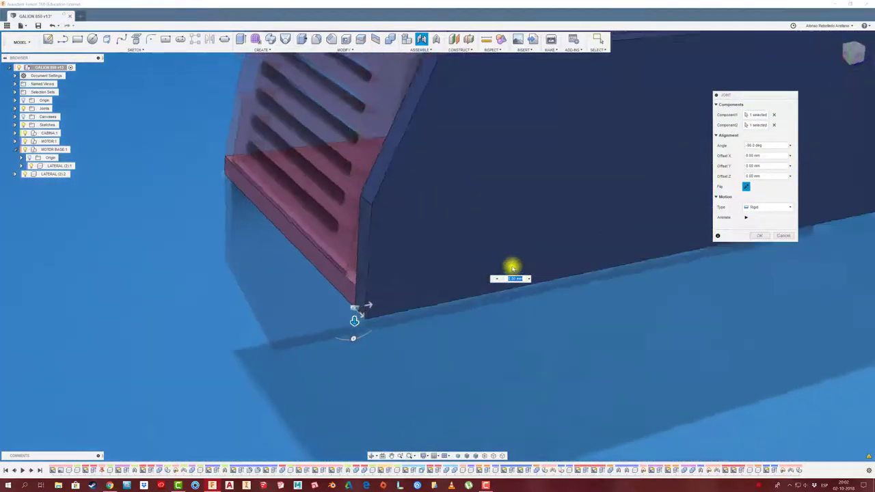
scroll(512, 267, "down", 2)
scroll(512, 267, "down", 2)
scroll(512, 267, "down", 1)
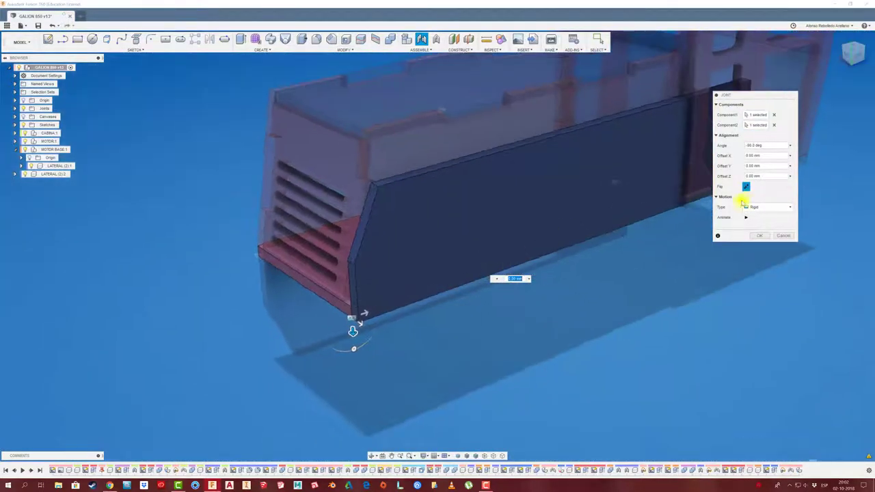
left_click(747, 189)
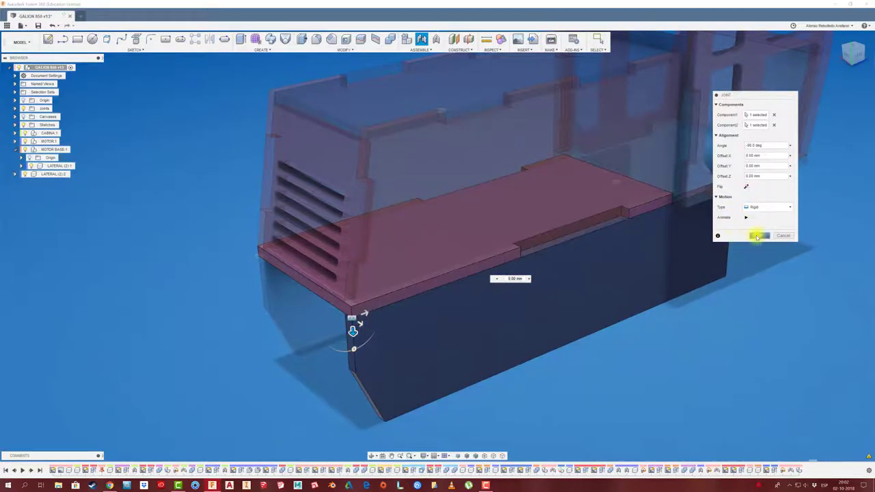
left_click(757, 236)
middle_click_drag(274, 273, 233, 218, "shift")
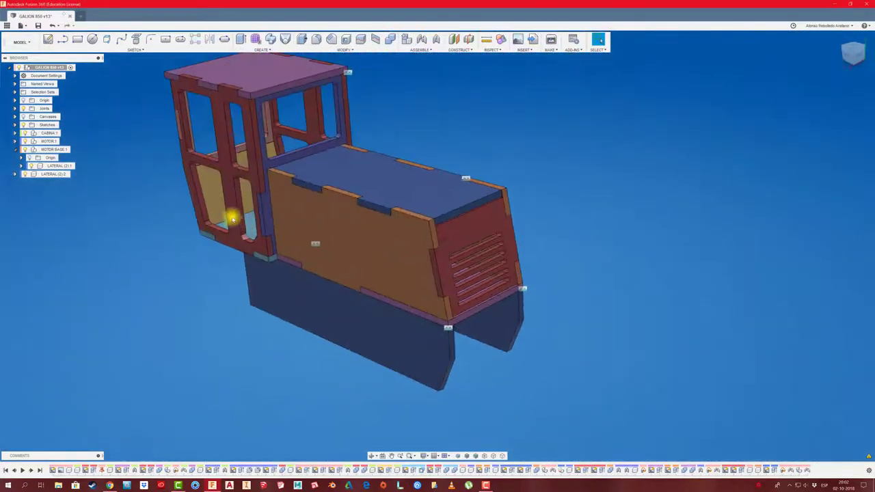
left_click(38, 25)
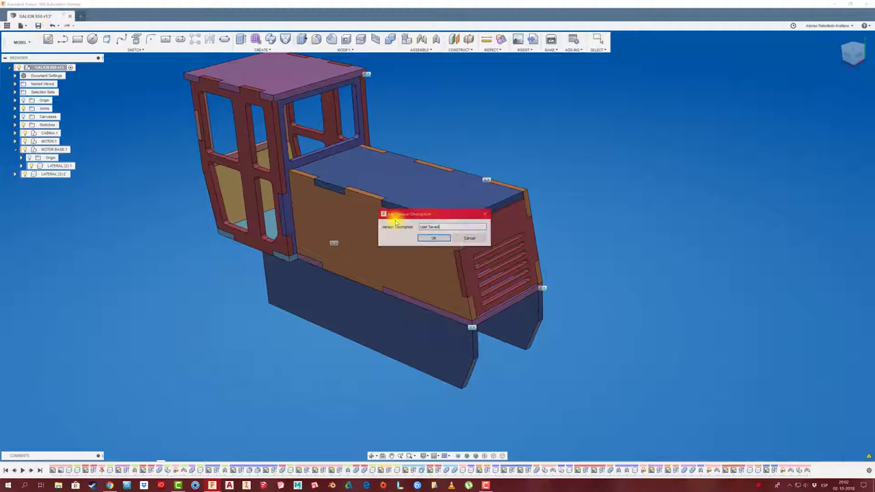
Step: Save version v14, orbit to review both panels, and select the lower side panel face
left_click(433, 236)
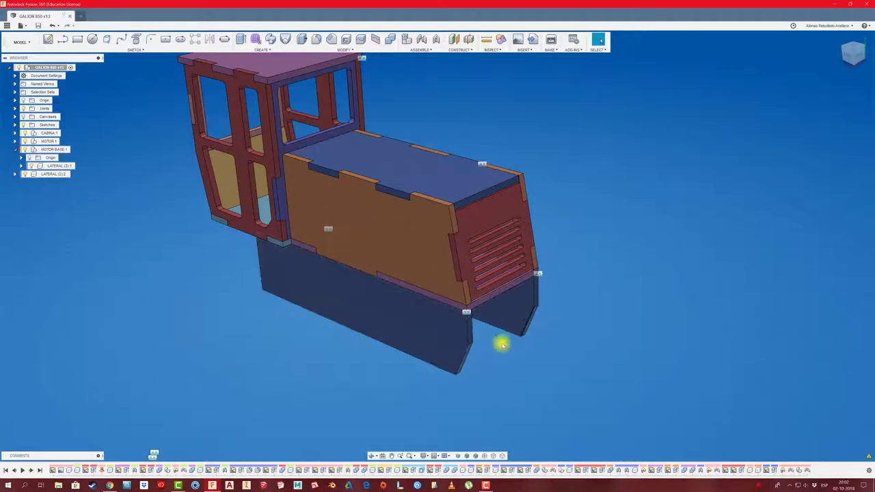
mouse_move(460, 357)
middle_mouse_down("shift")
mouse_move(358, 337)
mouse_move(314, 307)
middle_mouse_up("shift")
mouse_move(367, 326)
middle_mouse_down("shift")
mouse_move(383, 338)
mouse_move(440, 257)
mouse_move(424, 317)
mouse_move(416, 312)
mouse_move(420, 172)
middle_mouse_up("shift")
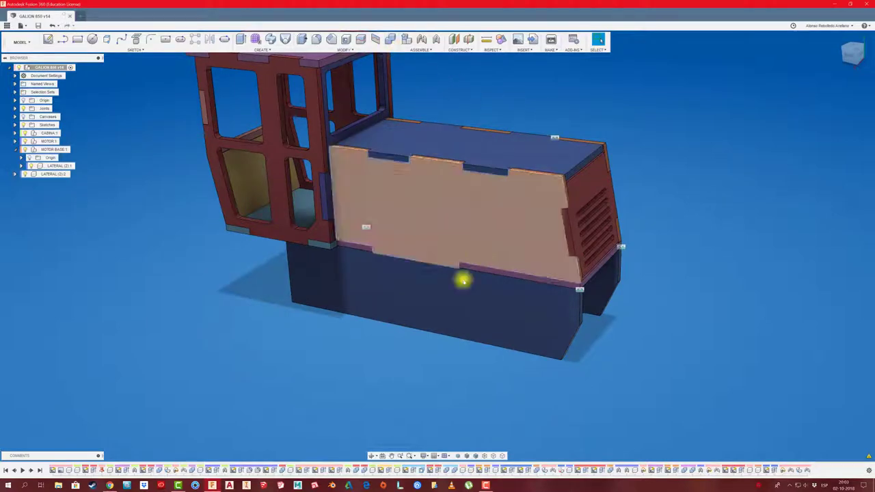
mouse_move(462, 279)
middle_mouse_down("shift")
mouse_move(424, 343)
mouse_move(447, 324)
mouse_move(445, 281)
mouse_move(420, 293)
mouse_move(428, 289)
middle_mouse_up("shift")
left_click(428, 289)
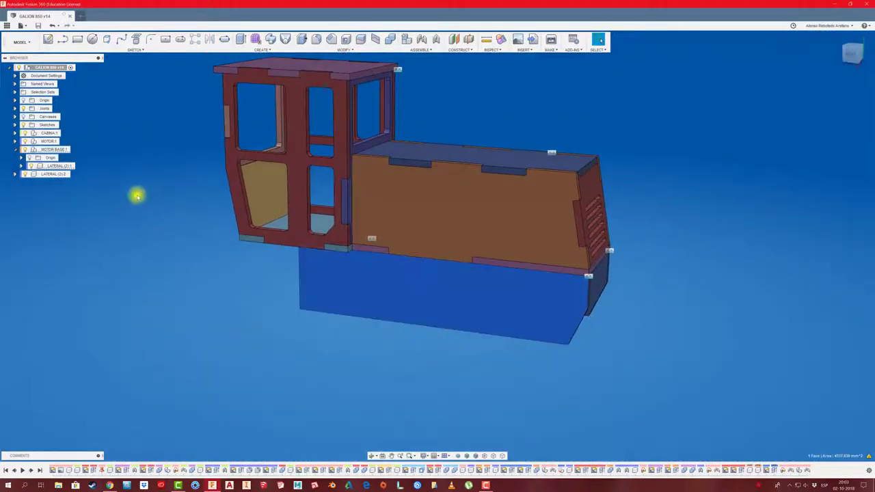
Step: Activate the LATERAL (2):1 component and start a sketch on its side face
left_click(62, 166)
right_click(66, 166)
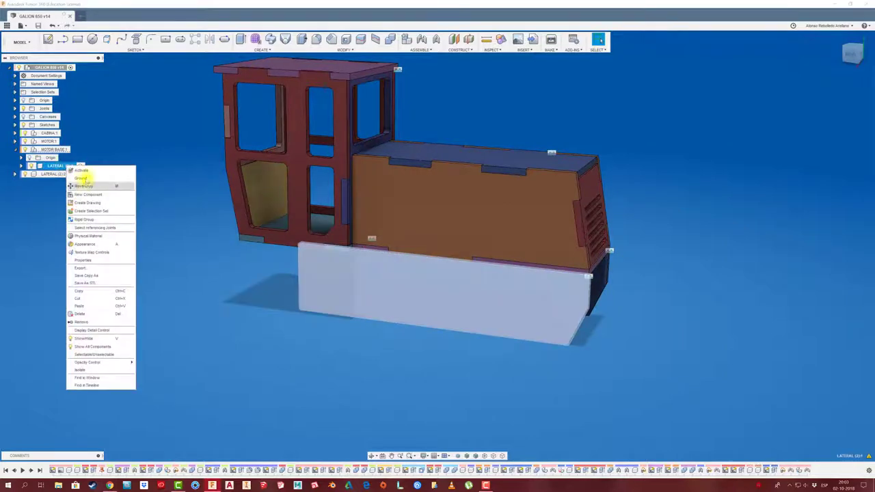
left_click(88, 171)
left_click(77, 39)
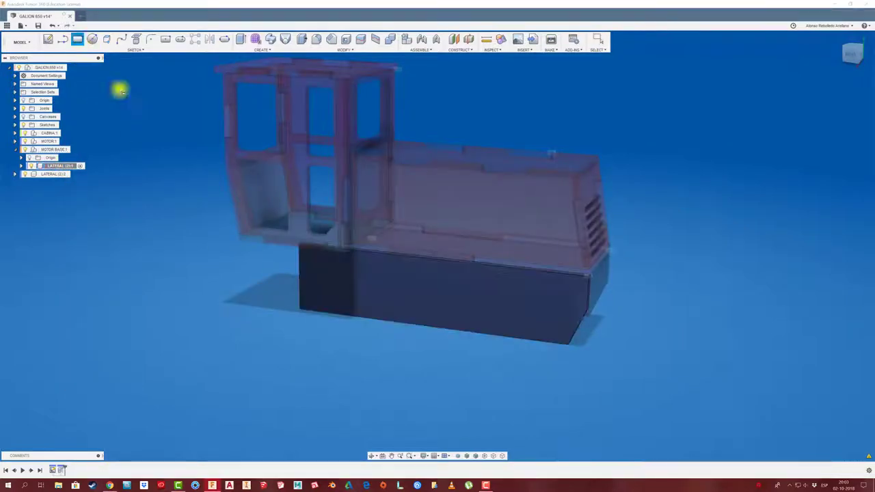
left_click(460, 287)
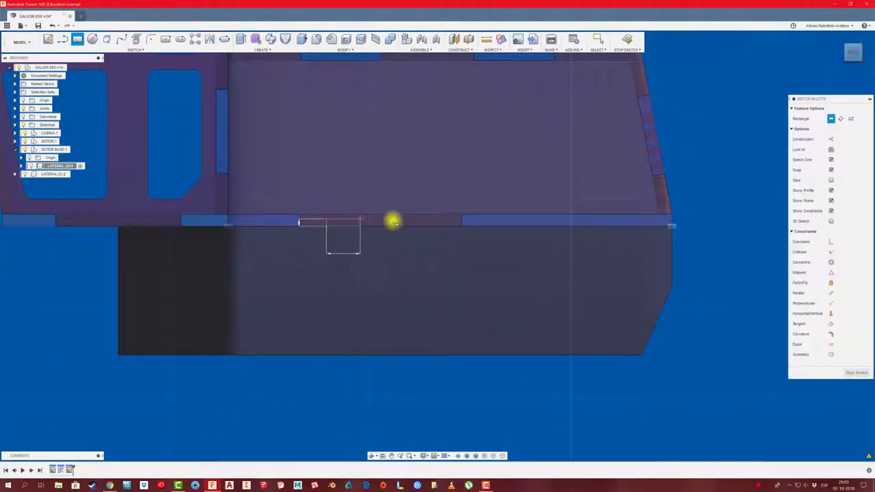
Step: Draw a small rectangle at the panel's top edge and dimension its width
left_click(425, 220)
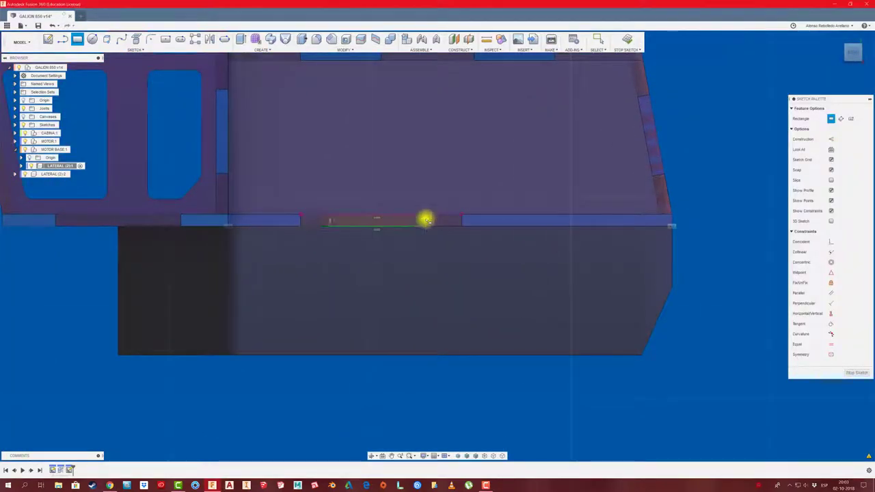
key("Escape")
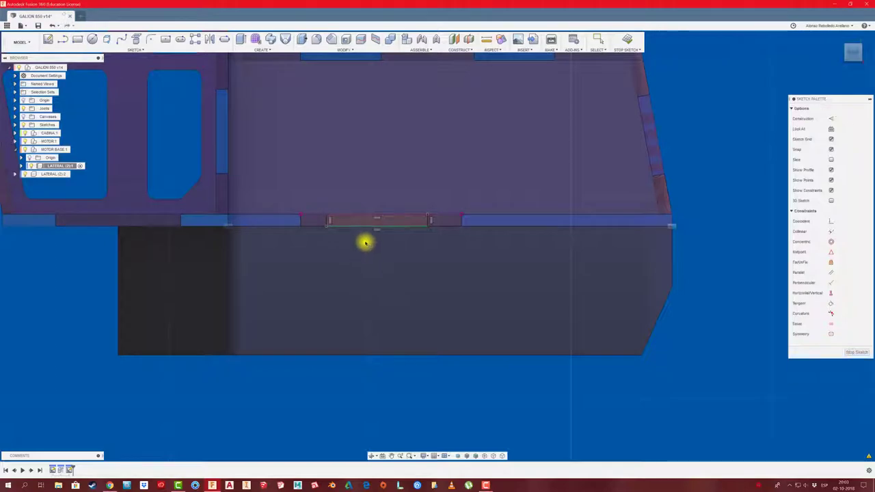
left_click(343, 216)
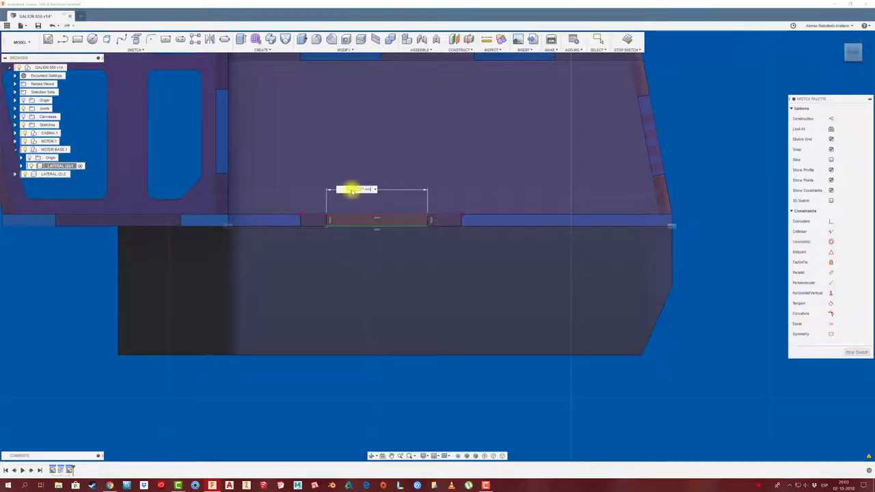
key("Return")
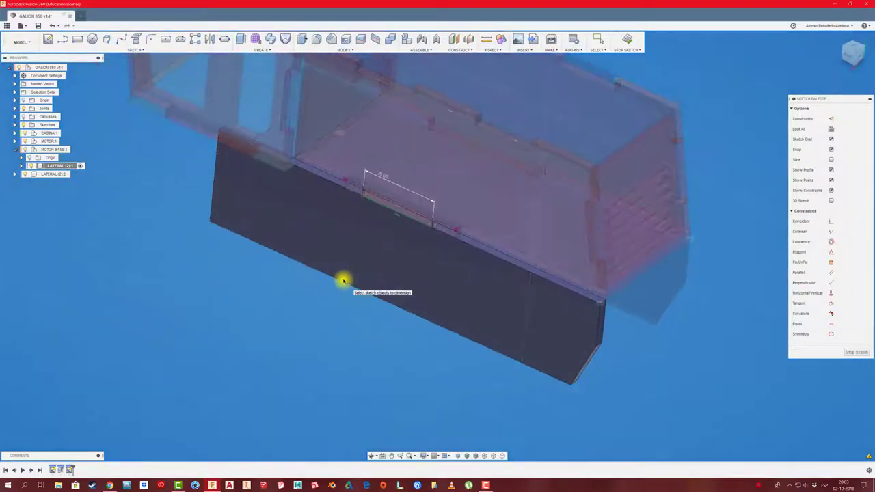
Step: Extrude the small rectangle -5 mm as a Join tab, then reactivate the GALION 850 root
key("e")
left_click(396, 208)
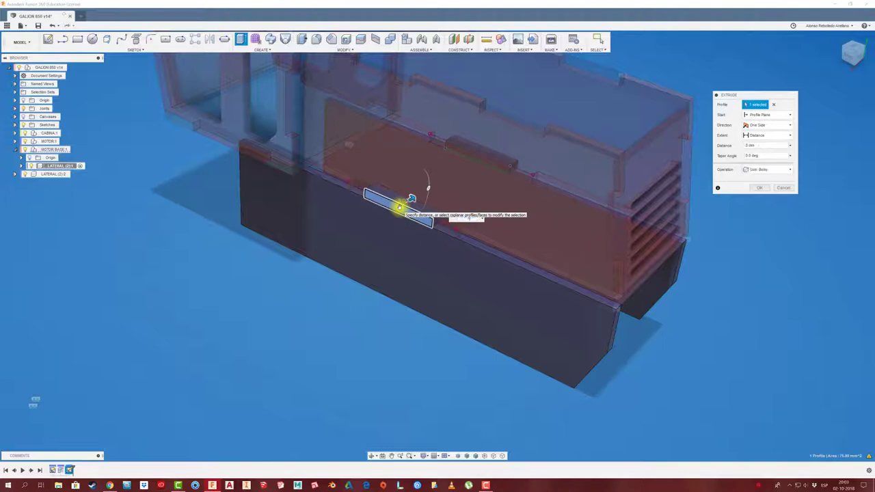
key("Return")
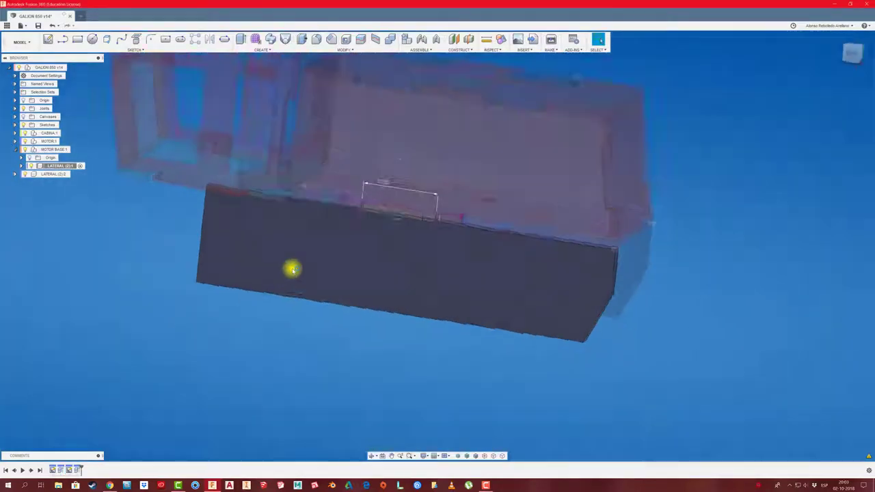
key("e")
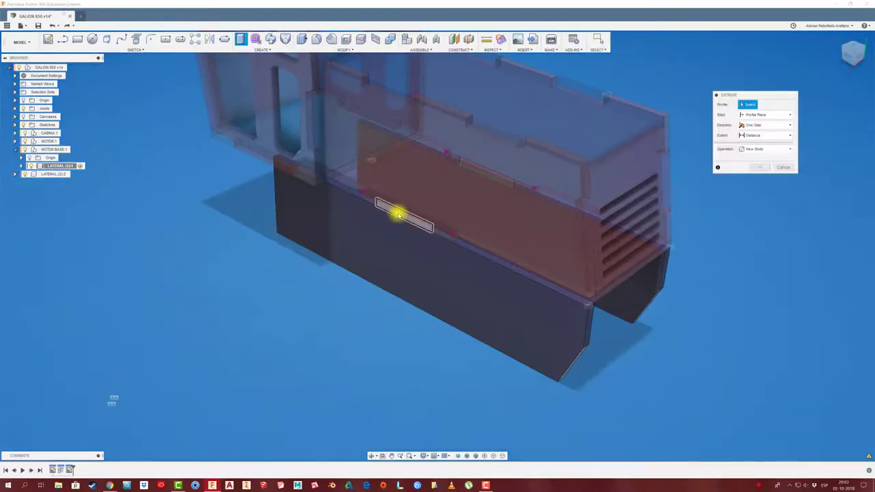
left_click(396, 213)
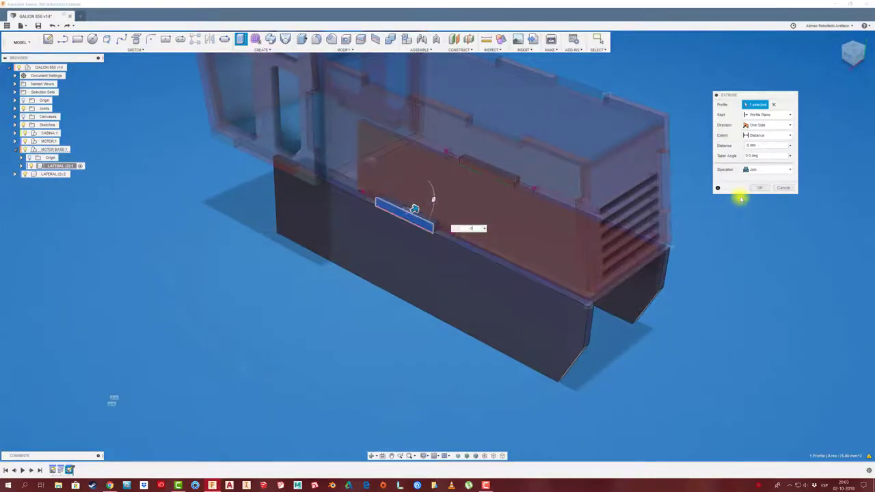
left_click(759, 188)
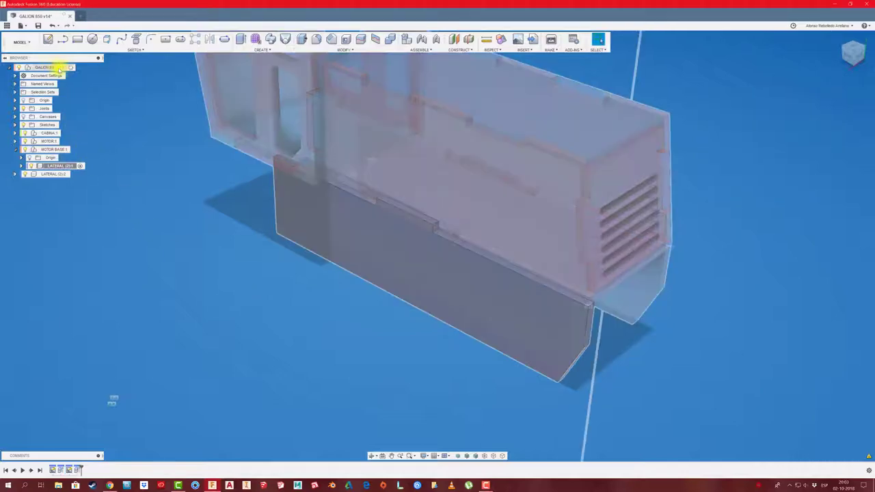
left_click(60, 67)
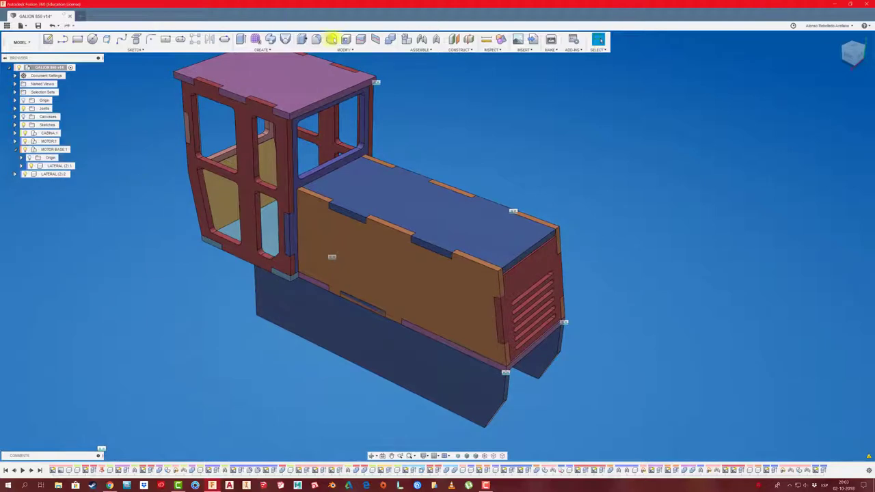
Step: Combine-cut the orange side panel with the lower base plate as tool, keeping the tool body
left_click(390, 39)
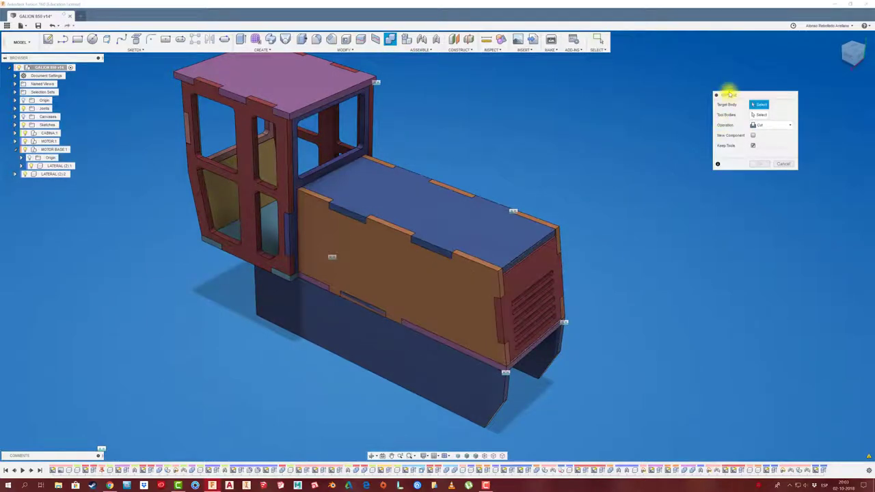
left_click_drag(730, 93, 608, 102)
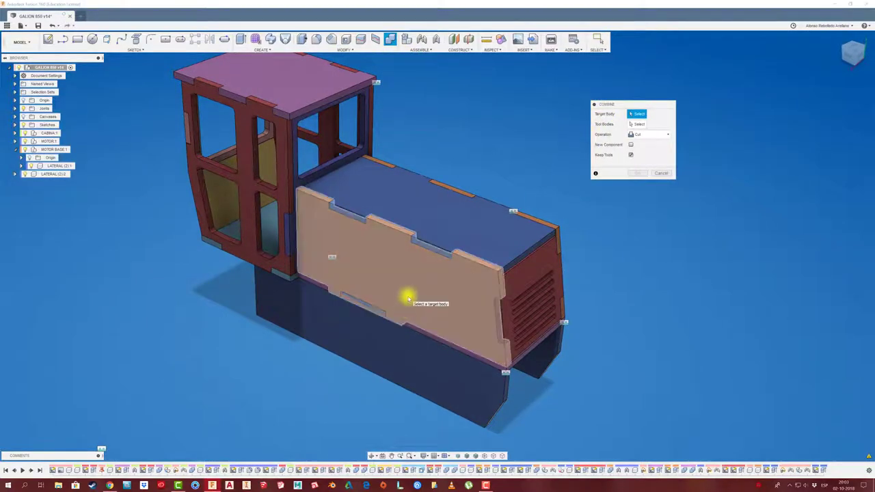
mouse_move(554, 433)
middle_mouse_down("shift")
mouse_move(557, 424)
mouse_move(531, 403)
mouse_move(396, 340)
mouse_move(287, 321)
middle_mouse_up("shift")
left_click(303, 252)
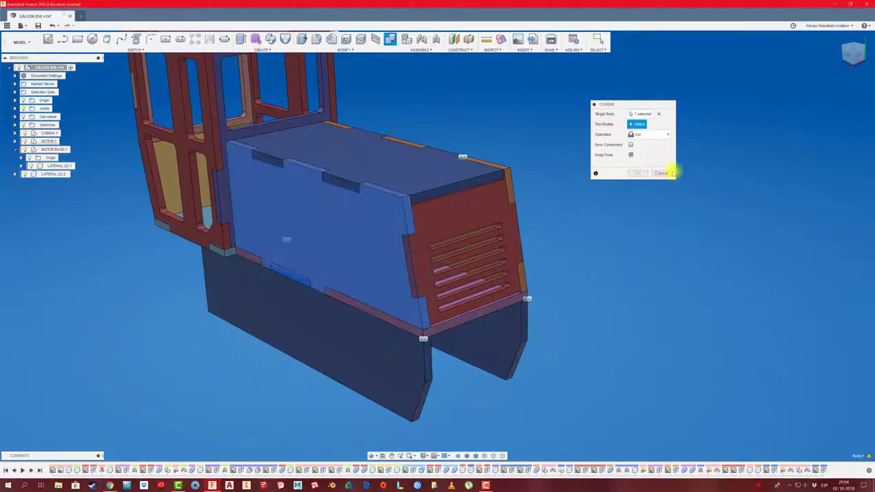
left_click(305, 302)
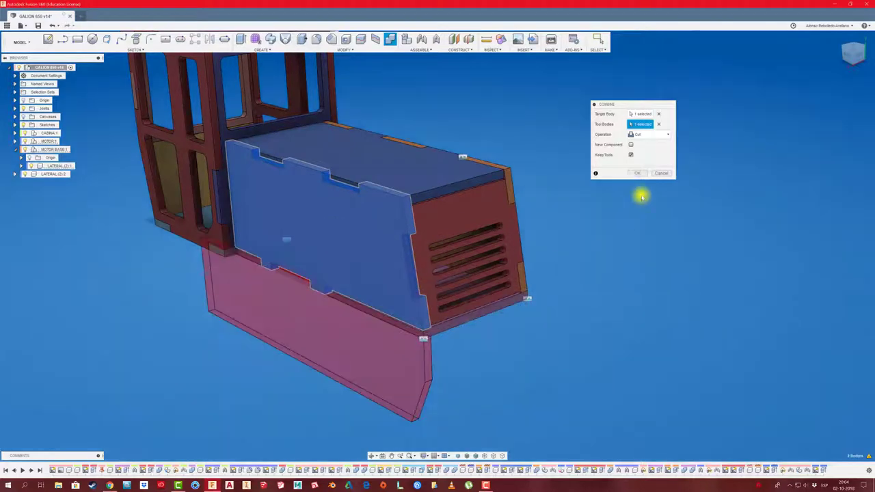
left_click(638, 175)
middle_click_drag(556, 328, 532, 366, "shift")
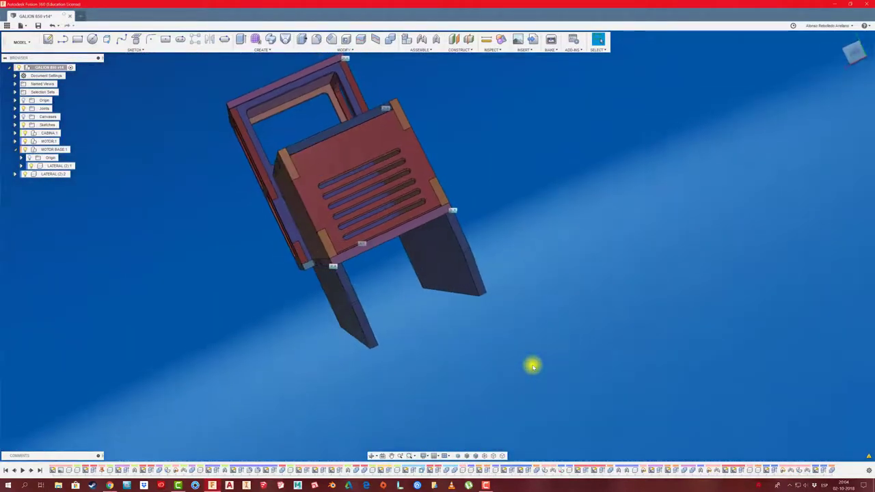
mouse_move(533, 366)
middle_mouse_down("shift")
mouse_move(339, 360)
mouse_move(312, 305)
mouse_move(311, 319)
mouse_move(306, 313)
middle_mouse_up("shift")
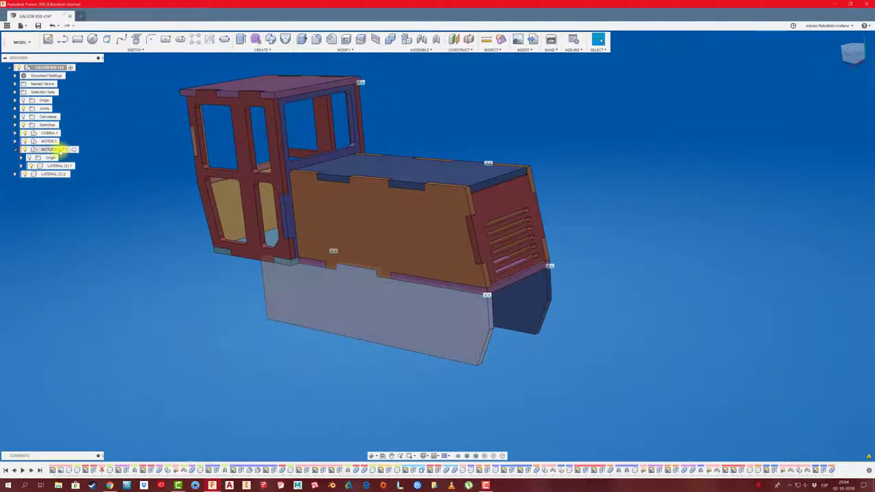
Step: Add a new component named TRASERA inside MOTOR BASE
left_click(60, 150)
right_click(60, 151)
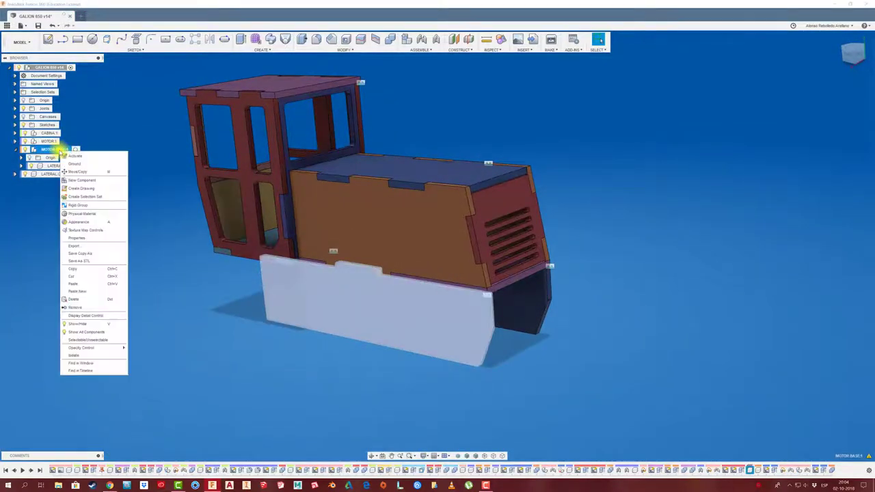
left_click(82, 180)
type("TRASERA")
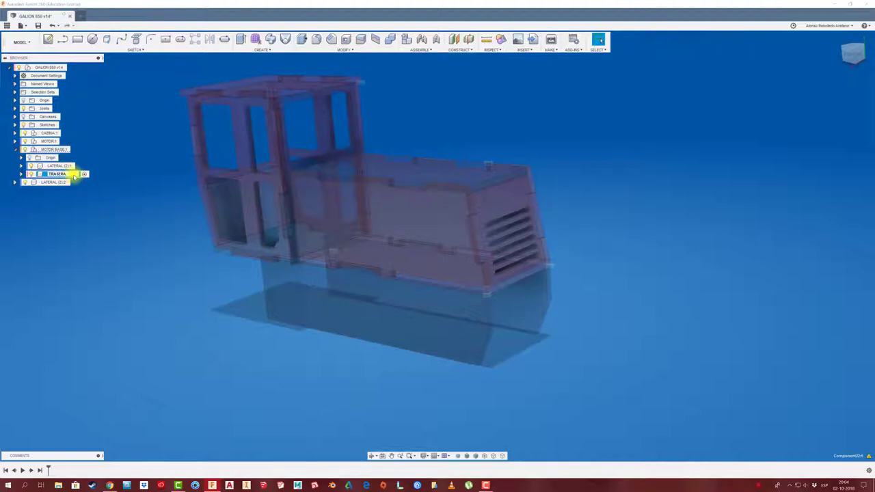
key("Escape")
Step: Sketch a small 15 mm rectangle at the top corner of the motor base's end face
middle_click_drag(141, 277, 159, 233, "shift")
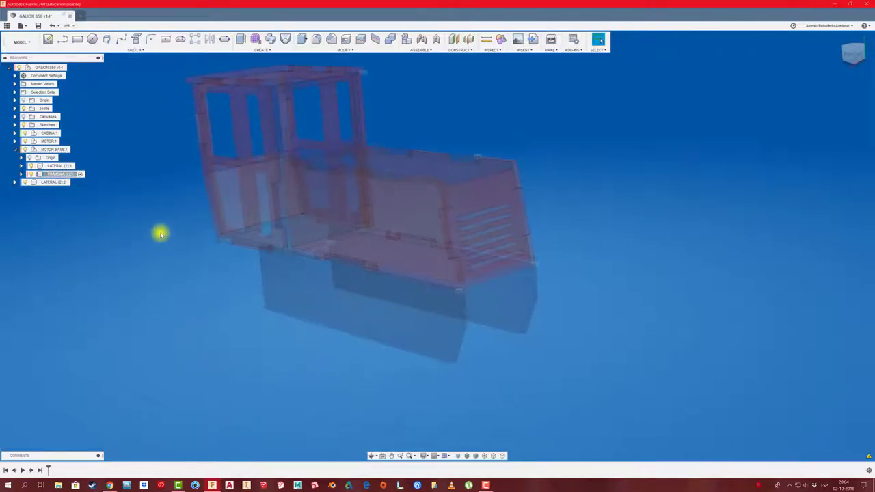
left_click(48, 39)
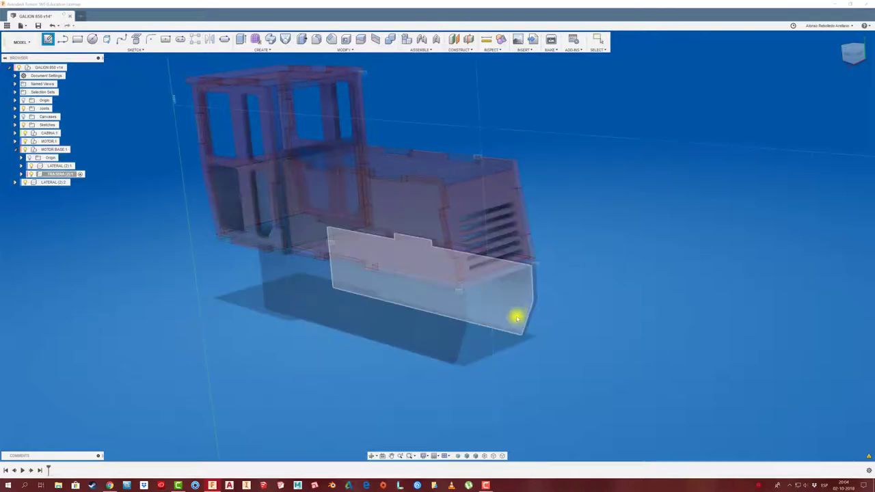
left_click(517, 312)
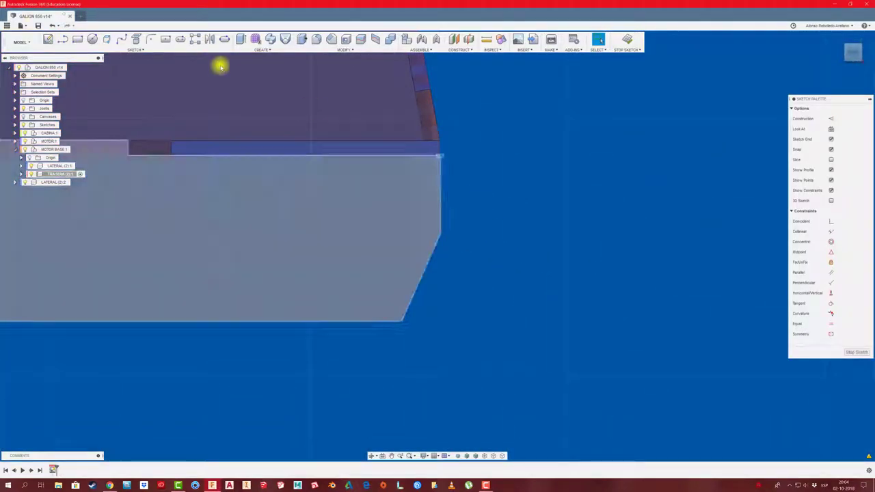
left_click(78, 39)
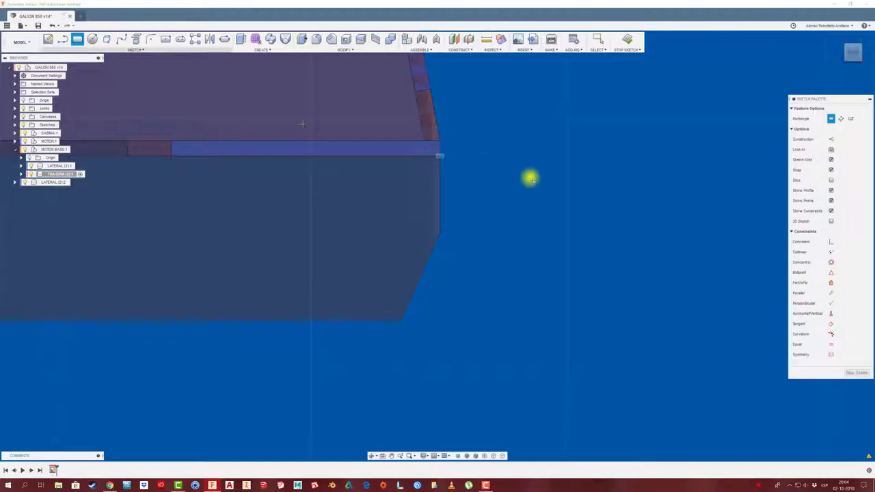
left_click(438, 157)
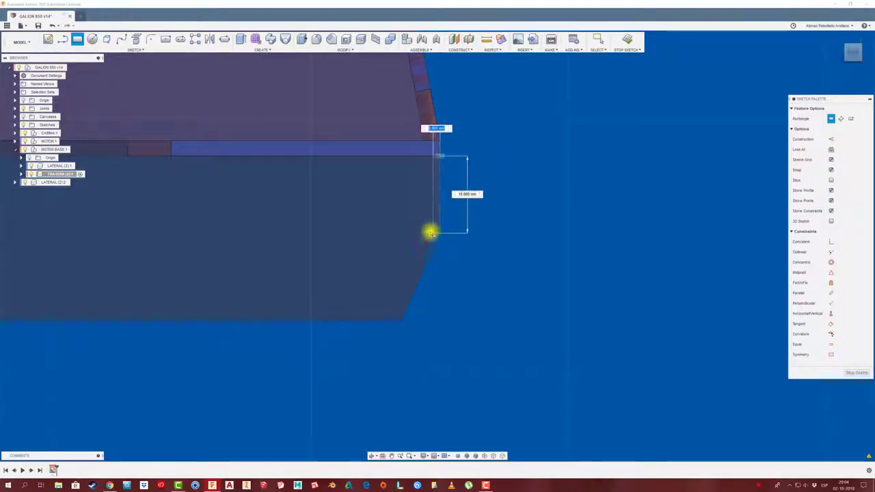
left_click(426, 234)
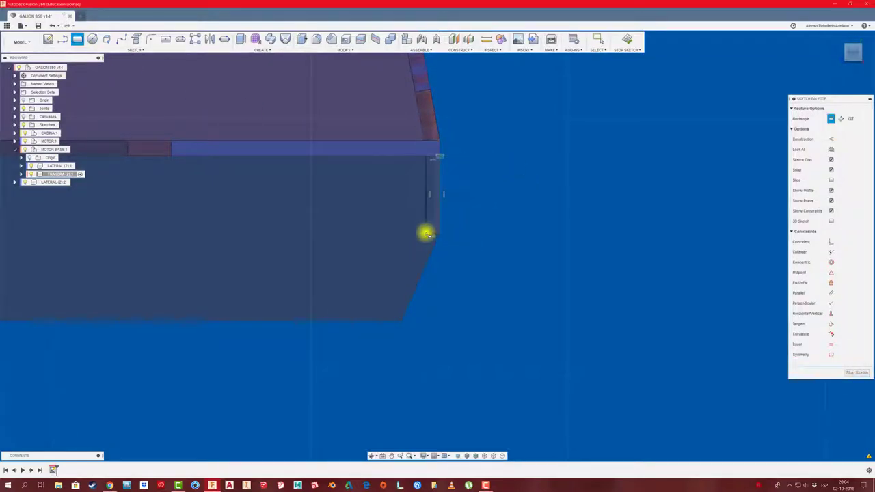
key("Escape")
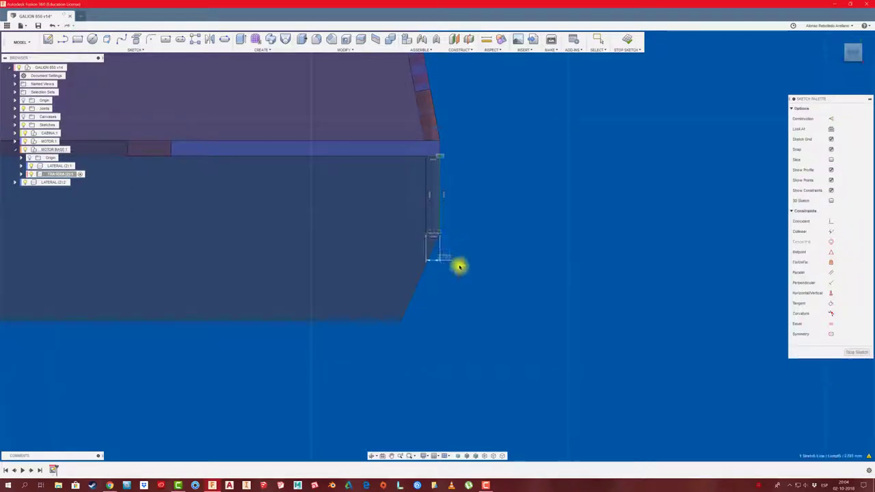
key("Return")
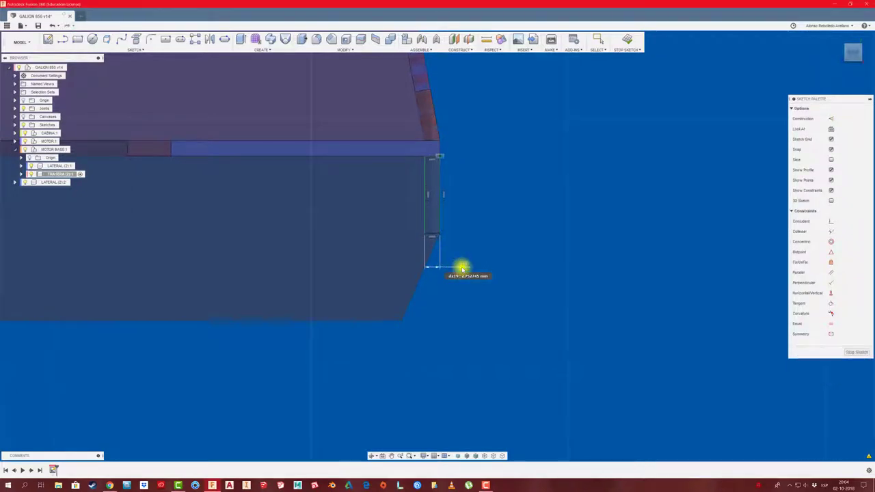
left_click(619, 47)
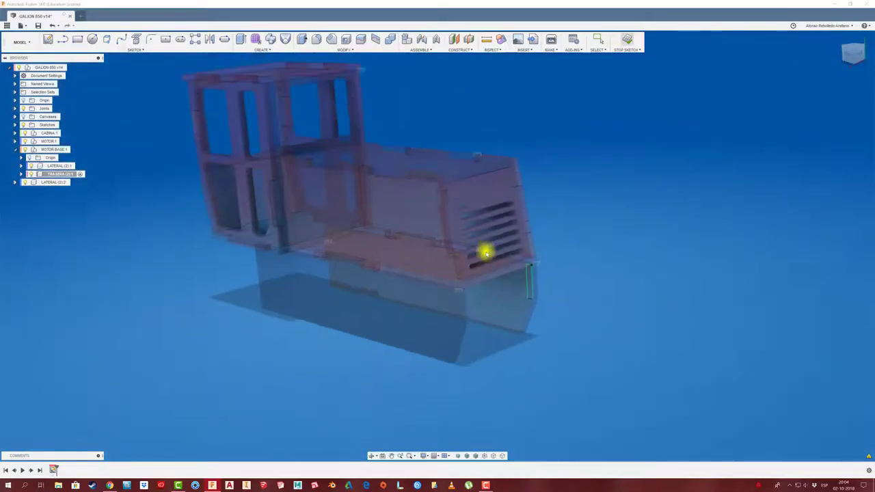
Step: Extrude the small rectangle To Object, with Chain Faces, up to the opposite panel's face
key("e")
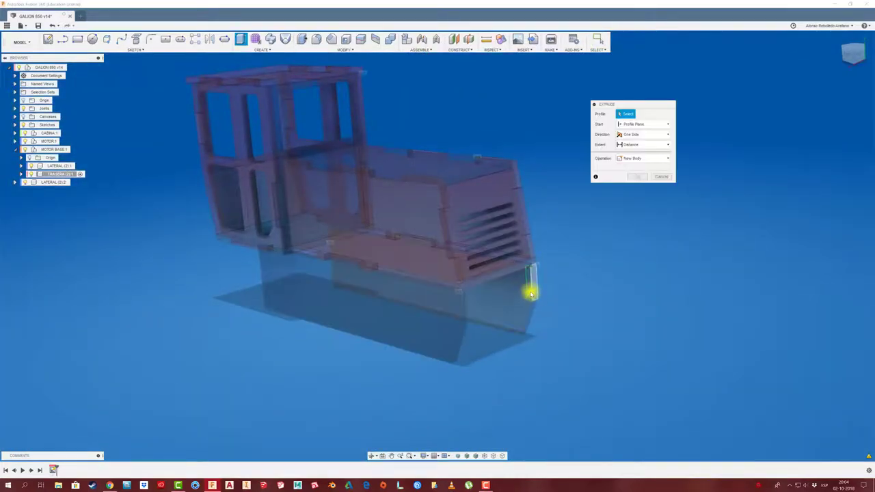
left_click(531, 293)
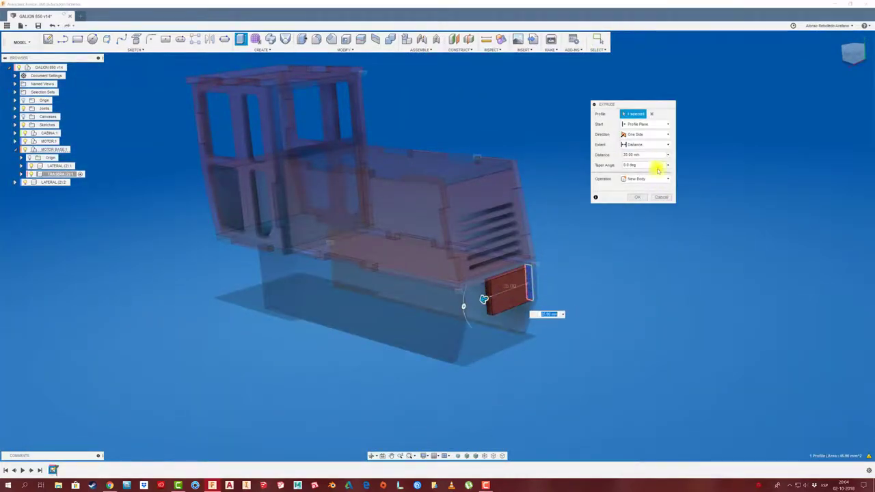
left_click(659, 149)
left_click(636, 162)
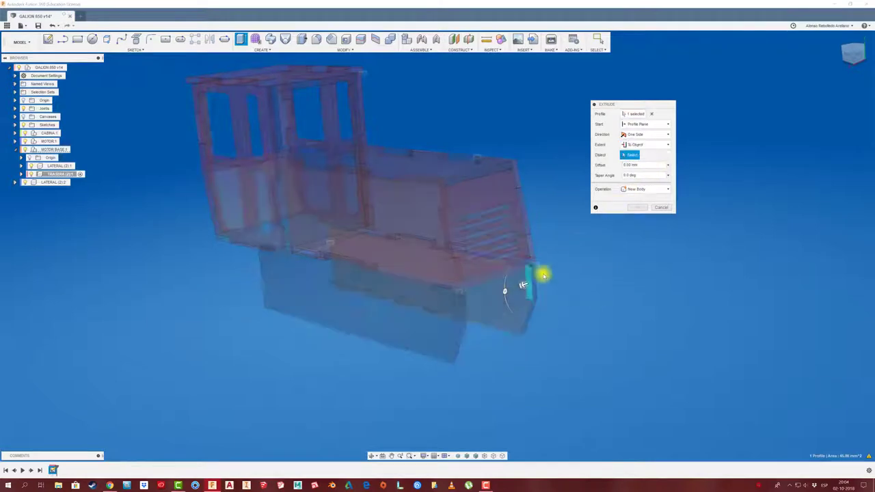
middle_click_drag(543, 276, 283, 322, "shift")
left_click(284, 324)
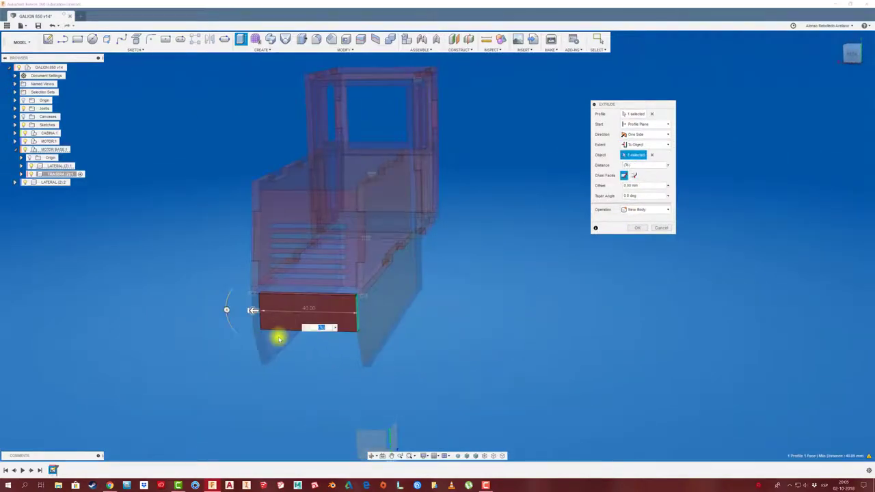
left_click(634, 175)
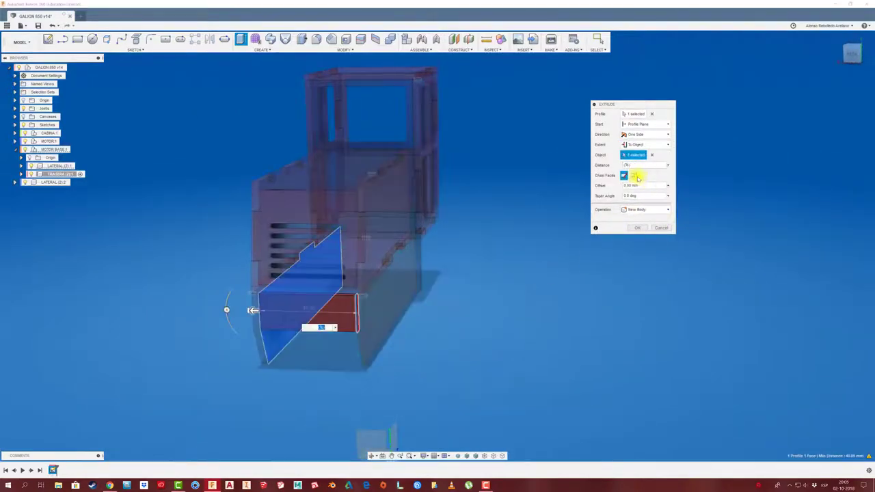
left_click(635, 230)
mouse_move(635, 230)
middle_mouse_down("shift")
mouse_move(469, 285)
mouse_move(307, 275)
mouse_move(201, 283)
mouse_move(185, 250)
middle_mouse_up("shift")
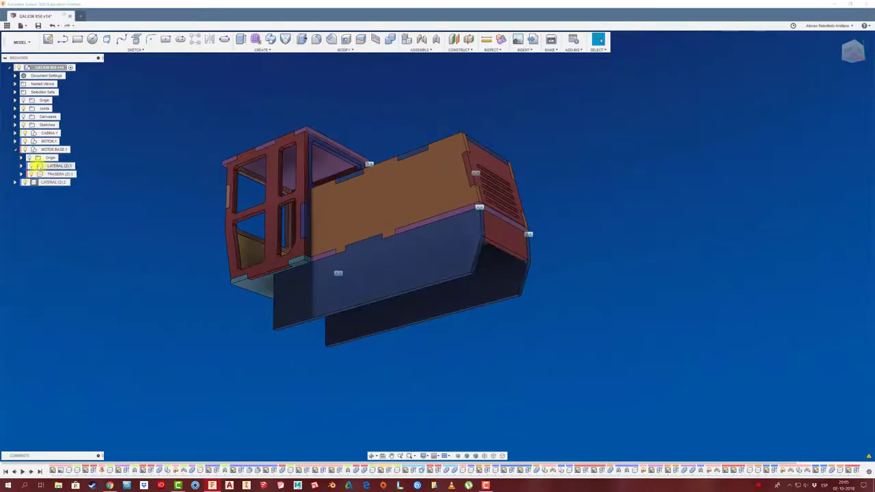
Step: Move LATERAL (2):2 into the MOTOR BASE component
left_click(14, 149)
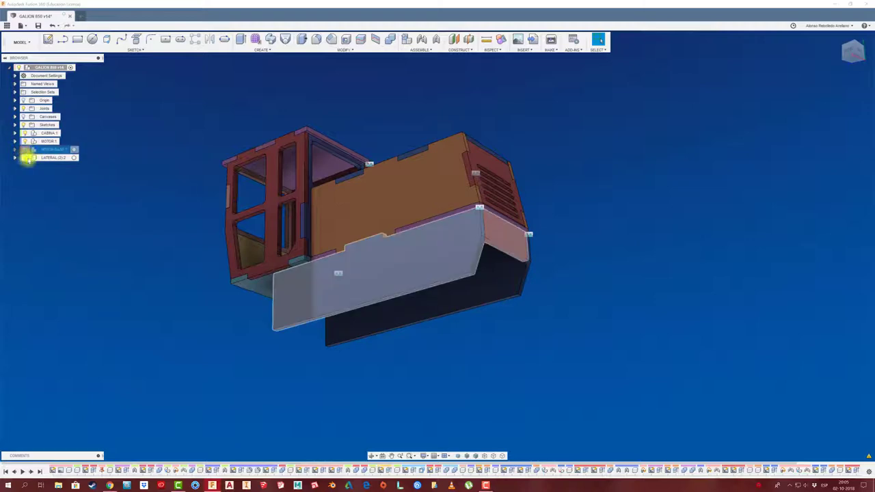
left_click_drag(27, 159, 29, 161)
left_click(15, 150)
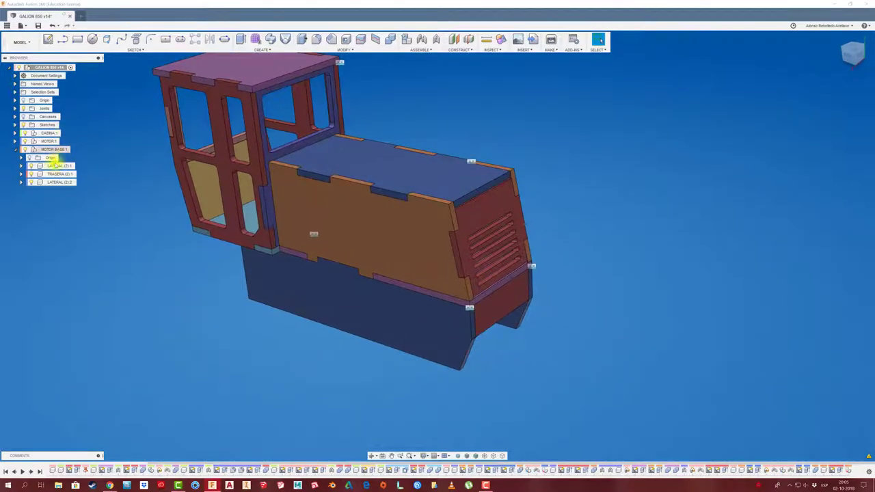
Step: Add a new component named TRASERA DIAGONAL inside MOTOR BASE
right_click(53, 149)
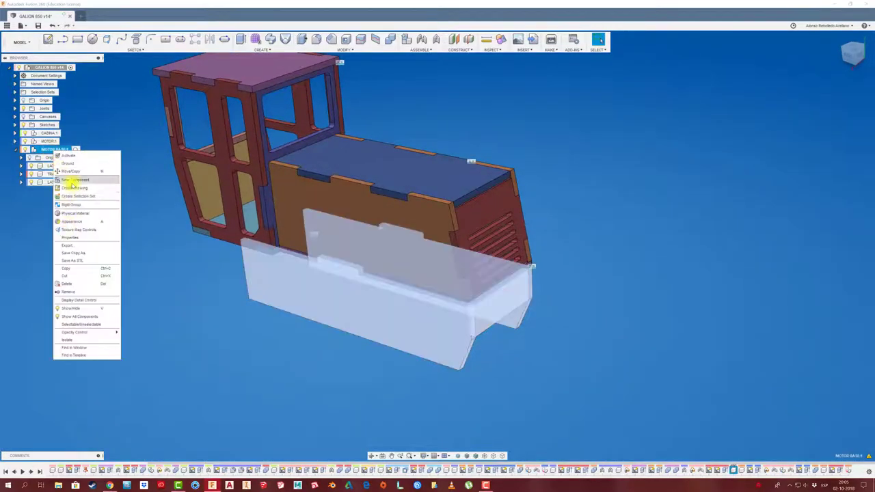
left_click(72, 181)
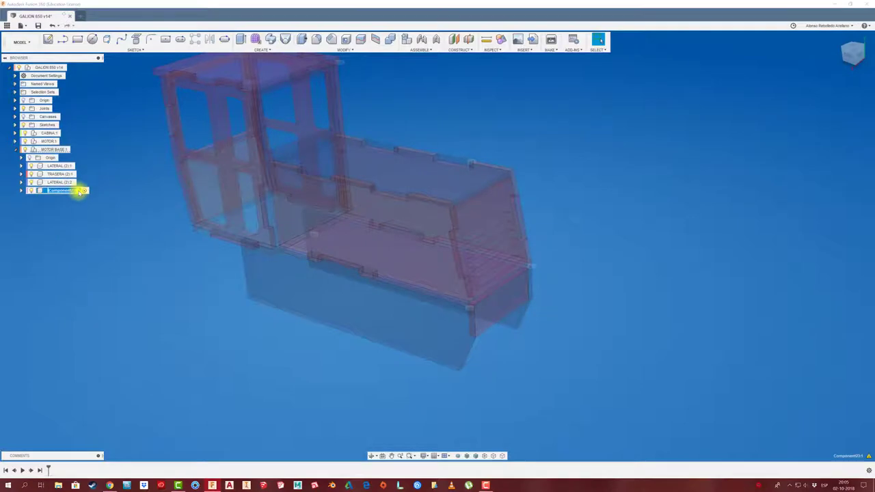
type("AME")
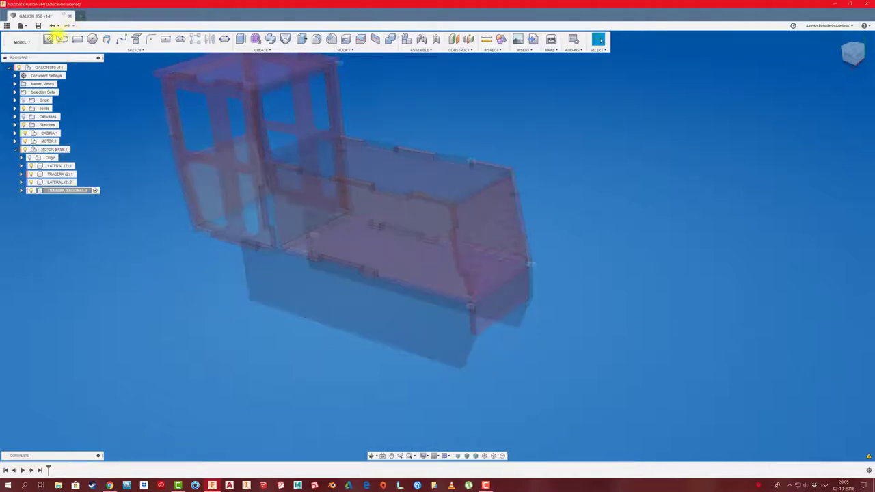
Step: Try a sketch on the motor base, toggling Slice to inspect the face, then exit it
left_click(47, 37)
left_click(586, 384)
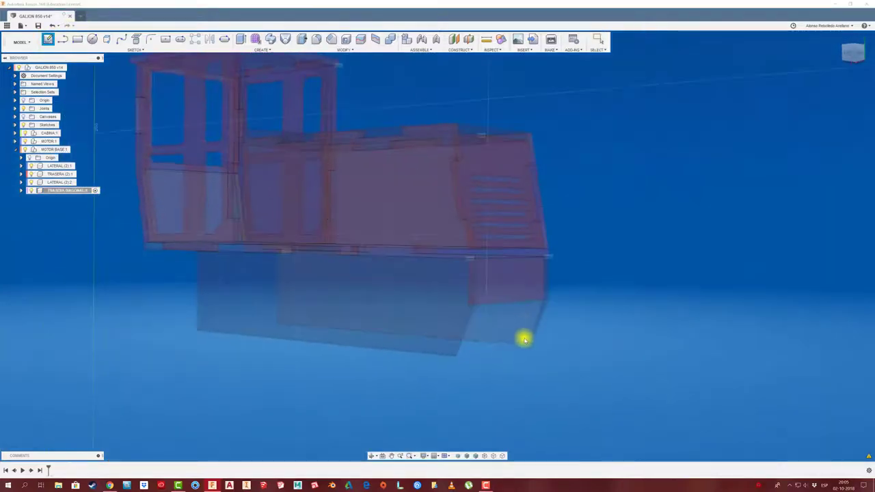
mouse_move(524, 339)
middle_mouse_down("shift")
mouse_move(470, 358)
mouse_move(287, 314)
middle_mouse_up("shift")
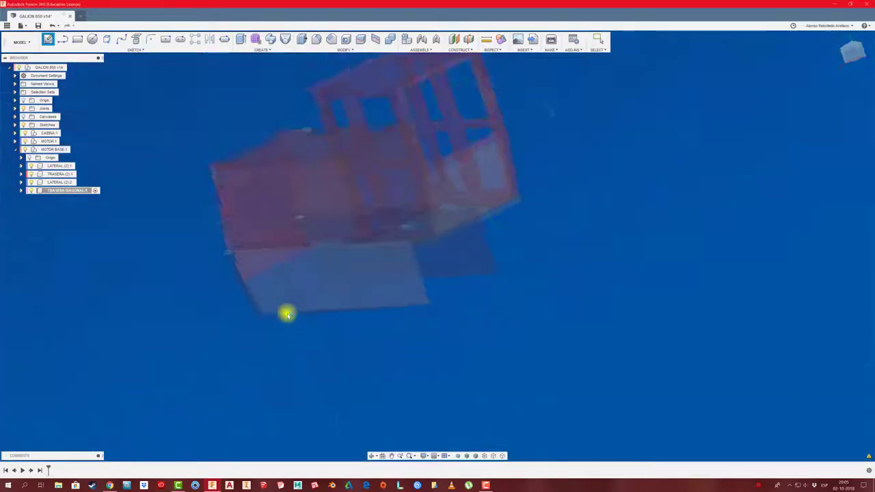
scroll(387, 281, "up", 3)
scroll(410, 234, "up", 2)
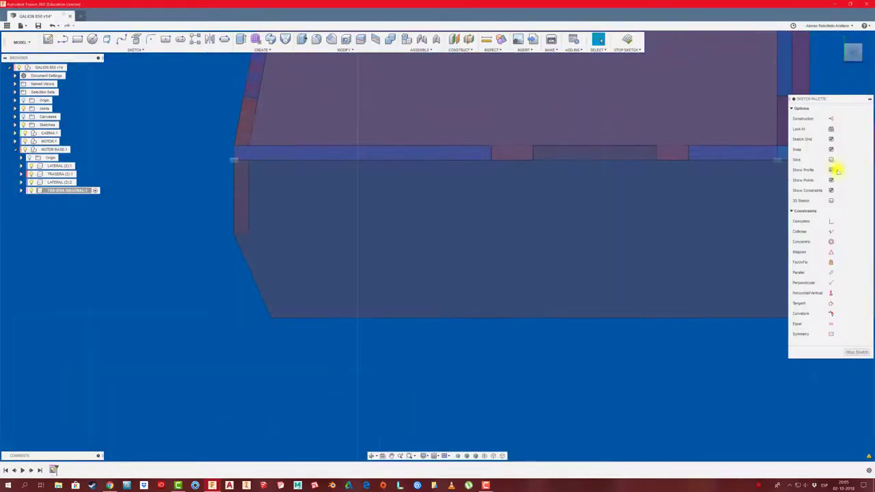
left_click(831, 160)
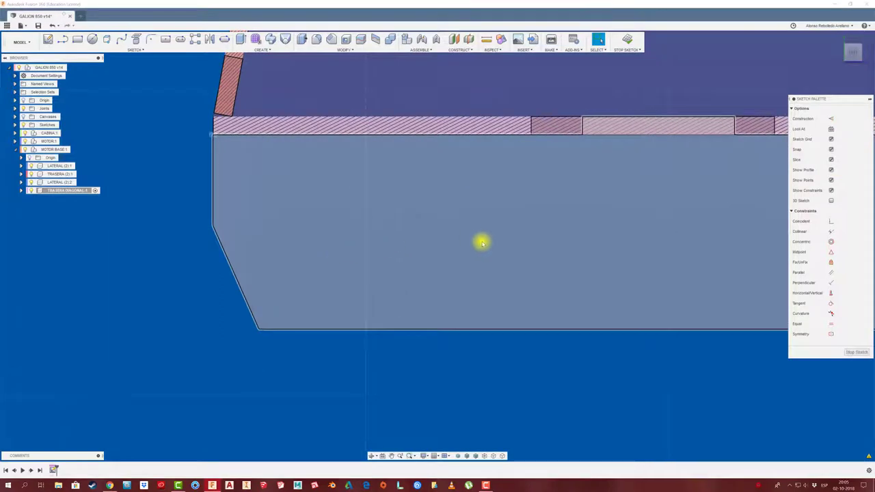
scroll(482, 242, "down", 1)
left_click(831, 159)
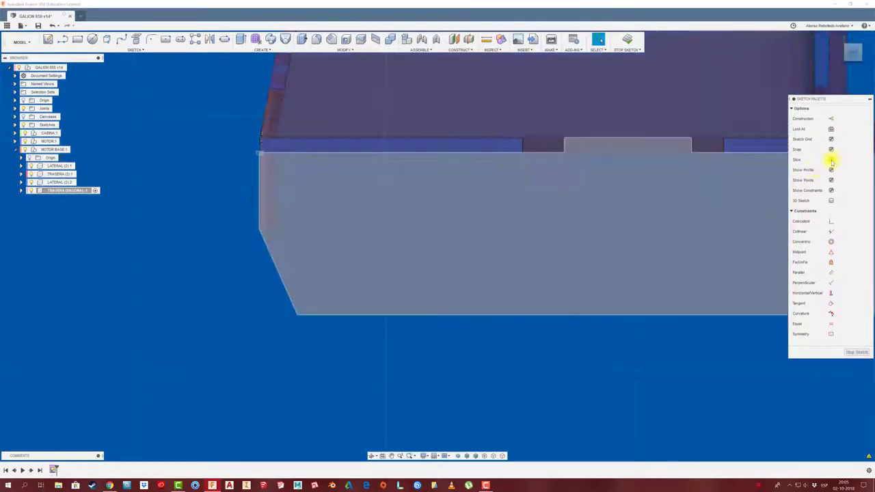
middle_click_drag(265, 267, 245, 280, "shift")
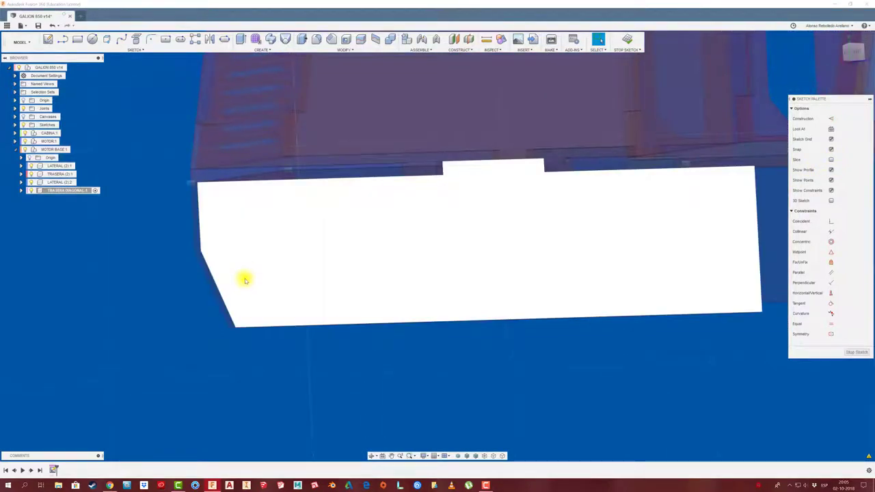
left_click(47, 39)
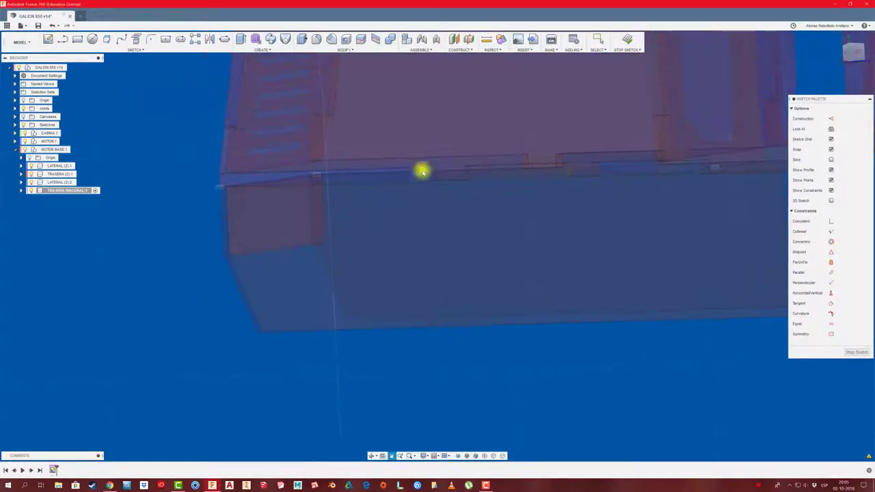
left_click(626, 41)
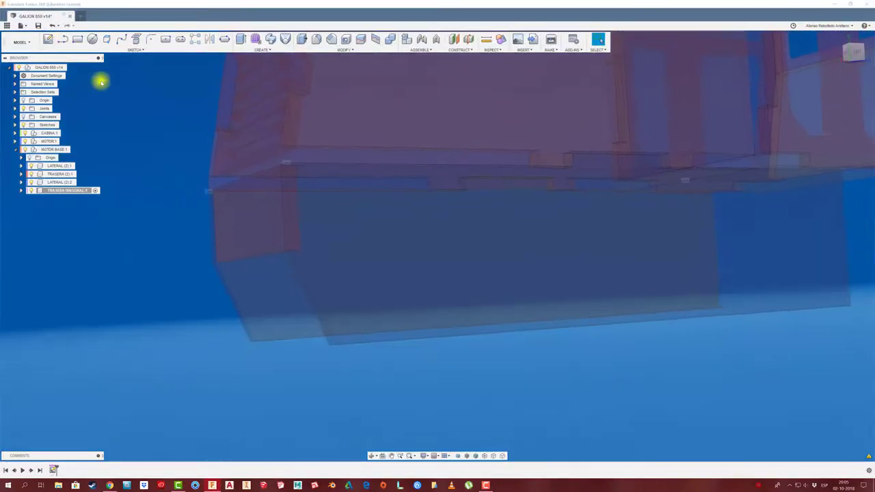
Step: Start a new sketch on the plate's lower side face, toggling Slice on and off
left_click(48, 40)
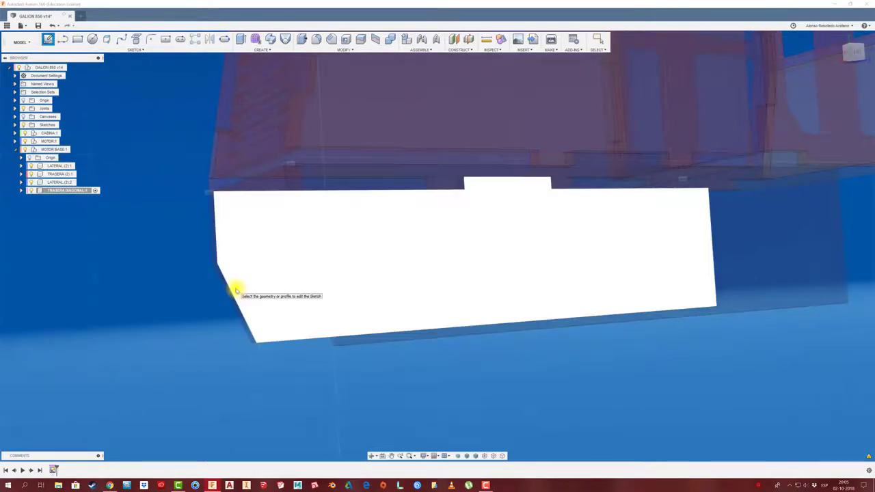
left_click(235, 288)
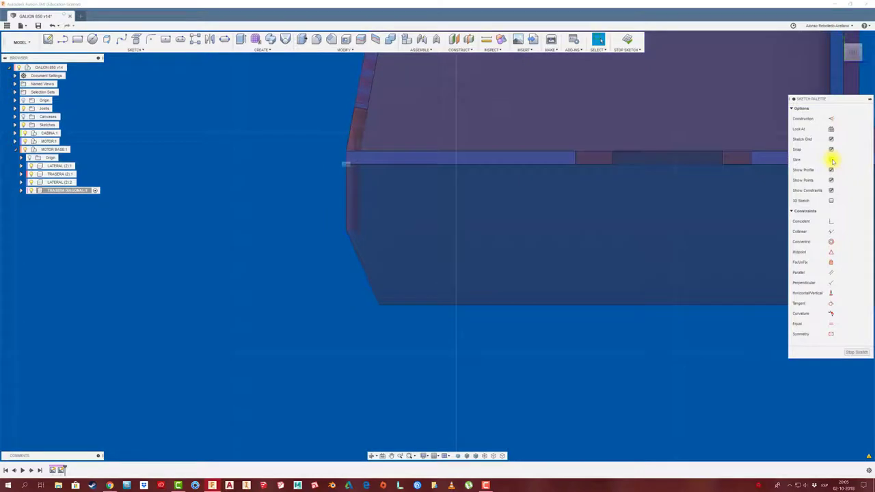
left_click(831, 160)
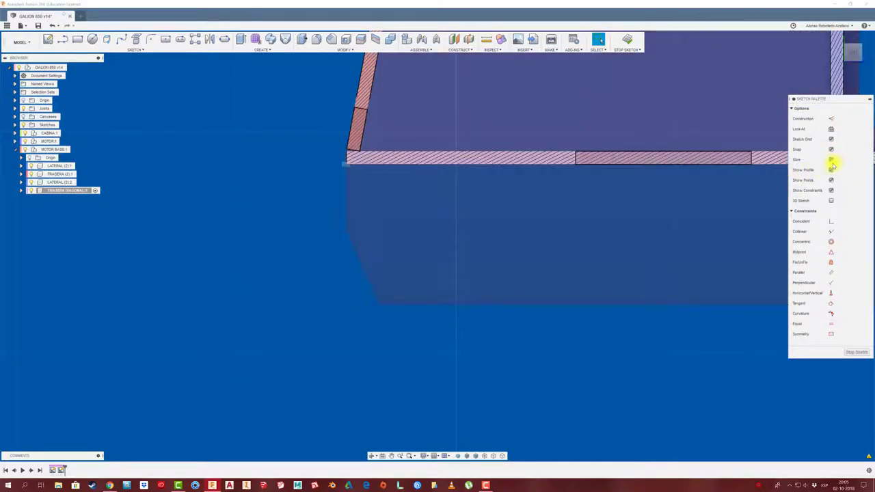
left_click(831, 161)
scroll(282, 215, "up", 1)
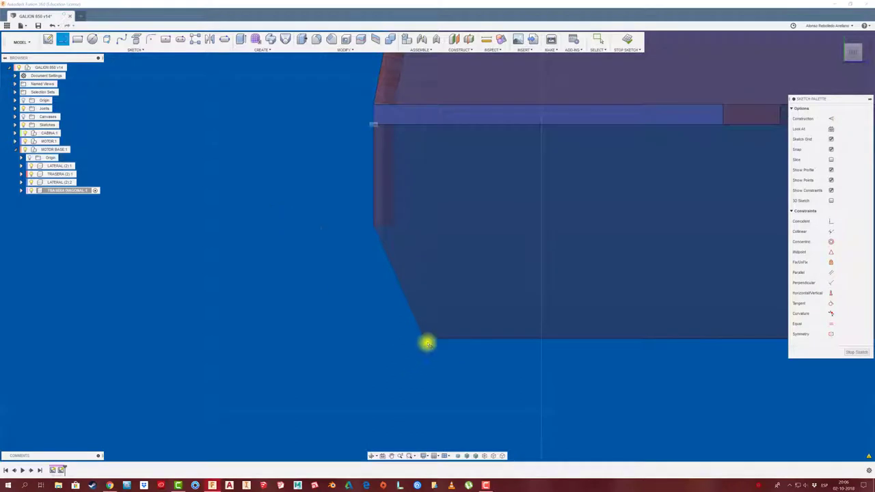
Step: Draw lines tracing the side panel's slanted lower edge into a narrow closed strip
left_click(376, 229)
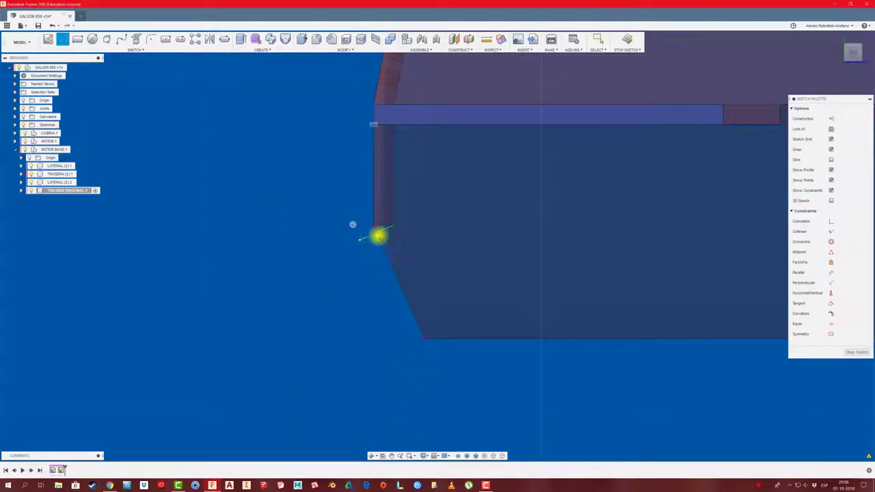
key("Return")
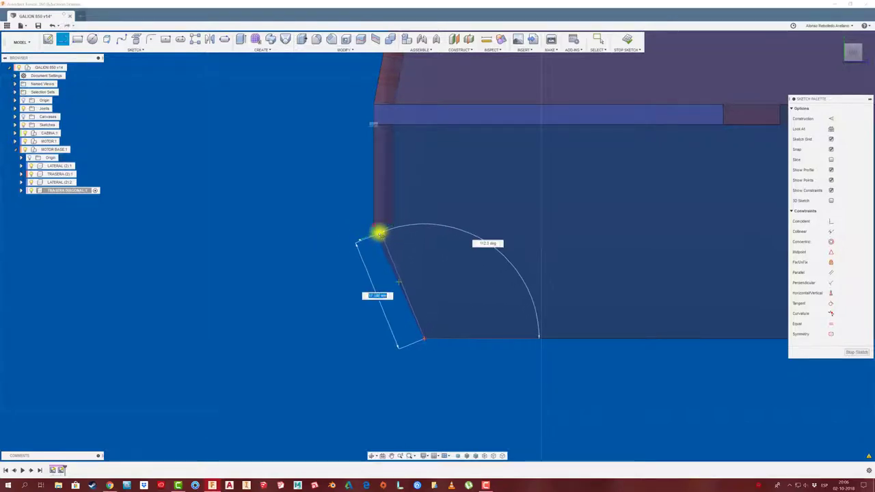
key("Escape")
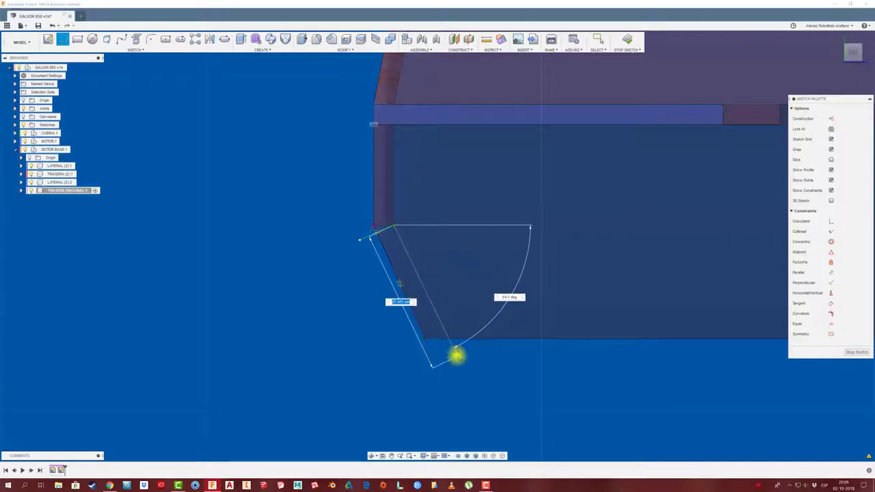
key("Escape")
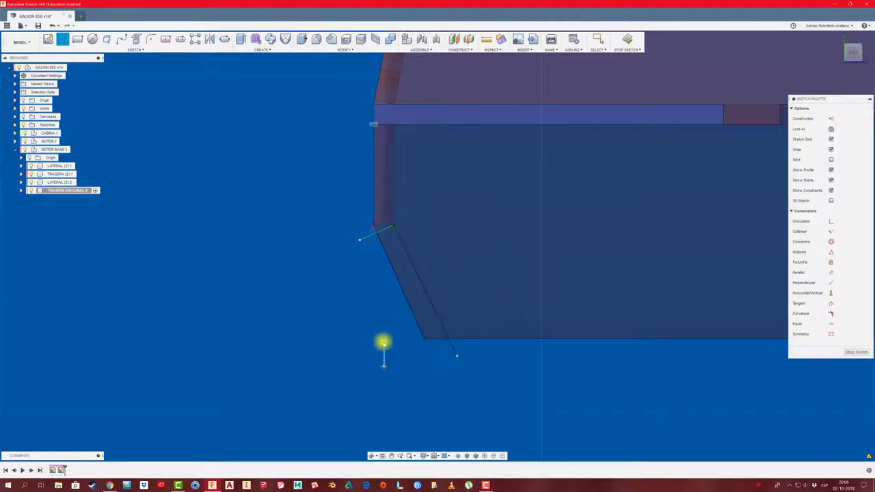
left_click(434, 331)
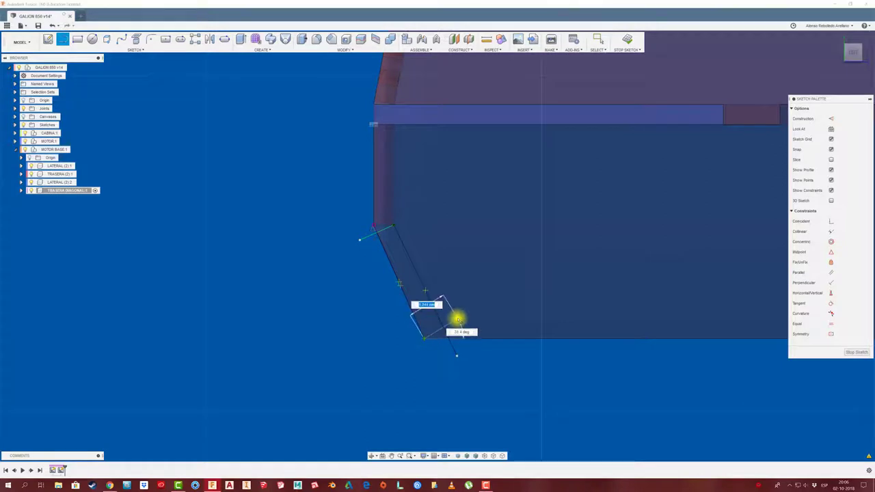
key("Escape")
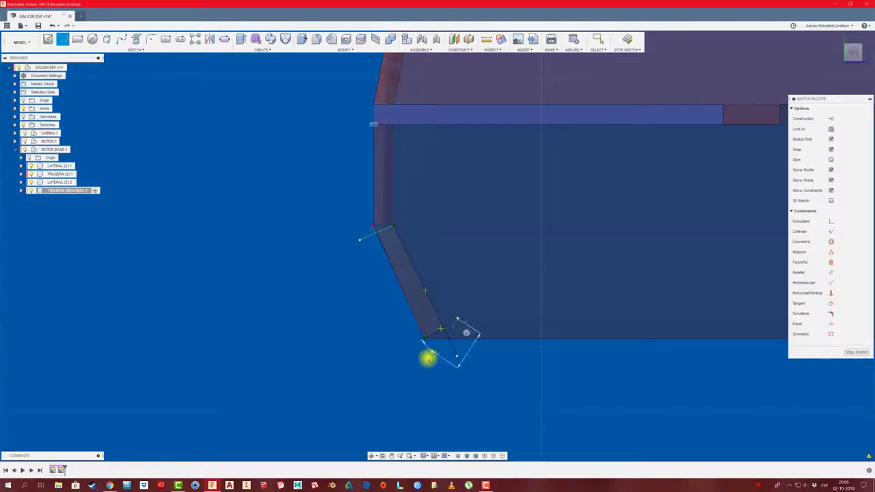
left_click(439, 334)
key("Escape")
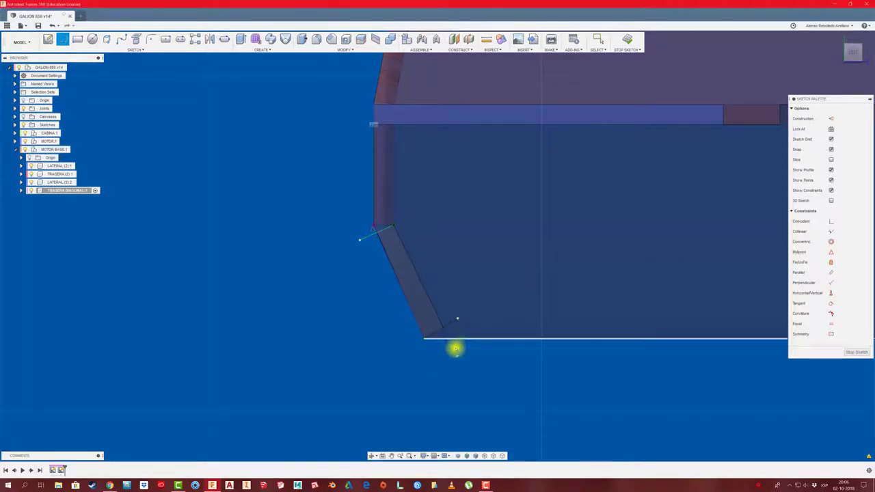
left_click(450, 323)
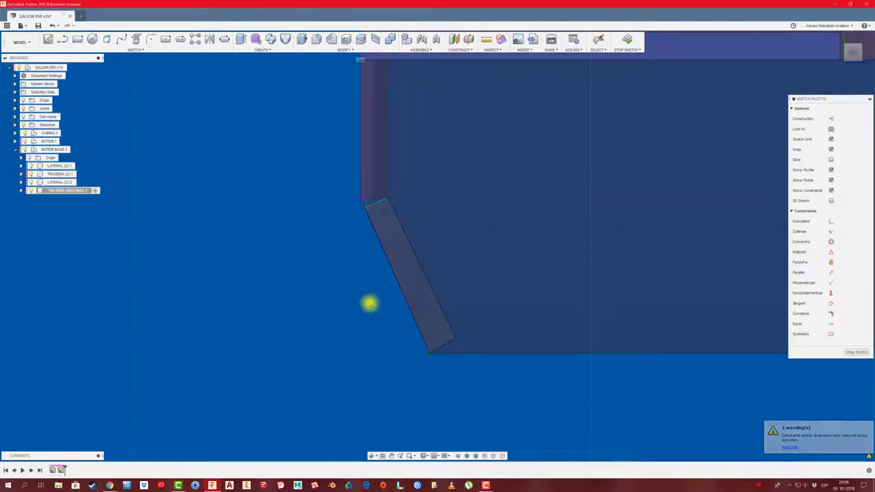
Step: Extrude the slanted strip To Object up to the top plane, forming the diagonal plate
key("e")
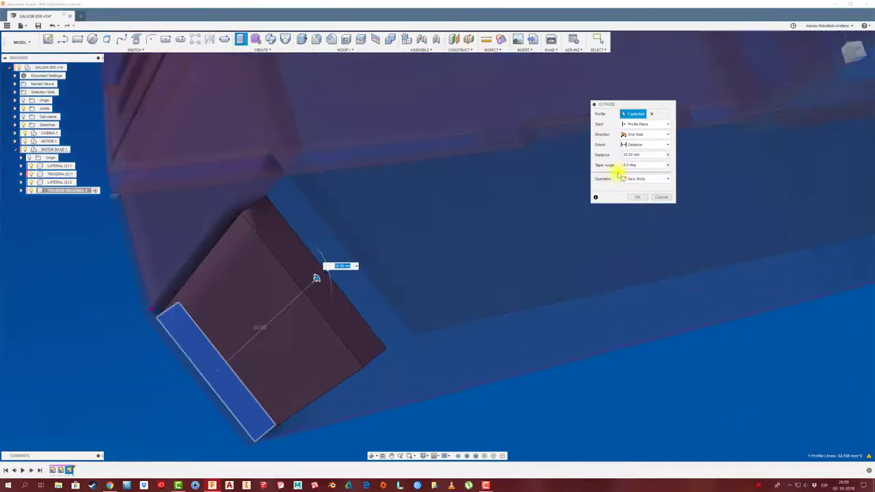
type("30")
left_click(660, 144)
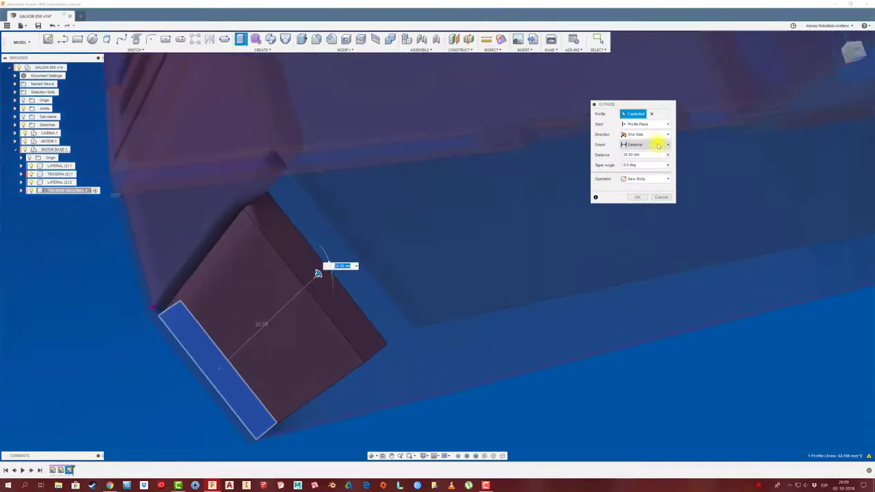
left_click(636, 165)
left_click(556, 227)
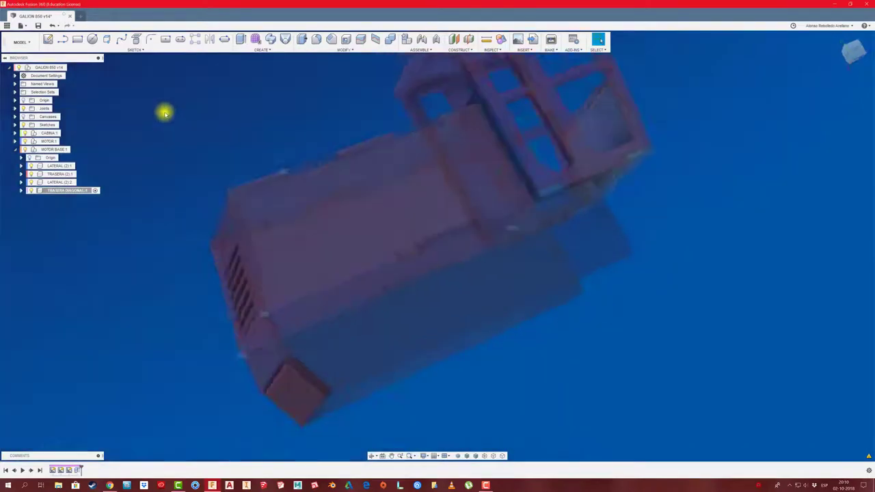
middle_click_drag(615, 231, 68, 64, "shift")
key("Return")
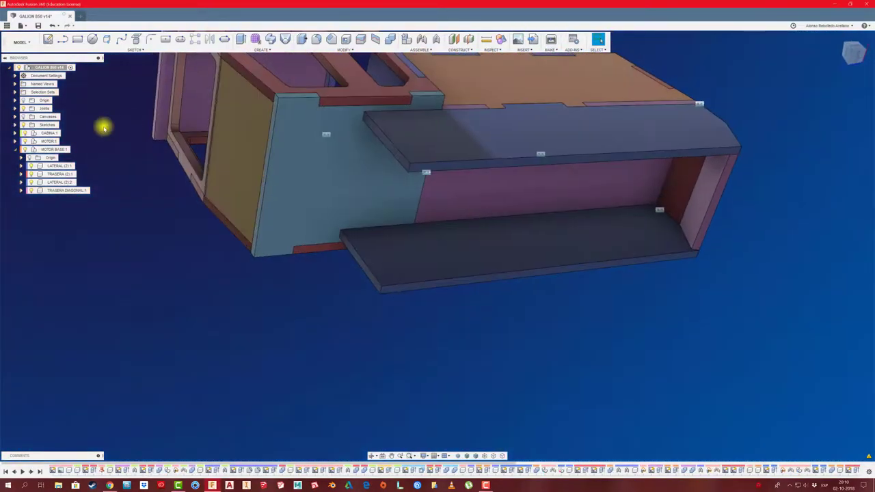
Step: Create the FRONTAL component in MOTOR BASE and sketch a 3 mm wide rectangle on its face
right_click(65, 149)
left_click(82, 175)
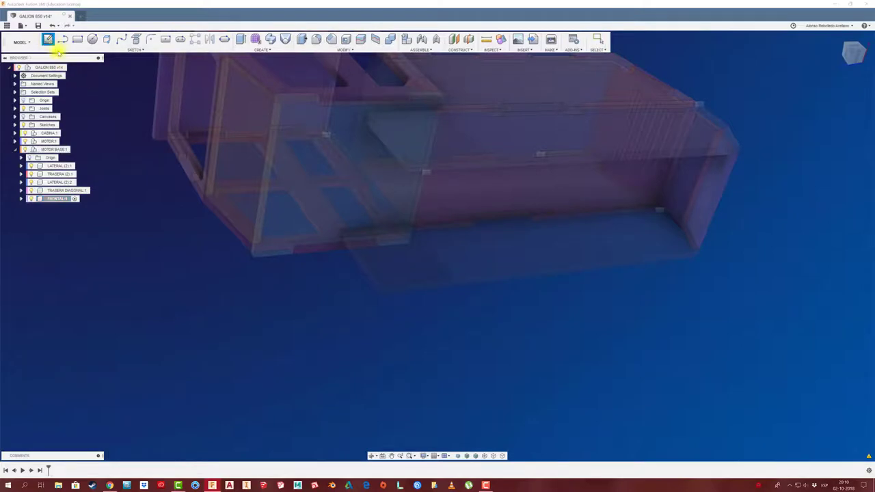
left_click(377, 266)
left_click(77, 39)
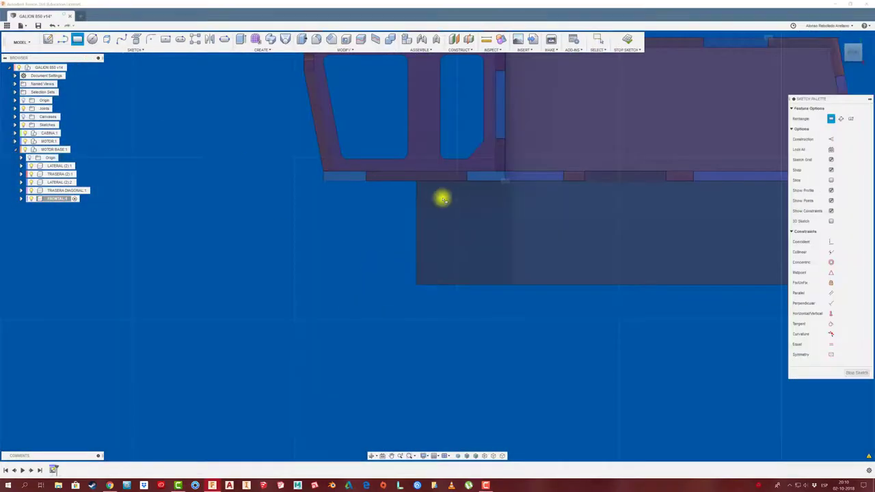
left_click(416, 183)
left_click(433, 285)
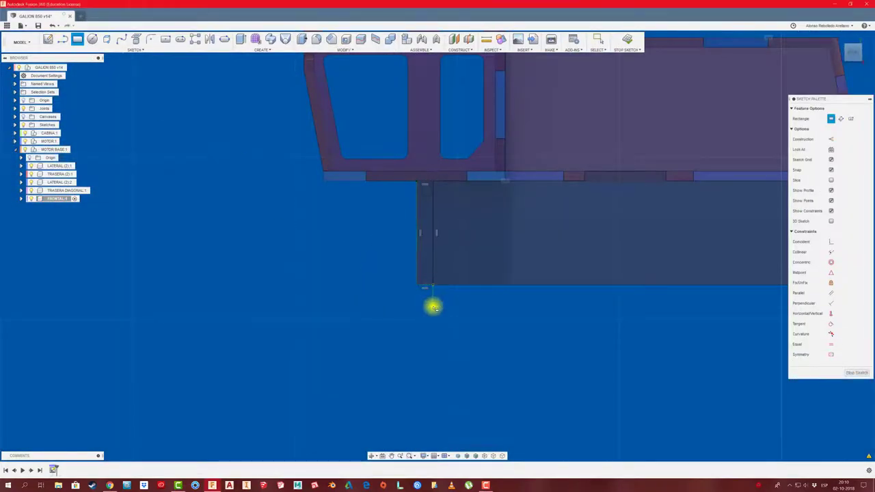
key("Escape")
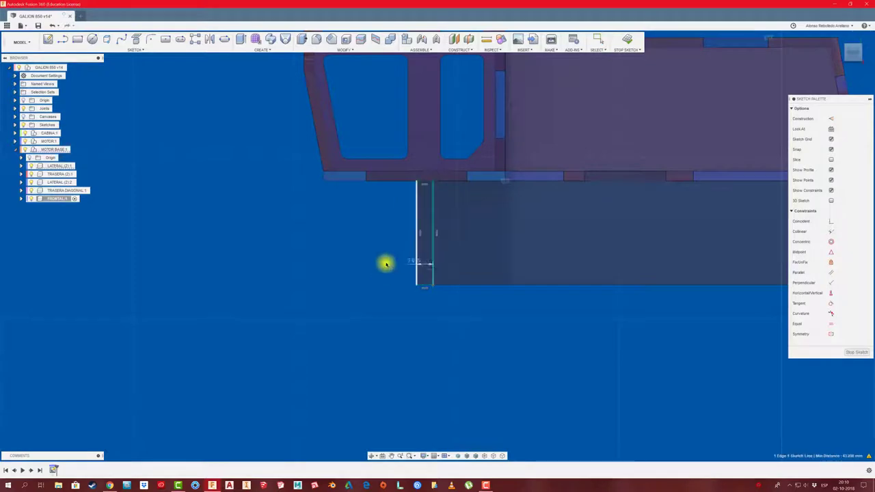
left_click(385, 263)
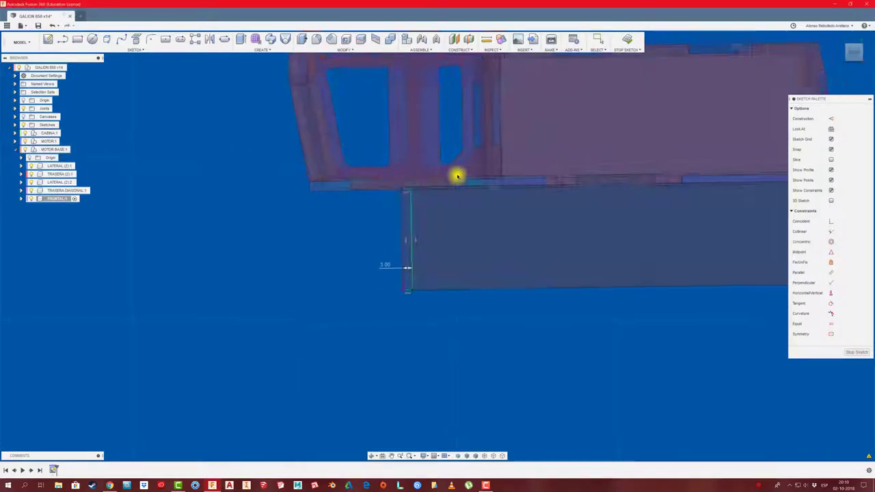
middle_click_drag(455, 173, 313, 333, "shift")
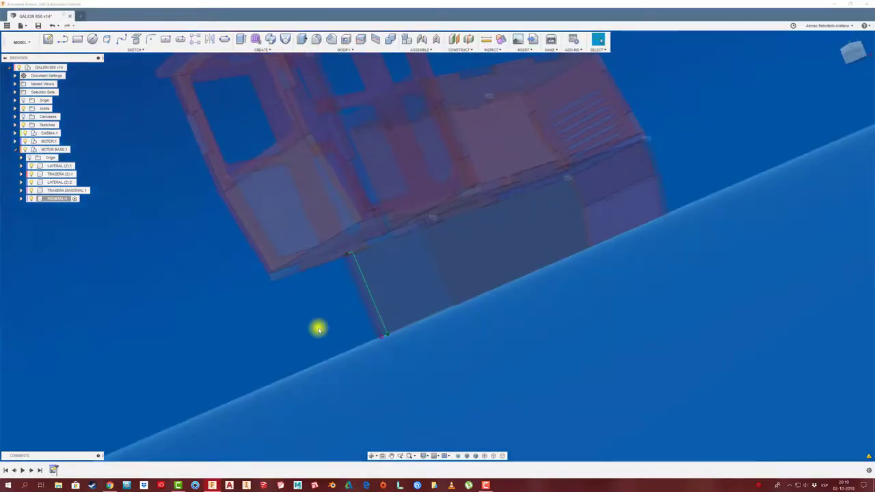
Step: Extrude the 3 mm rectangle To Object across the enclosure, then reactivate the GALION 850 root
key("e")
left_click(375, 297)
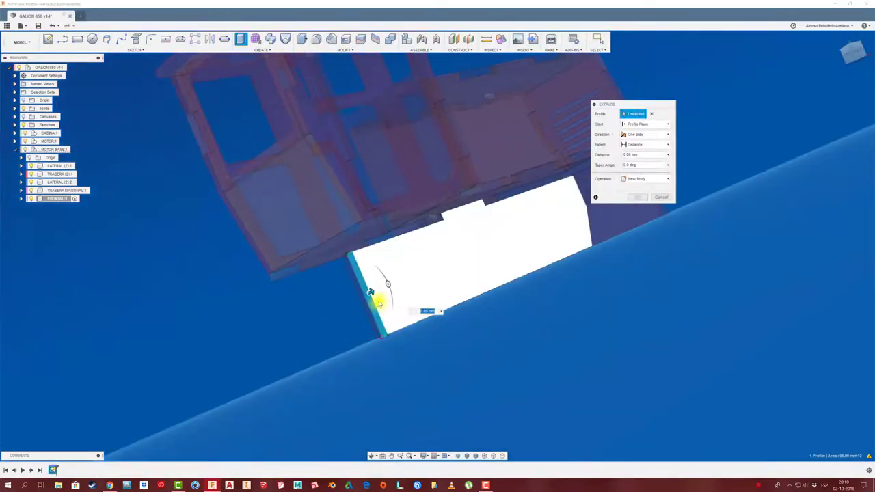
left_click(646, 145)
left_click(632, 165)
middle_click_drag(628, 177, 433, 296, "shift")
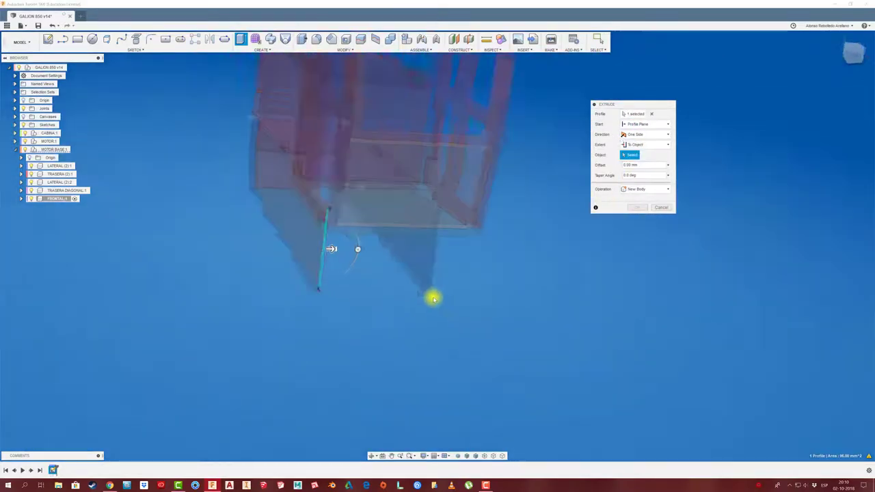
key("Return")
middle_click_drag(633, 177, 385, 308, "shift")
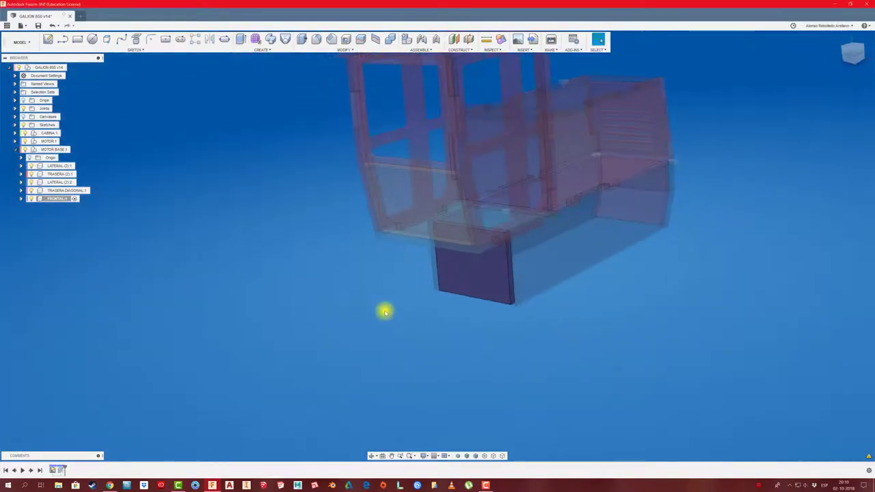
left_click(70, 67)
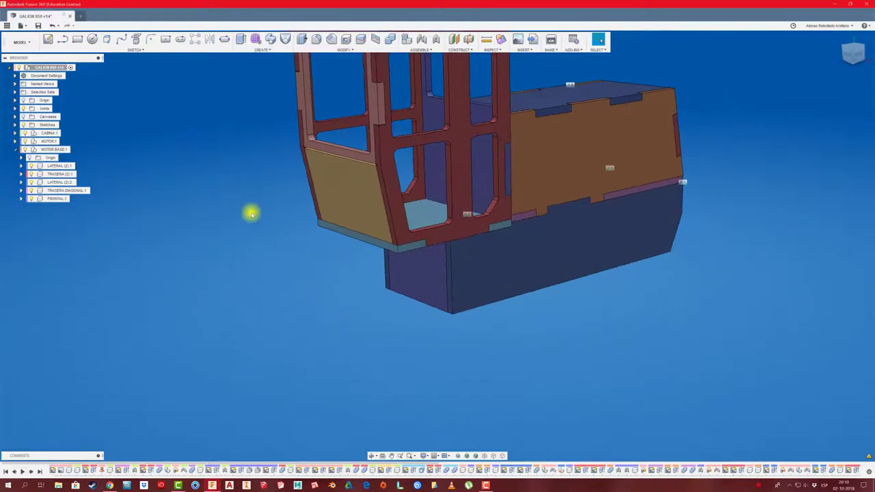
Step: Create a new BASE component in MOTOR BASE and start a sketch on the box's face
mouse_move(251, 214)
middle_mouse_down("shift")
mouse_move(260, 212)
mouse_move(180, 185)
mouse_move(156, 162)
middle_mouse_up("shift")
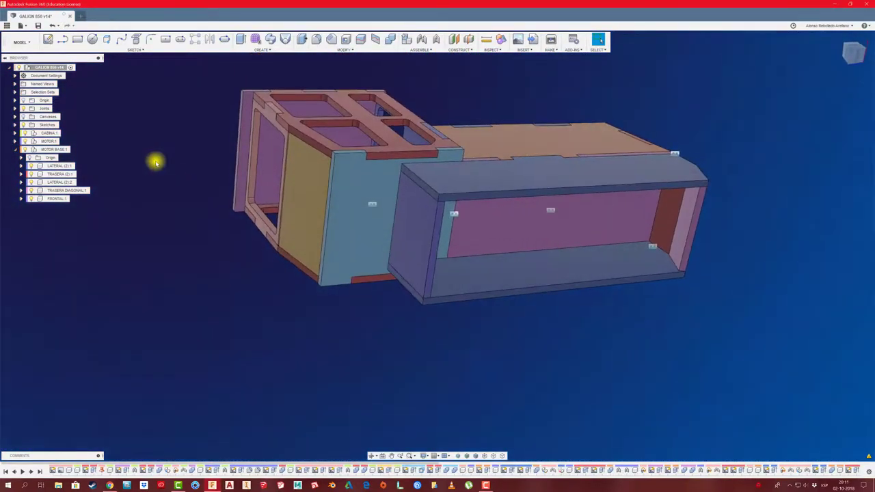
right_click(58, 150)
left_click(80, 180)
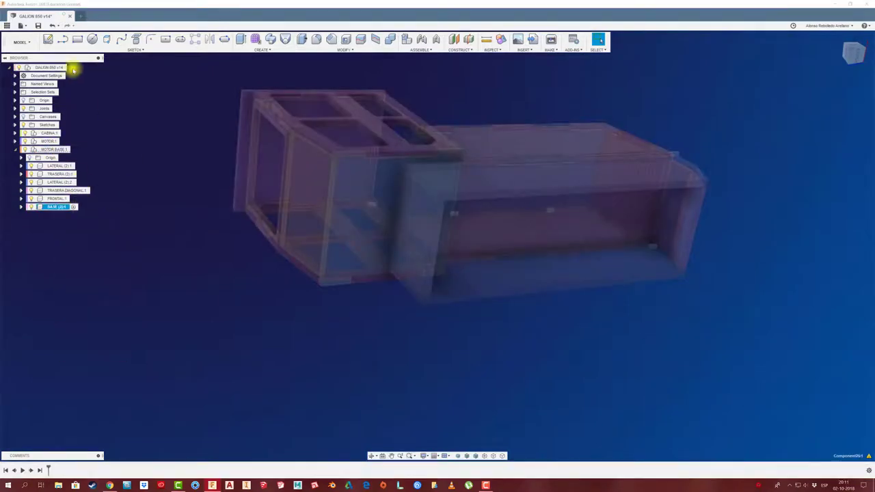
left_click(48, 39)
left_click(462, 197)
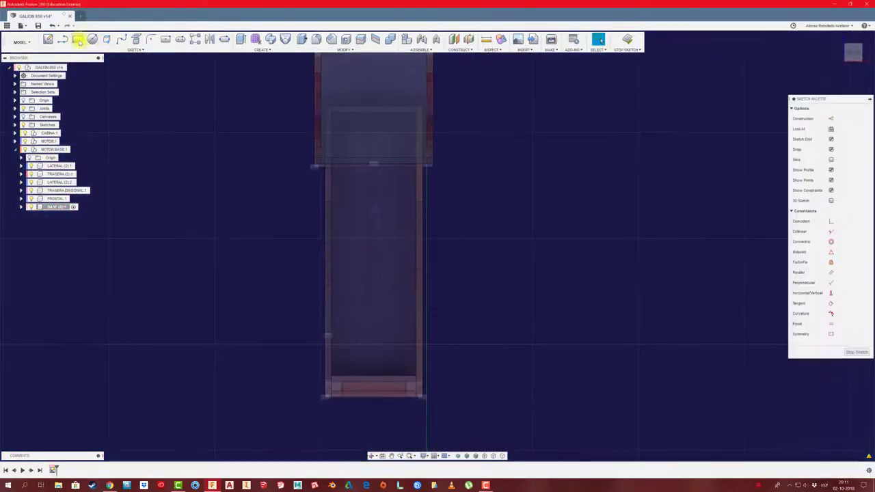
left_click(77, 39)
left_click(450, 78)
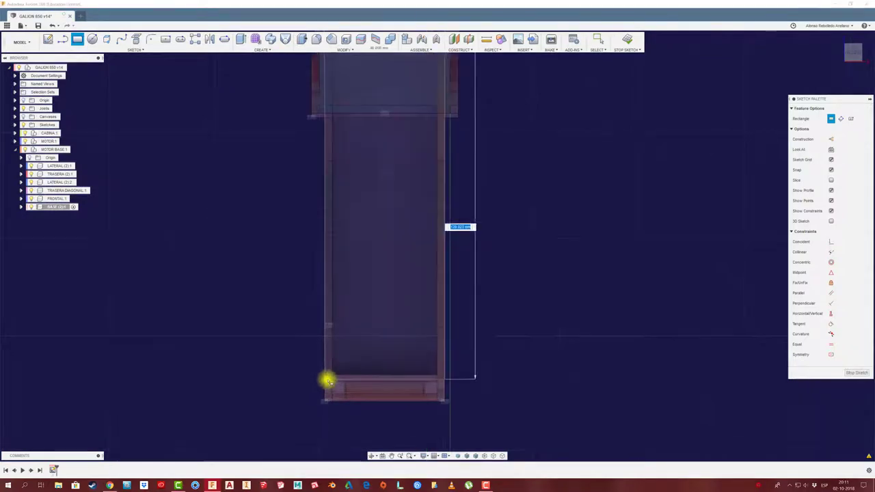
mouse_move(301, 362)
middle_mouse_down("shift")
mouse_move(579, 288)
mouse_move(470, 283)
middle_mouse_up("shift")
middle_click_drag(506, 214, 482, 236, "shift")
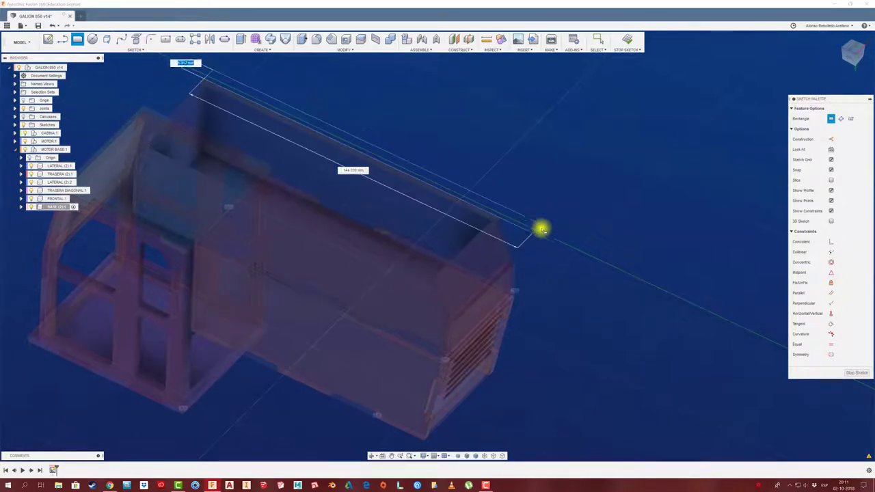
key("Escape")
Step: Project the box's long and short edges and draw the base plate rectangle along them
key("p")
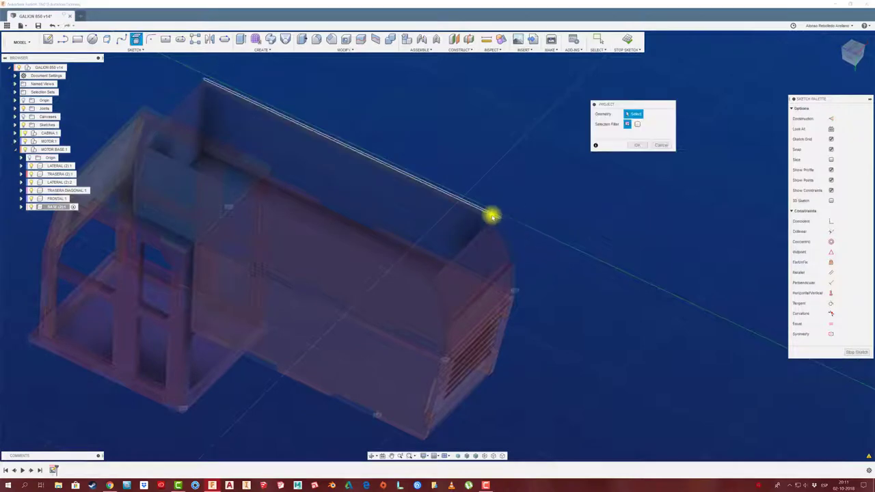
left_click(422, 282)
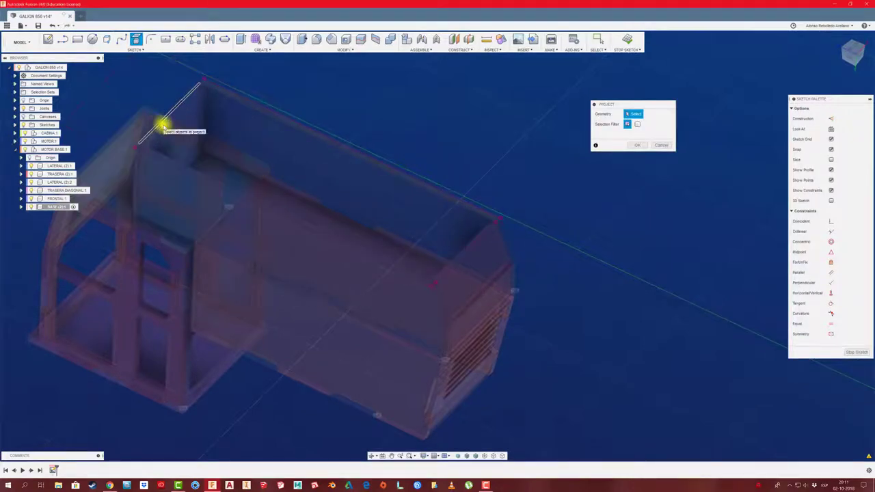
left_click(629, 146)
left_click(78, 40)
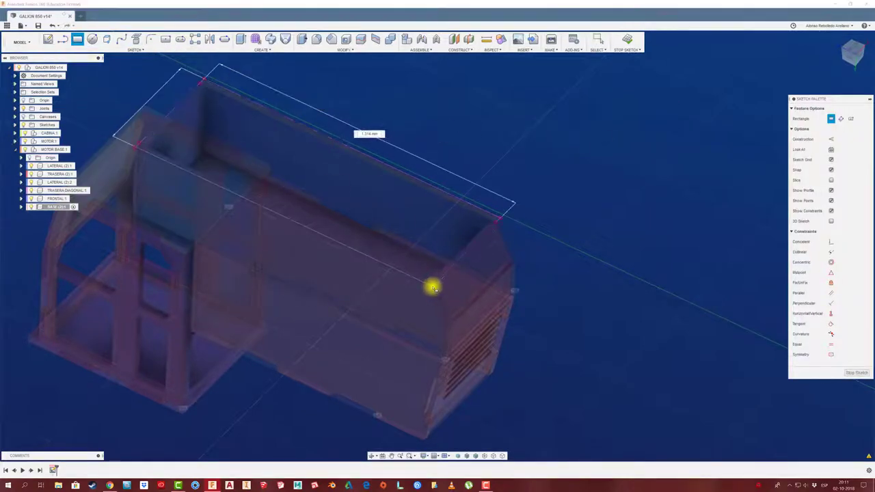
left_click(433, 287)
Step: Extrude the base plate 5 mm thick and reactivate the GALION 850 assembly
key("e")
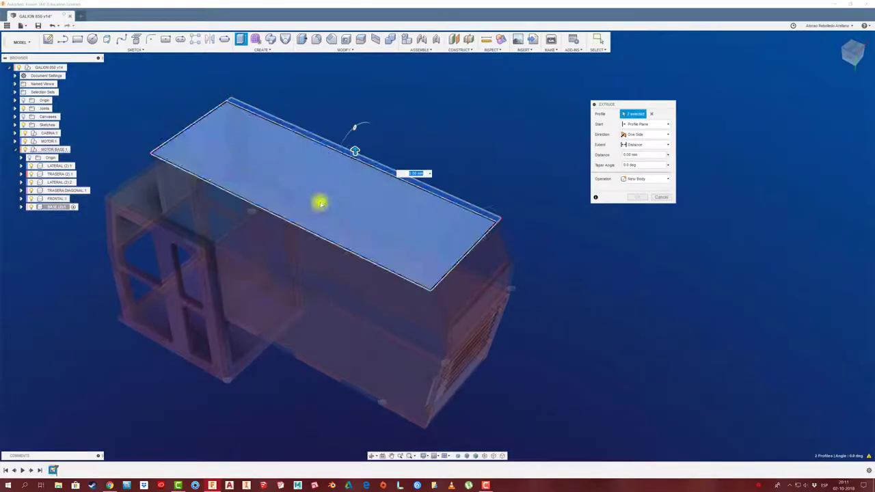
left_click_drag(354, 150, 355, 141)
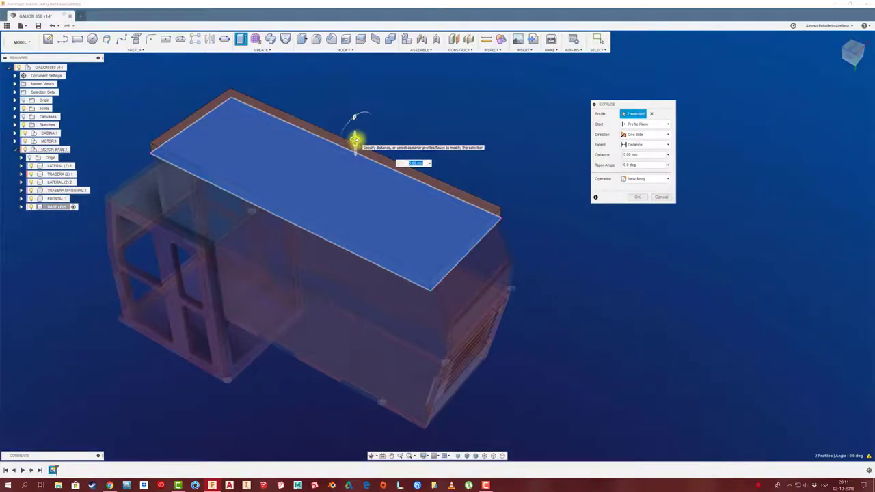
left_click(641, 197)
middle_click_drag(576, 203, 175, 268, "shift")
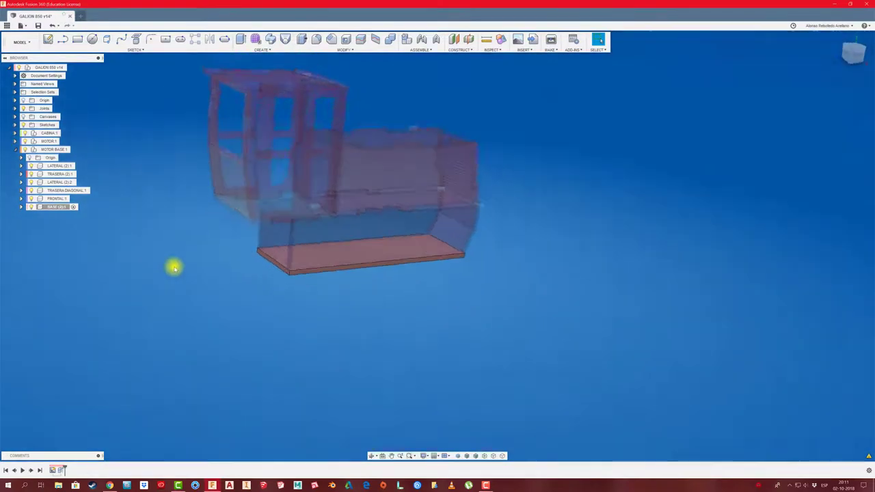
double_click(51, 67)
mouse_move(160, 210)
middle_mouse_down("shift")
mouse_move(248, 317)
mouse_move(277, 287)
middle_mouse_up("shift")
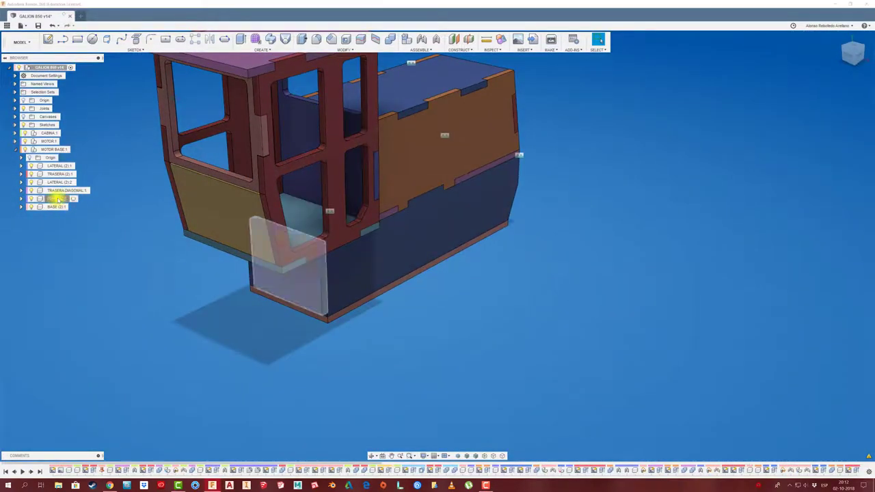
Step: In FRONTAL, sketch thin strips along the front plate's right and left edges
double_click(57, 198)
left_click(48, 39)
left_click(308, 289)
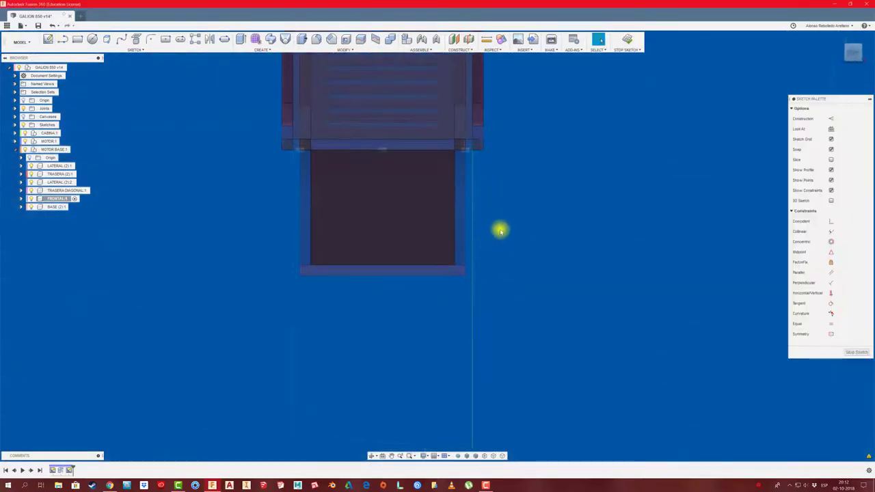
key("r")
left_click(437, 218)
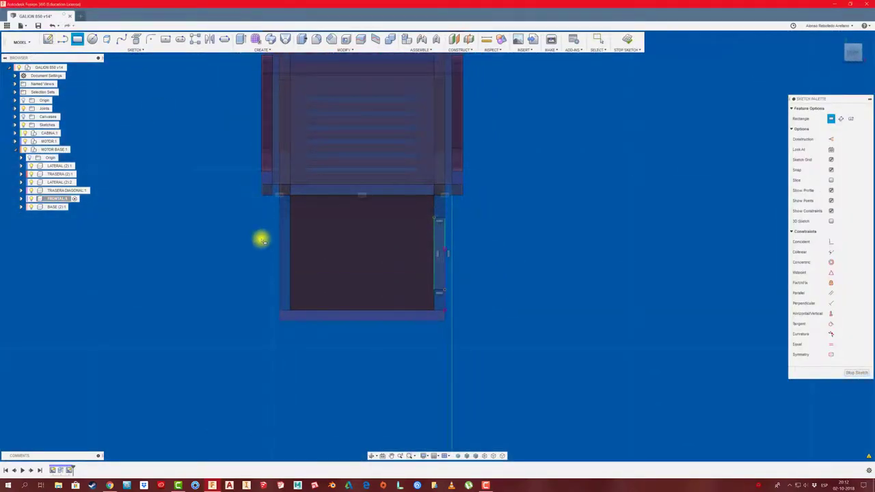
key("l")
left_click(432, 218)
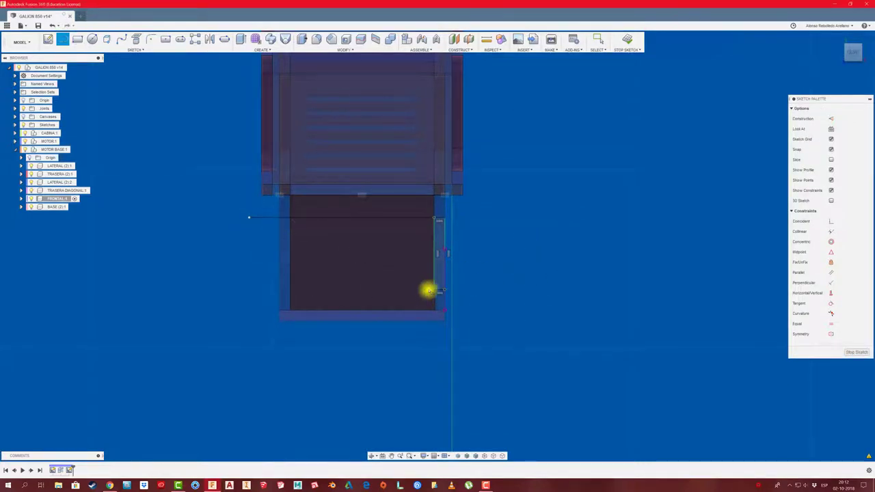
left_click(428, 291)
left_click(220, 288)
key("Escape")
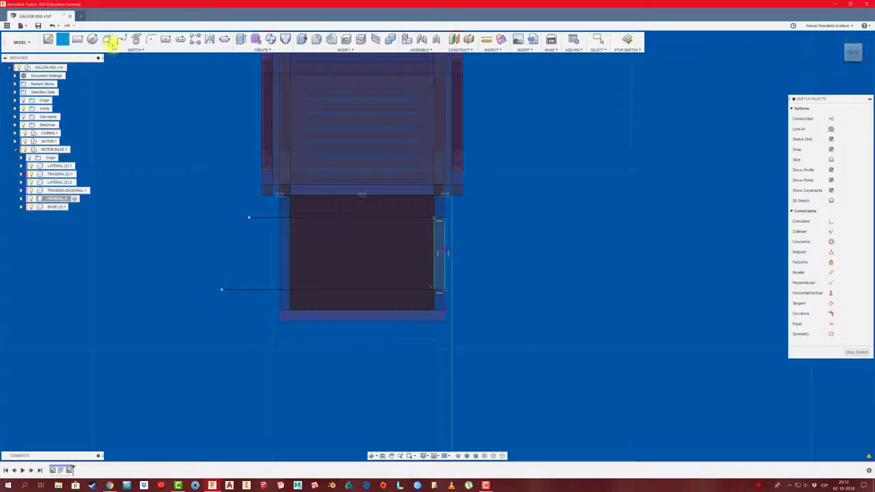
left_click(286, 218)
left_click(290, 290)
key("Escape")
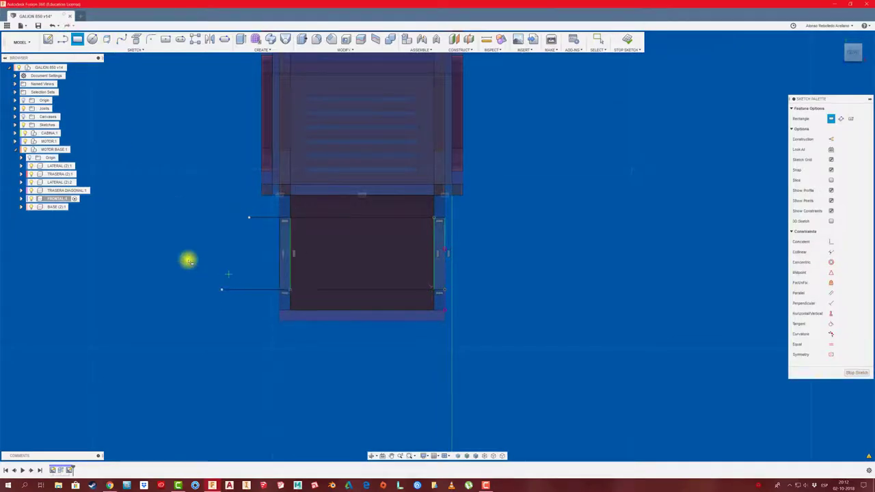
Step: Extrude both strip profiles as tabs joined onto the front plate
key("e")
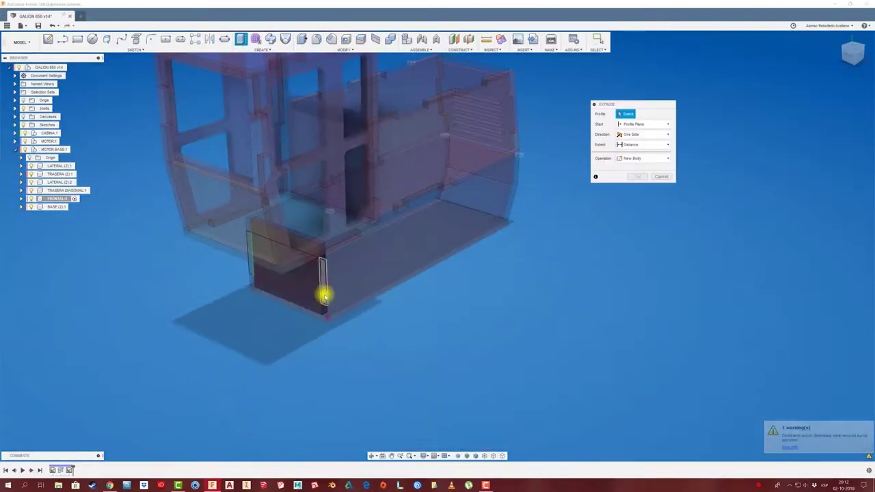
left_click(322, 287)
left_click(250, 251)
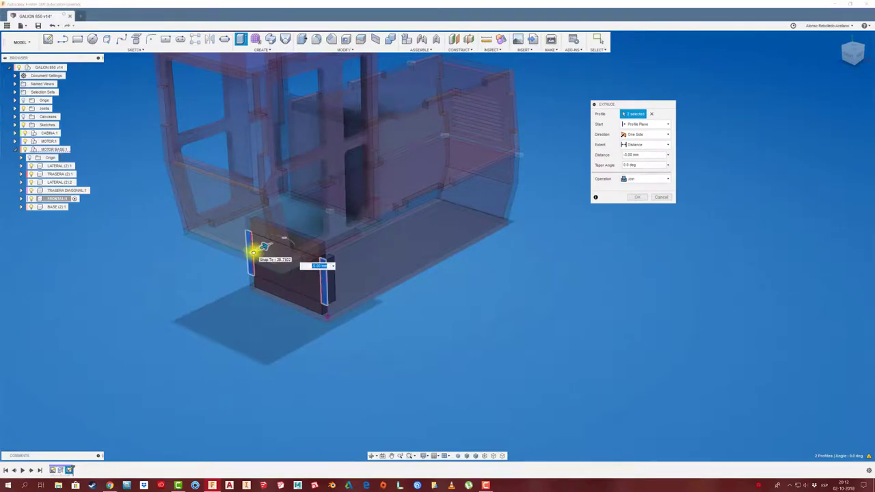
Step: At root level, Combine-cut the lower front block out of the side panel
left_click(70, 67)
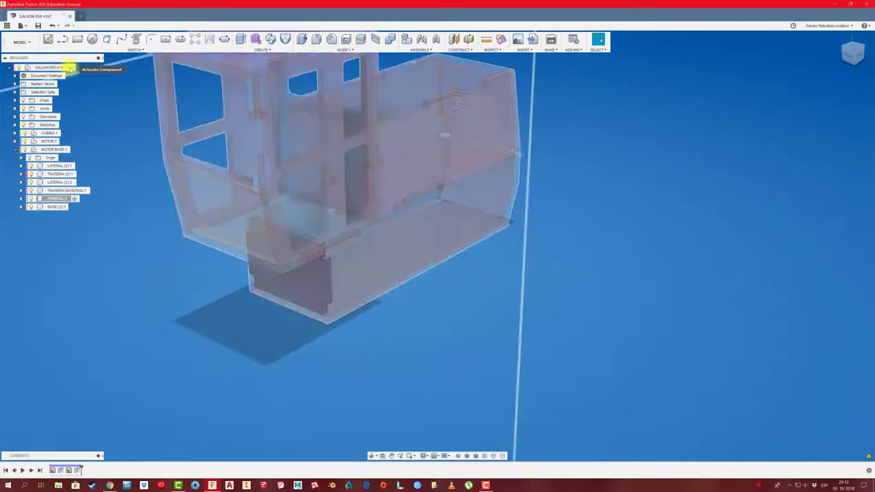
left_click(390, 39)
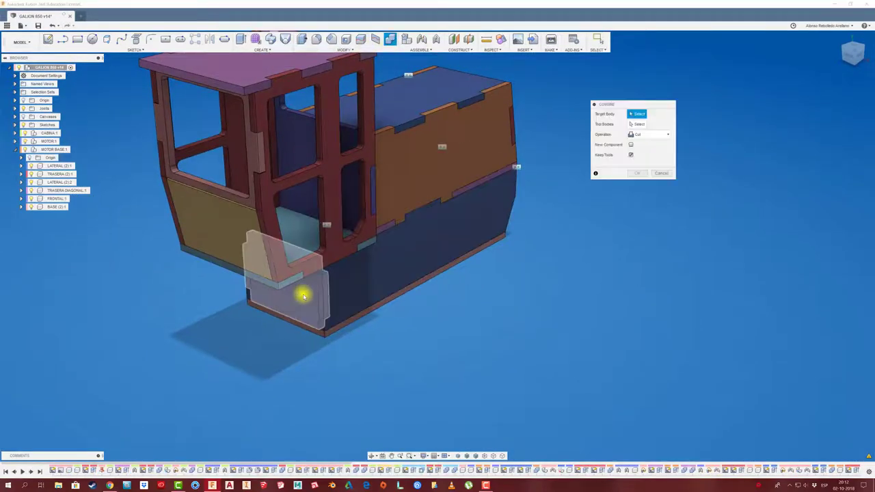
left_click(386, 278)
left_click(281, 296)
left_click(637, 173)
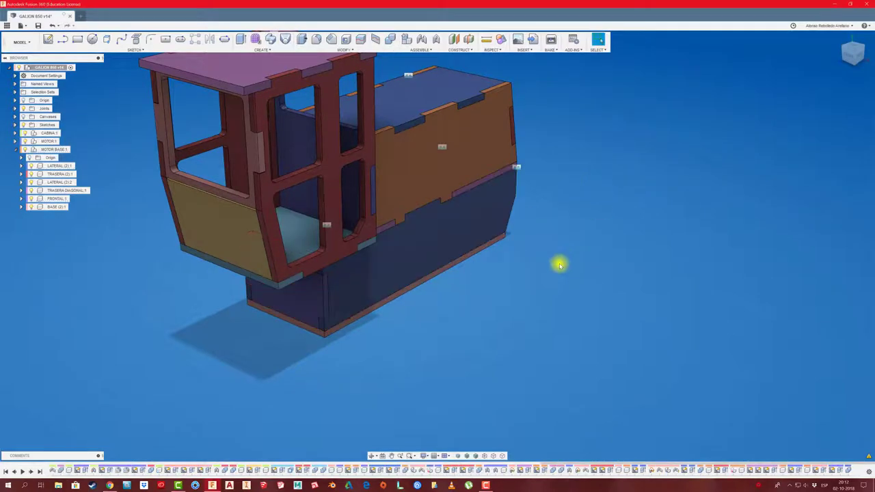
Step: Activate LATERAL (2) and sketch two tab rectangles along the bottom edge of its outer face
middle_click_drag(501, 343, 476, 326, "shift")
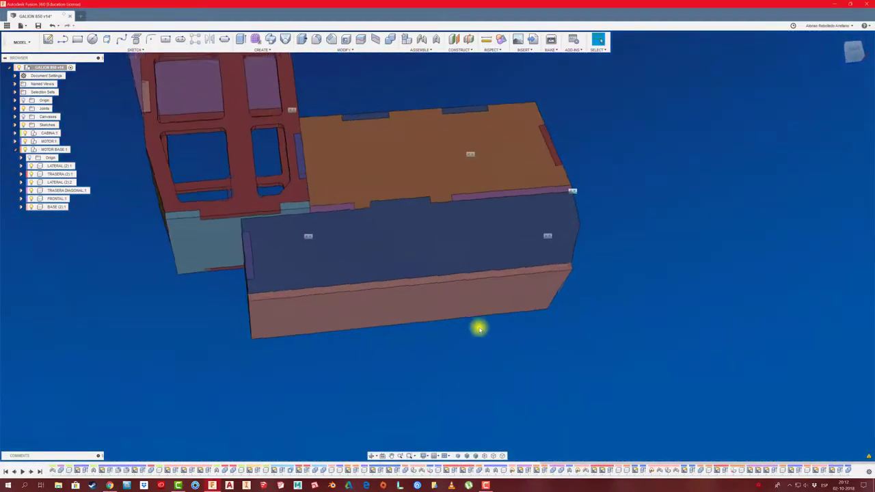
middle_click_drag(399, 251, 376, 264, "shift")
left_click(395, 260)
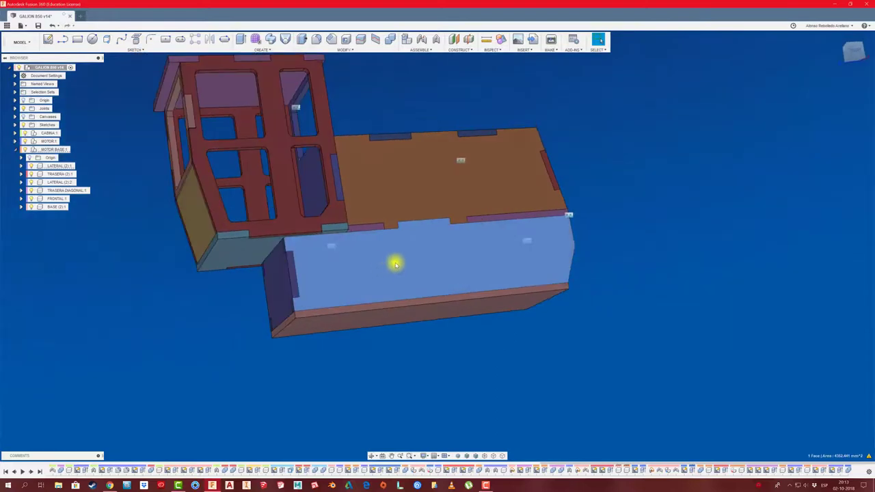
left_click(80, 165)
left_click(77, 39)
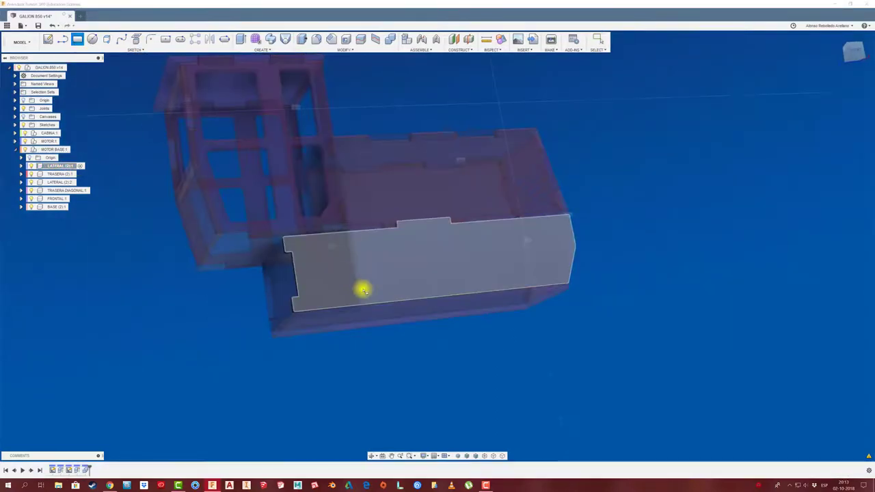
left_click(361, 289)
left_click(428, 264)
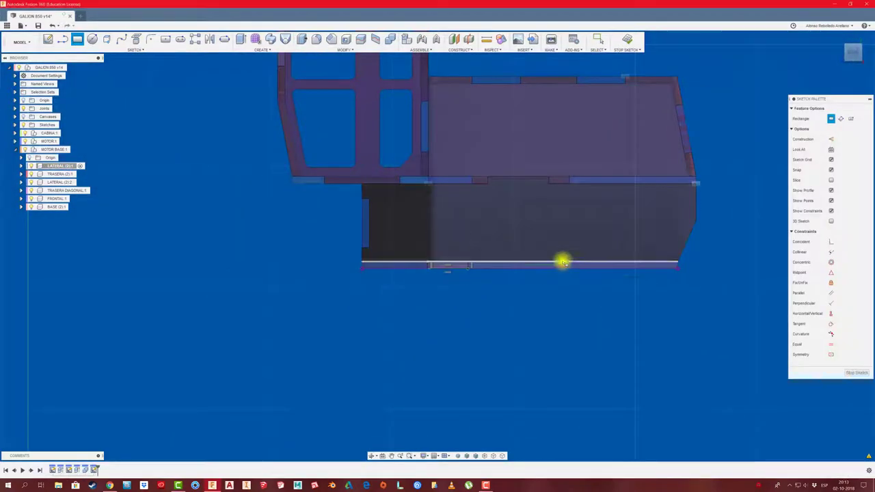
left_click(606, 270)
Step: Dimension the left and right tab widths at 15 mm each
key("Escape")
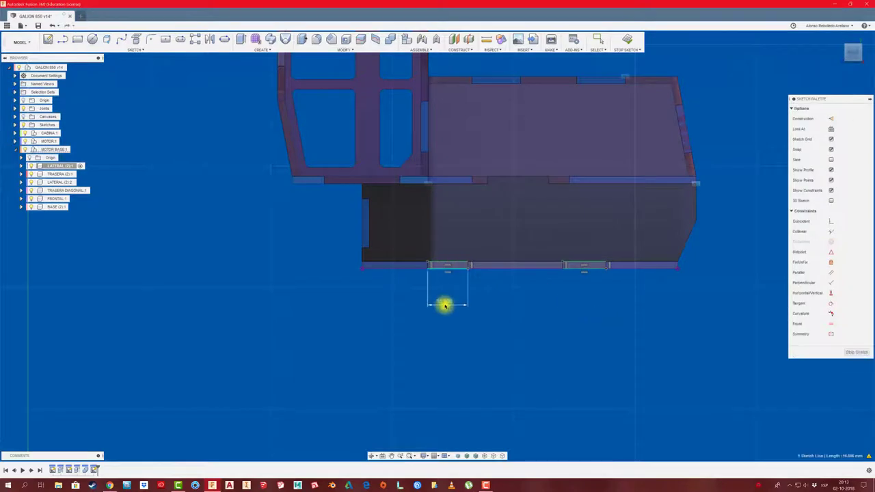
left_click(444, 304)
type("15")
key("Return")
left_click(593, 307)
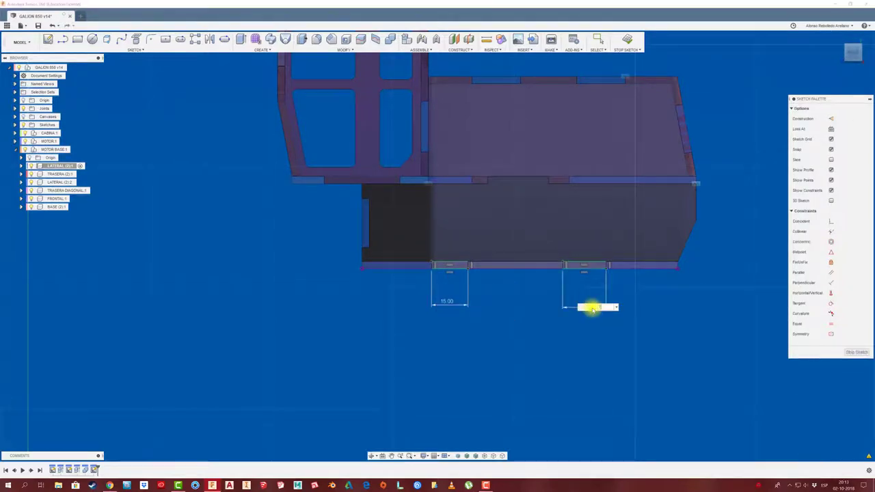
type("15")
key("Return")
Step: Change both tab widths to 25 mm
middle_click_drag(534, 322, 509, 304, "shift")
left_click(491, 296)
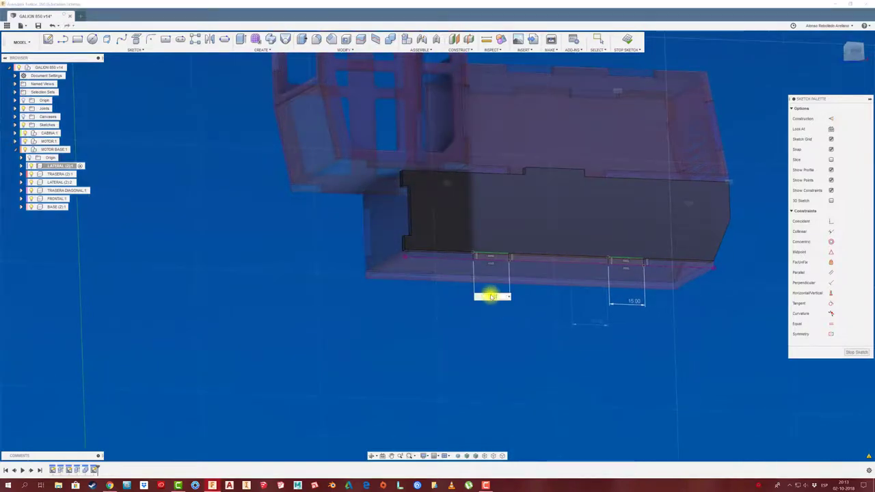
type("25")
key("Return")
double_click(630, 302)
type("25")
key("Return")
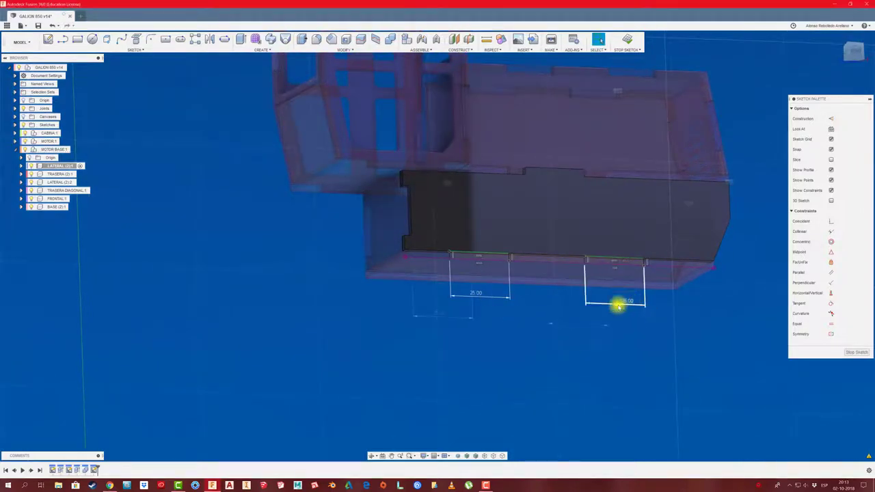
Step: Extrude both tab rectangles, joined to the side panel
key("e")
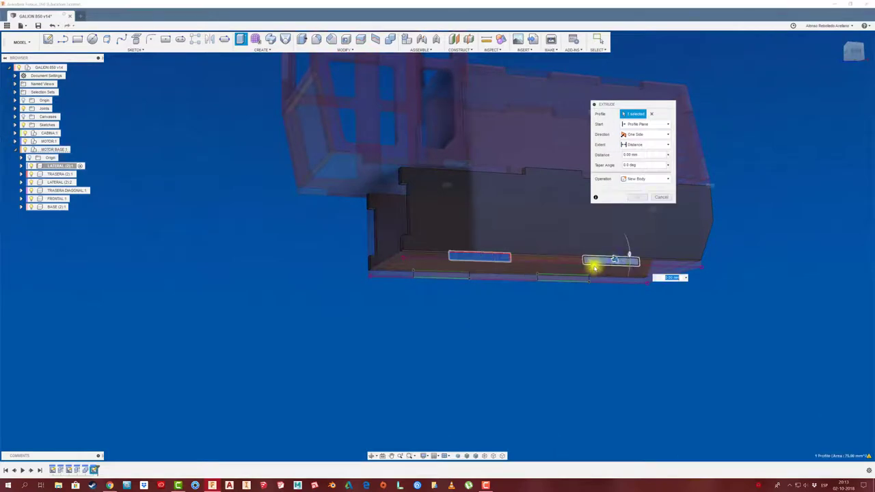
left_click(616, 260)
type("-3")
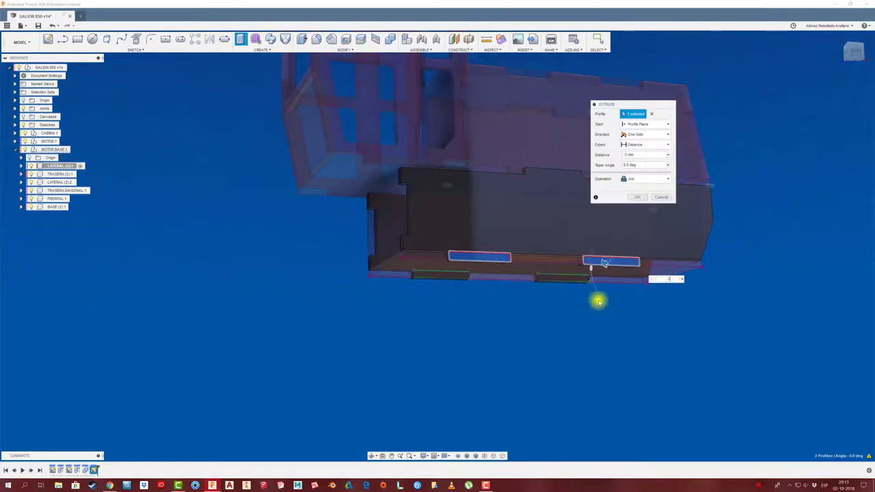
key("Return")
Step: With the root component active, Combine-cut slots for the tabs into the base plate
left_click(69, 68)
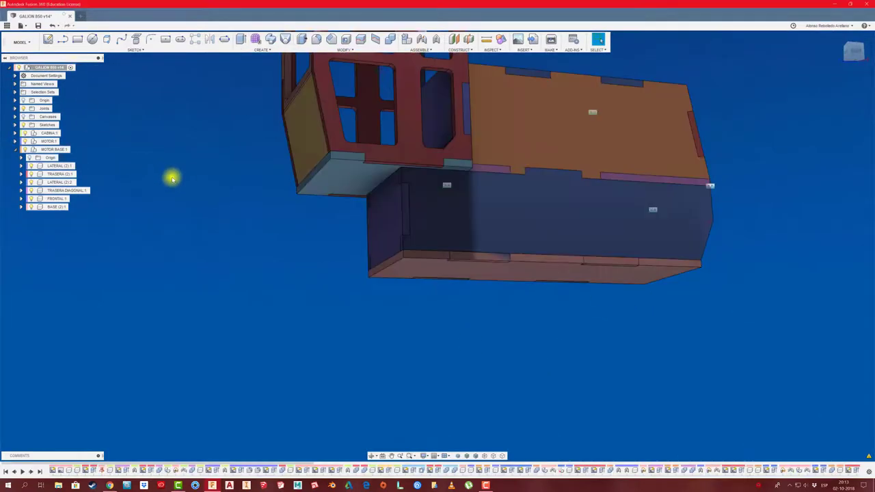
left_click(389, 39)
left_click(533, 302)
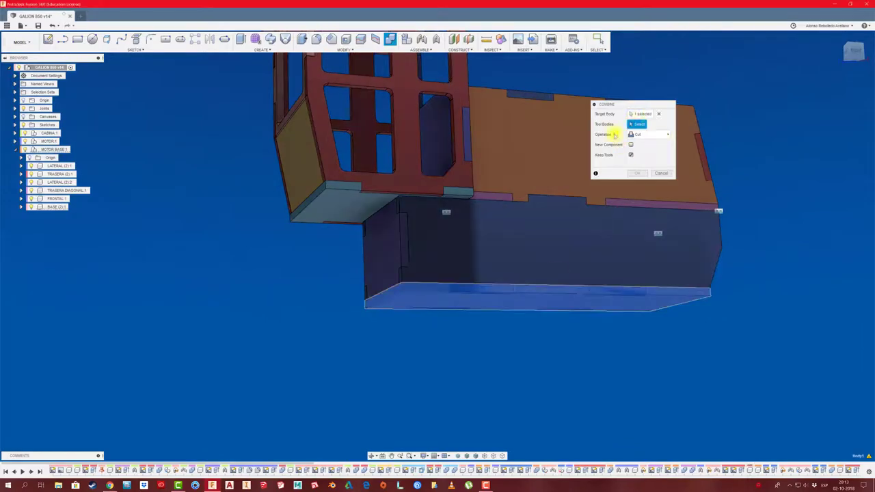
left_click(636, 173)
Step: Run a second Combine Cut on the motor base panels from another side
middle_click_drag(507, 371, 464, 375, "shift")
left_click(390, 39)
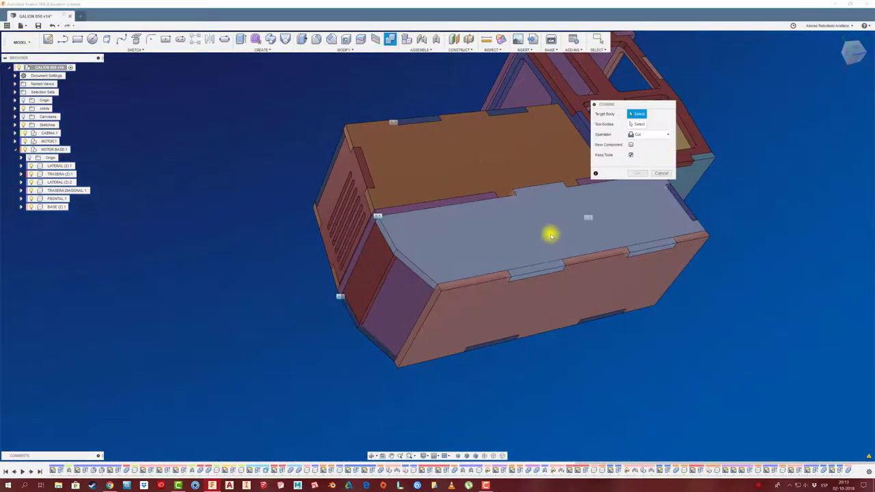
left_click(547, 246)
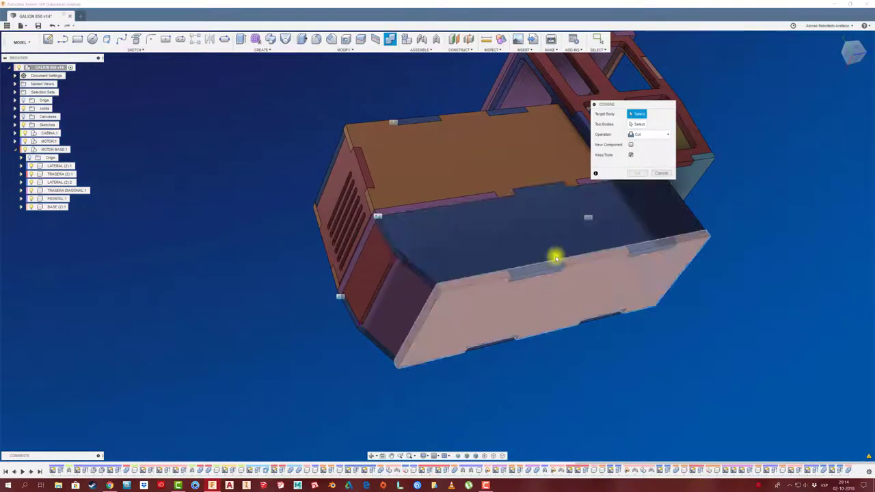
left_click(563, 293)
left_click(636, 173)
Step: Select the TRASERA rear panel and make it the active component
mouse_move(762, 276)
middle_mouse_down("shift")
mouse_move(344, 291)
mouse_move(374, 278)
mouse_move(449, 326)
middle_mouse_up("shift")
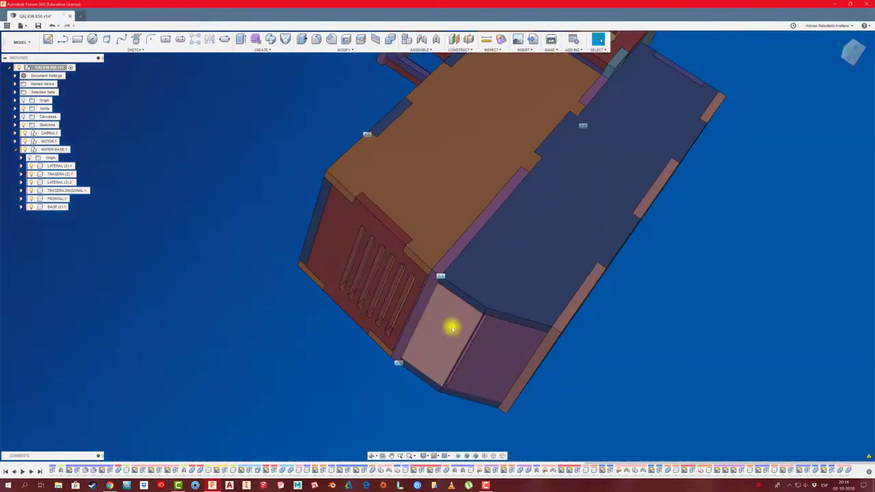
left_click(449, 326)
left_click(81, 174)
Step: Sketch a narrow tab rectangle beside the TRASERA rear panel's face
left_click(48, 39)
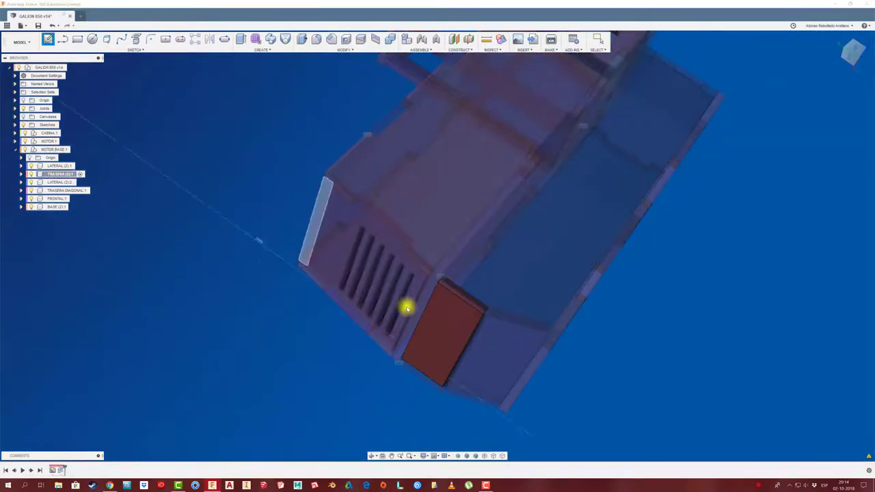
left_click(406, 307)
left_click(628, 41)
left_click(48, 39)
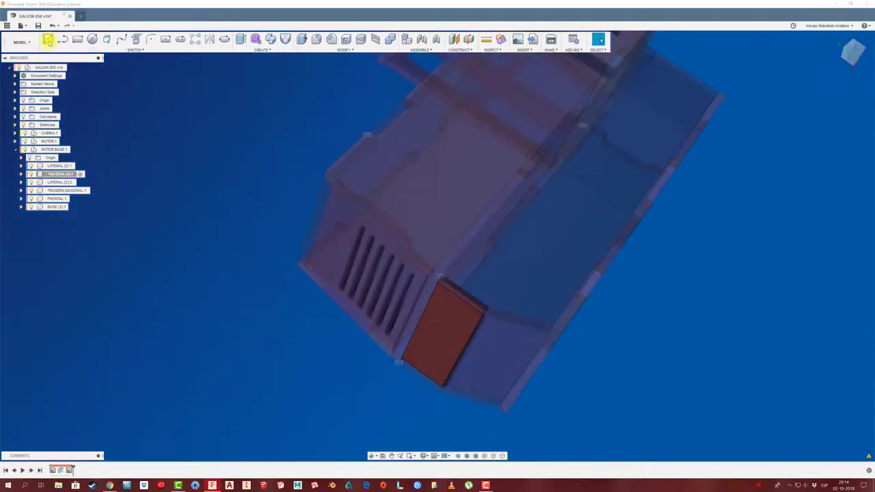
left_click(443, 299)
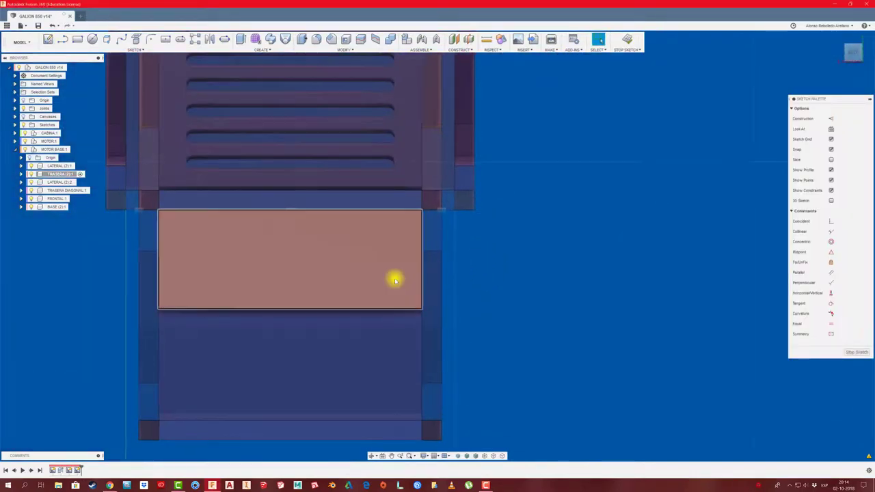
left_click(77, 39)
left_click(419, 226)
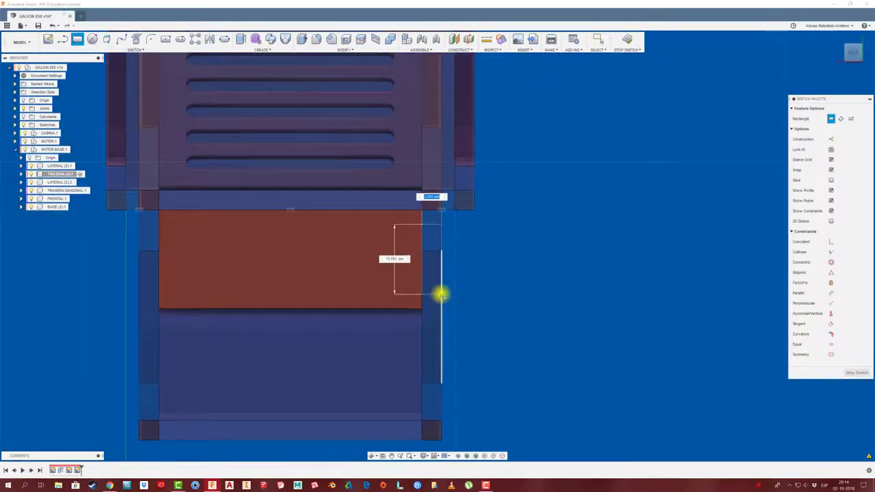
left_click(442, 294)
Step: Dimension the tab rectangle's height to 10.34 mm and finish the sketch
key("Escape")
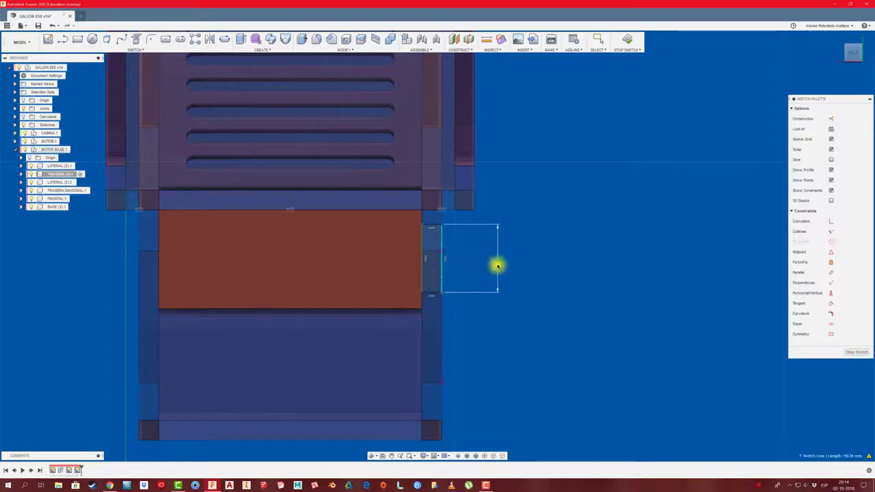
left_click(498, 264)
key("Return")
left_click(629, 39)
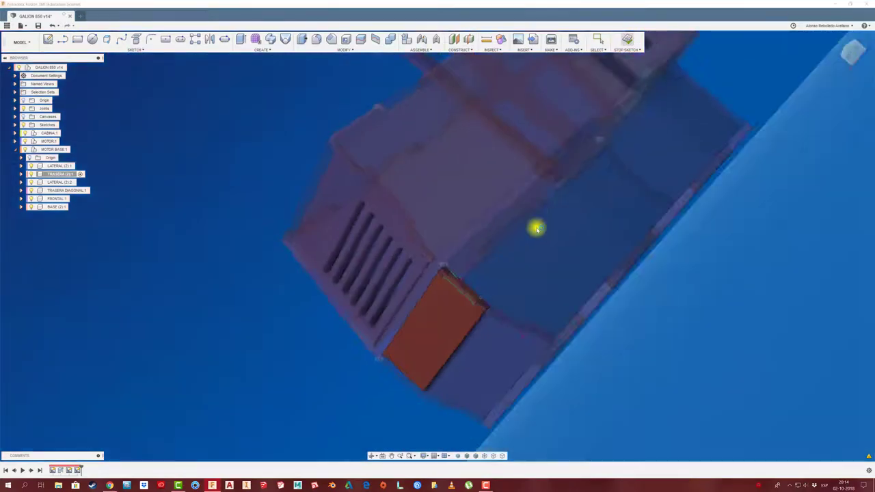
Step: Extrude the narrow tab as Join onto the rear panel, then reactivate the root component
key("e")
left_click(467, 298)
left_click_drag(452, 303, 474, 279)
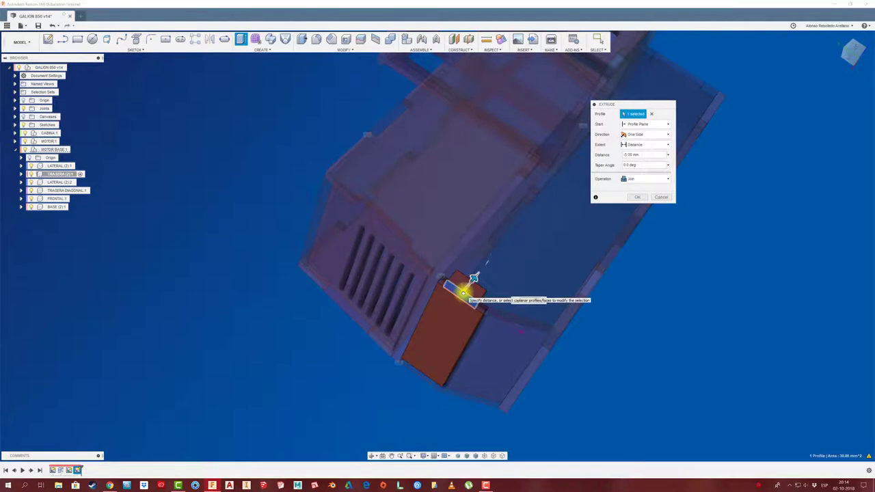
left_click(639, 198)
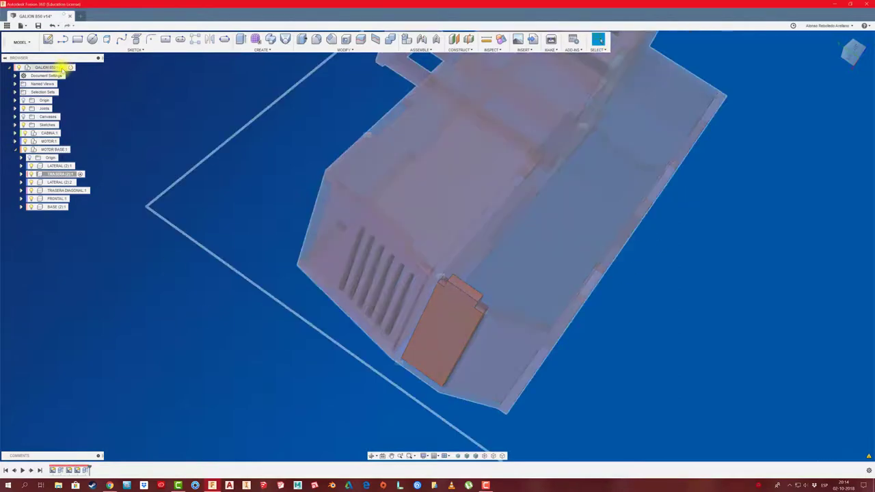
left_click(69, 67)
middle_click_drag(198, 145, 230, 269, "shift")
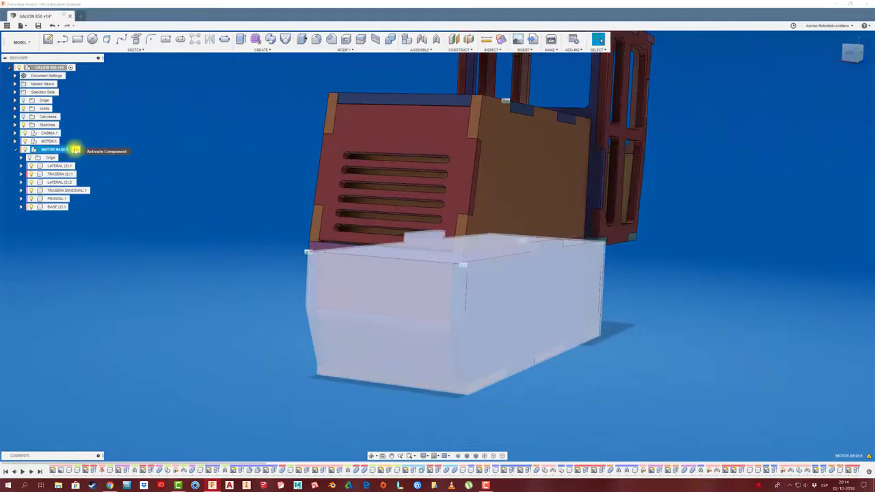
Step: Sketch a thin rectangle on the TRASERA rear plate and extrude it as a tab
left_click(80, 175)
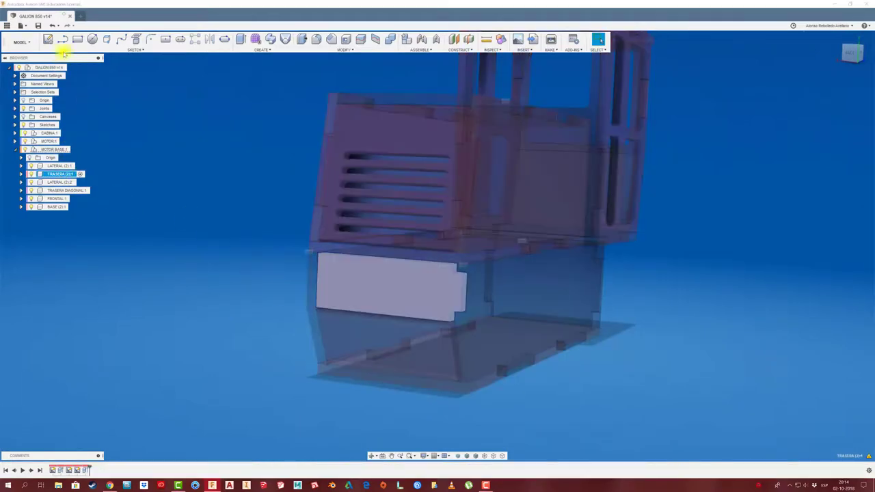
left_click(49, 39)
left_click(367, 271)
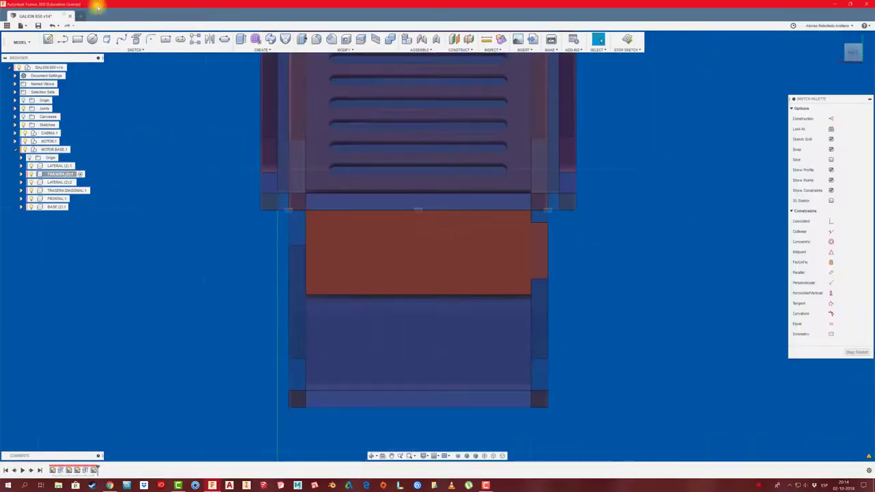
key("r")
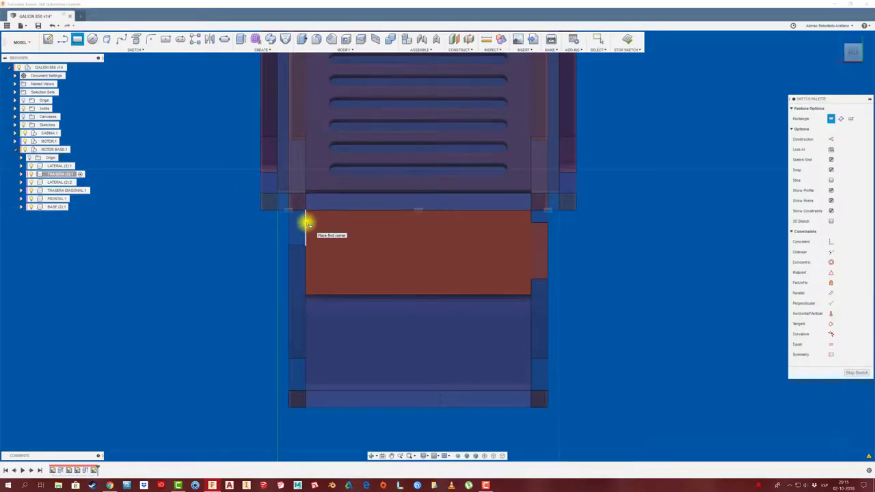
left_click(290, 279)
key("e")
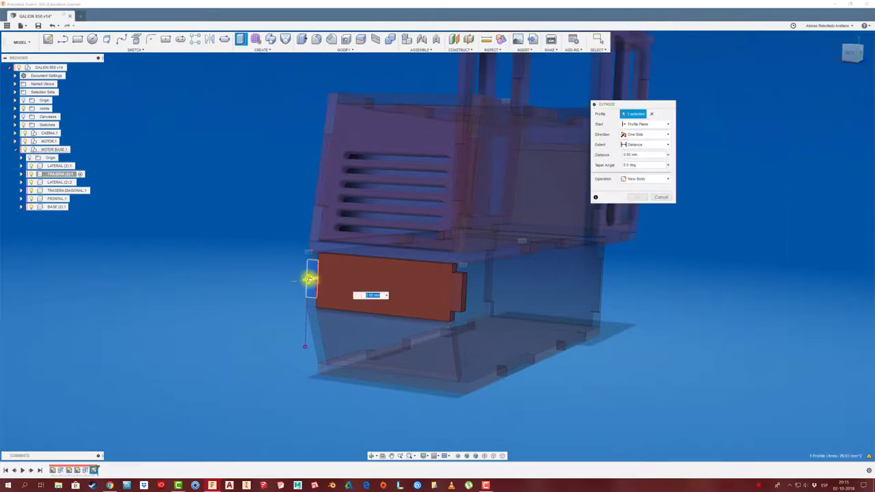
left_click(638, 198)
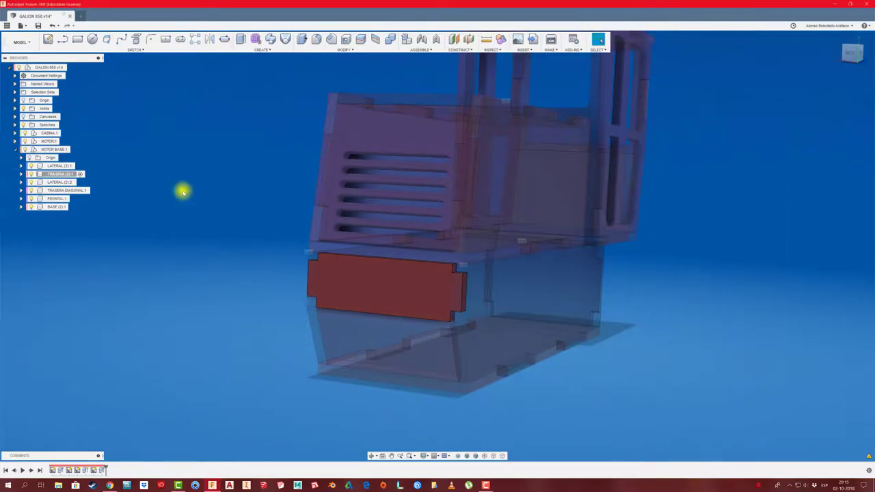
Step: Combine-cut the side panel using the tabbed rear plate as the cutter
left_click(389, 39)
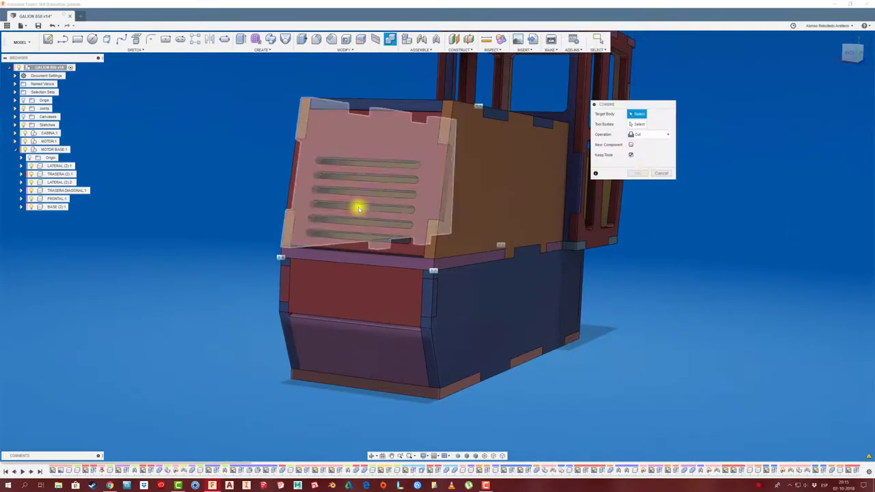
left_click(578, 300)
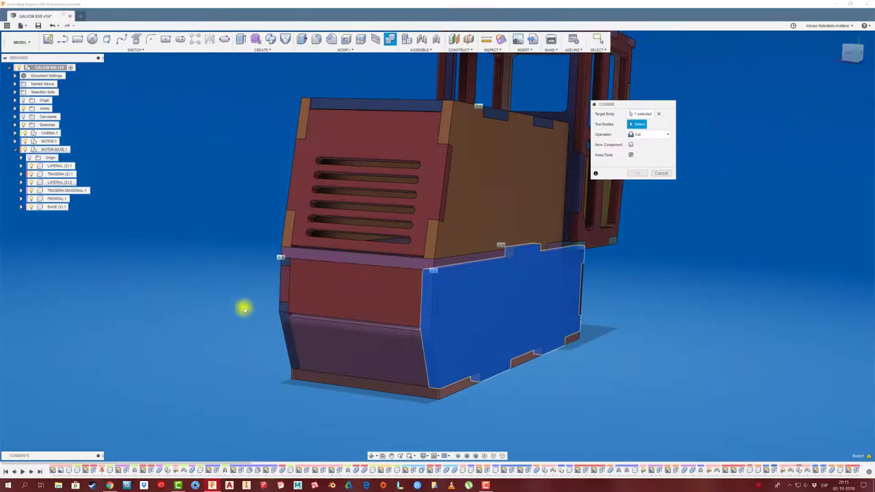
key("Escape")
left_click(389, 39)
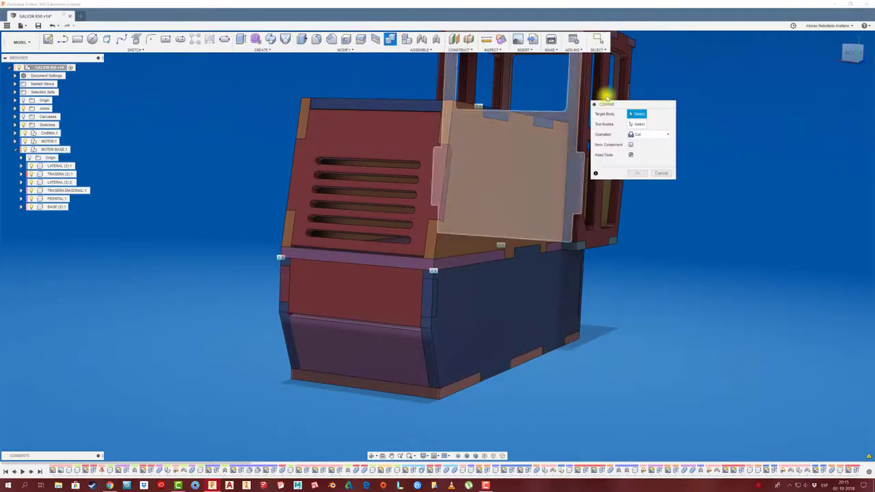
left_click(515, 284)
left_click(403, 280)
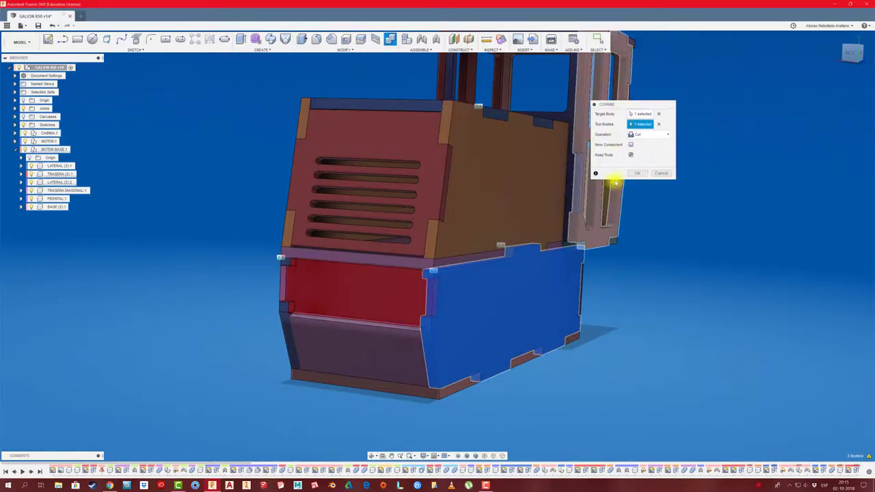
left_click(637, 173)
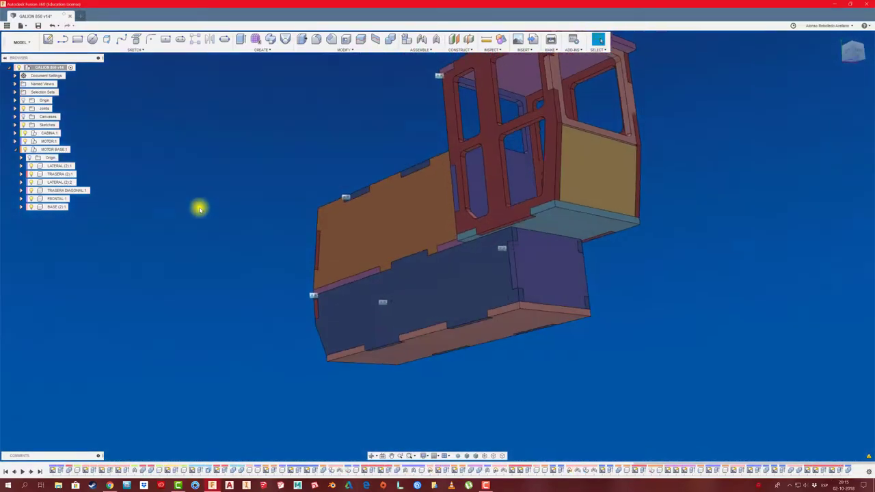
Step: Activate LATERAL (2):2 and sketch a 10 mm tab rectangle on its face
middle_click_drag(198, 208, 222, 216, "shift")
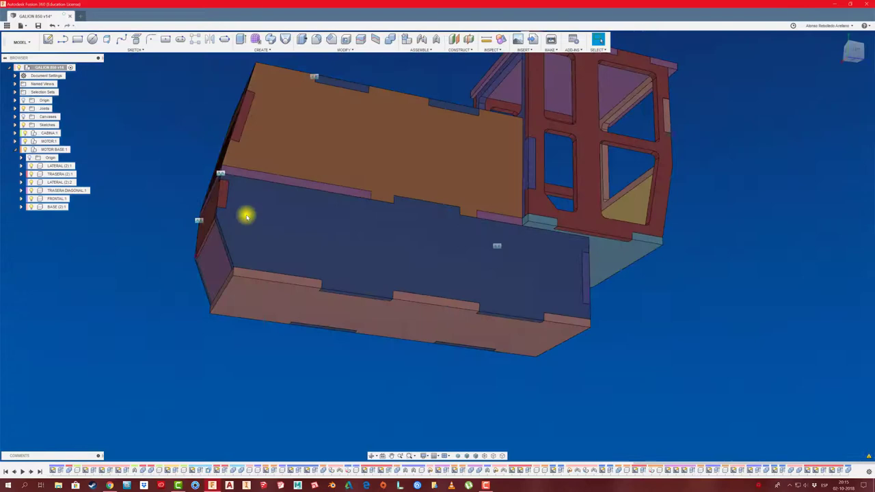
middle_click_drag(222, 216, 471, 240, "shift")
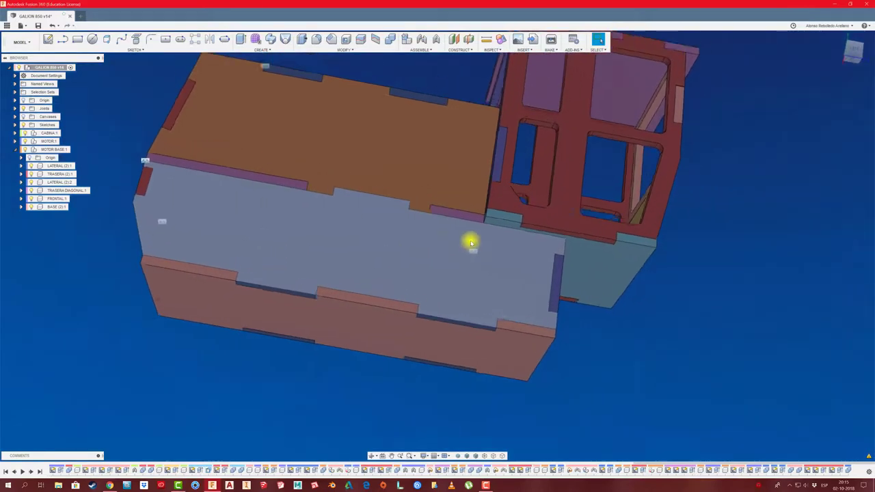
left_click(439, 256)
left_click(80, 182)
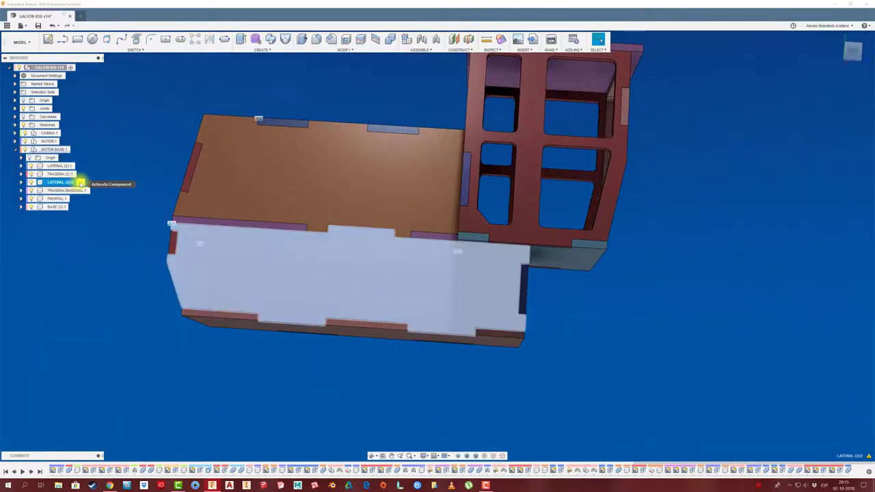
left_click(60, 40)
left_click(498, 273)
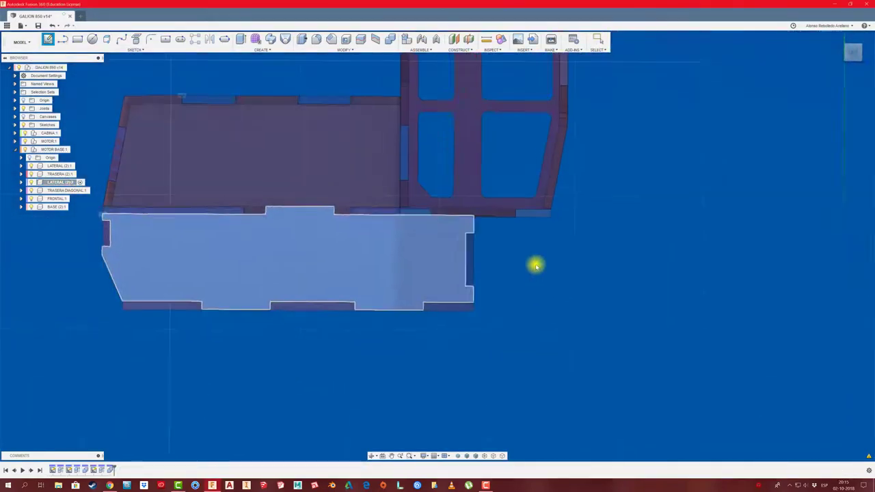
key("r")
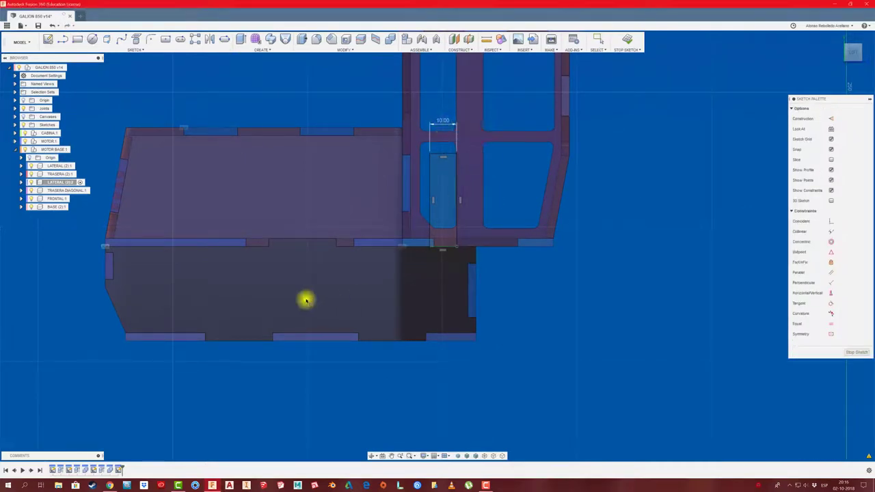
middle_click_drag(306, 300, 306, 299, "shift")
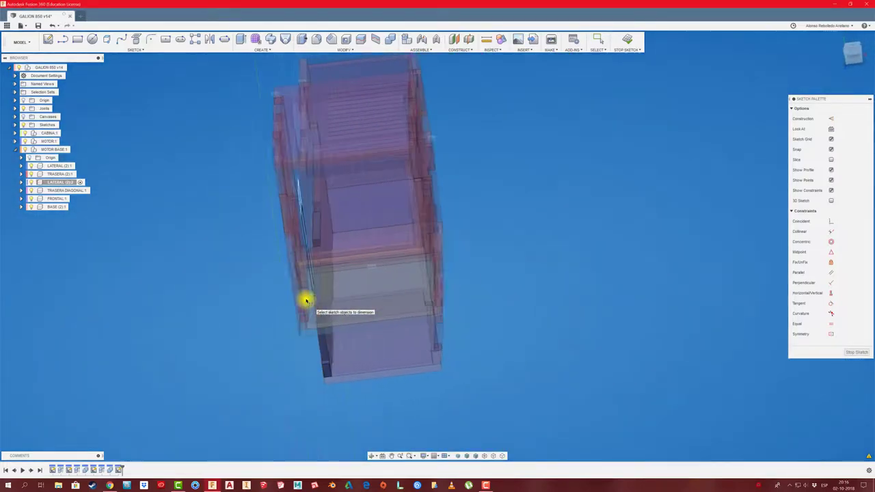
Step: Extrude the tab -5 mm as Join, then return to the whole assembly
key("e")
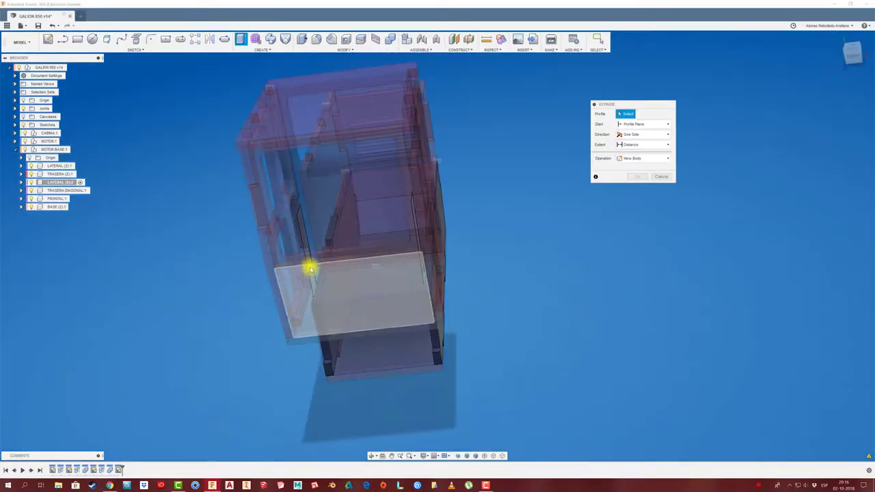
middle_click_drag(308, 267, 306, 244, "shift")
left_click_drag(307, 261, 313, 261)
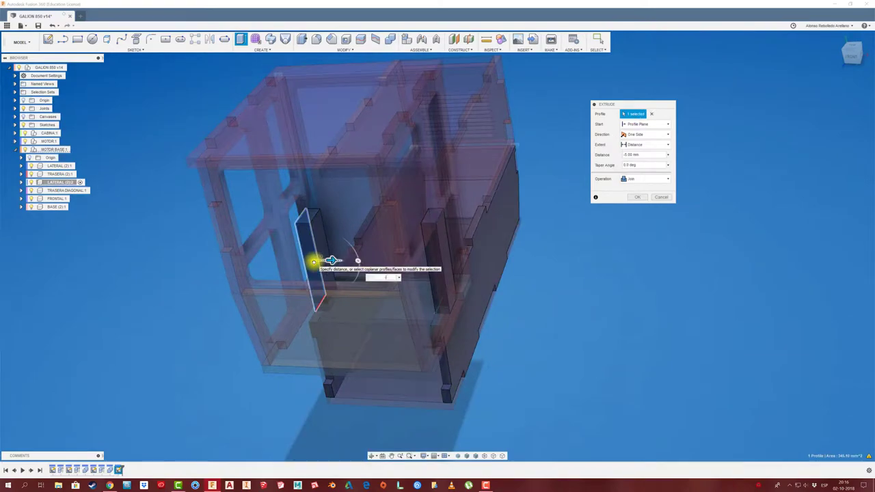
left_click(635, 197)
mouse_move(619, 222)
middle_mouse_down("shift")
mouse_move(166, 166)
mouse_move(160, 174)
middle_mouse_up("shift")
left_click(70, 67)
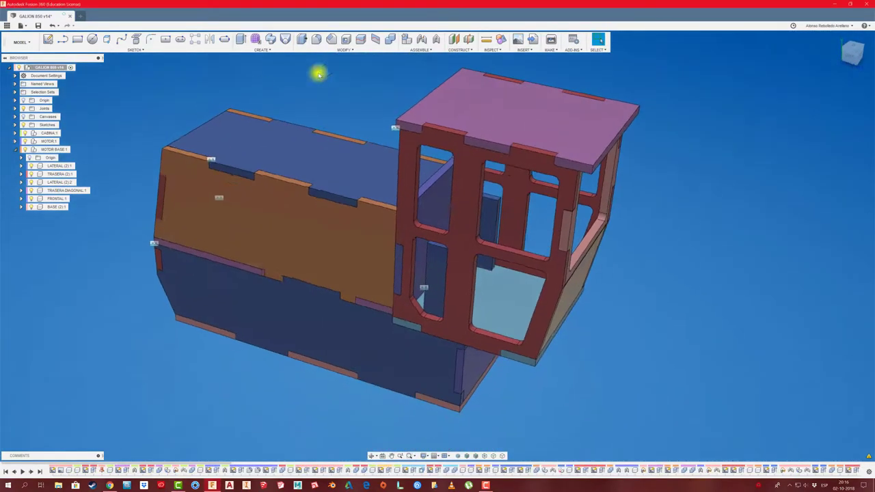
Step: Combine-cut slots into the cabin using the motor base as the cutter
left_click(391, 39)
left_click(465, 282)
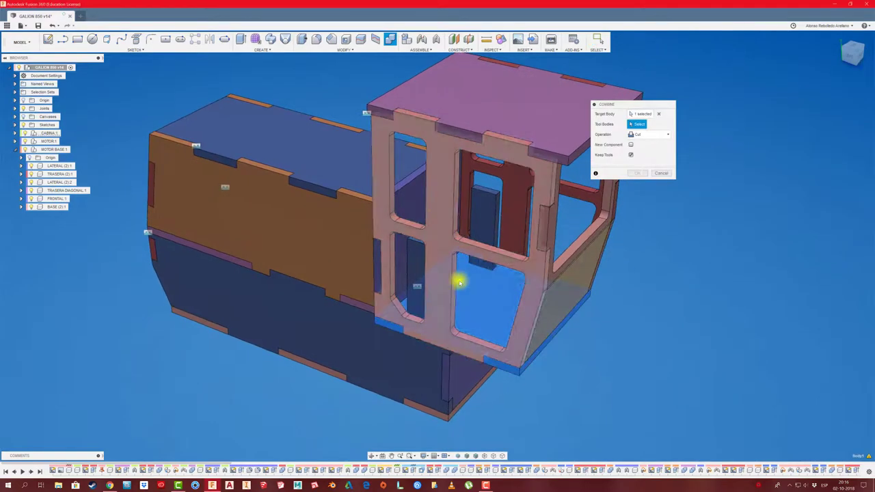
left_click(415, 271)
left_click(636, 173)
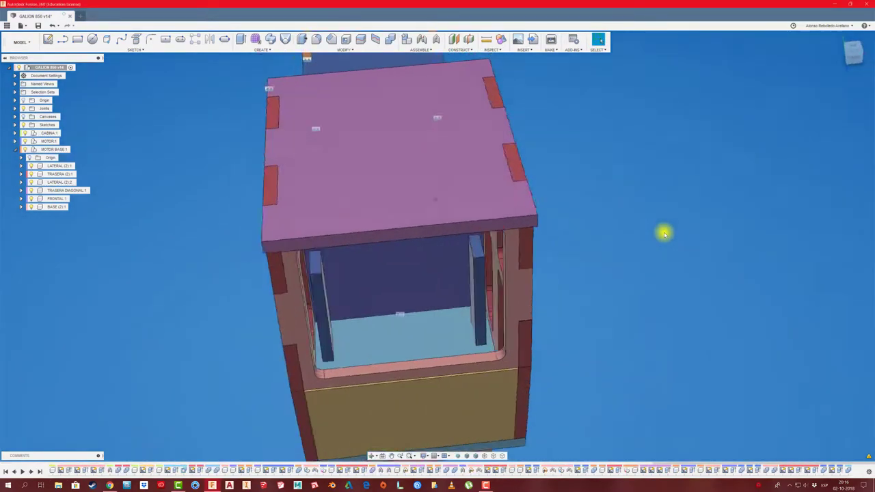
Step: Isolate the cabin's BASE (1):1 floor plate, then show all cabin parts again
middle_click_drag(664, 233, 488, 289, "shift")
left_click(387, 262)
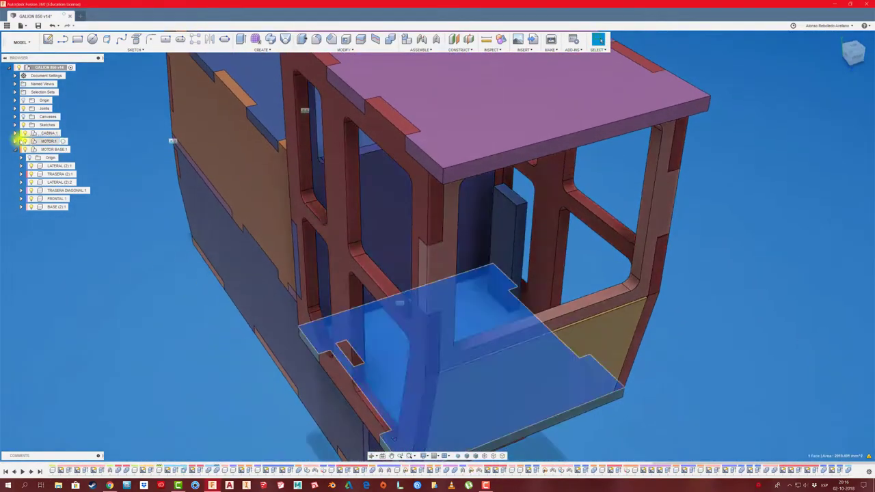
left_click(15, 133)
left_click(57, 206)
right_click(57, 206)
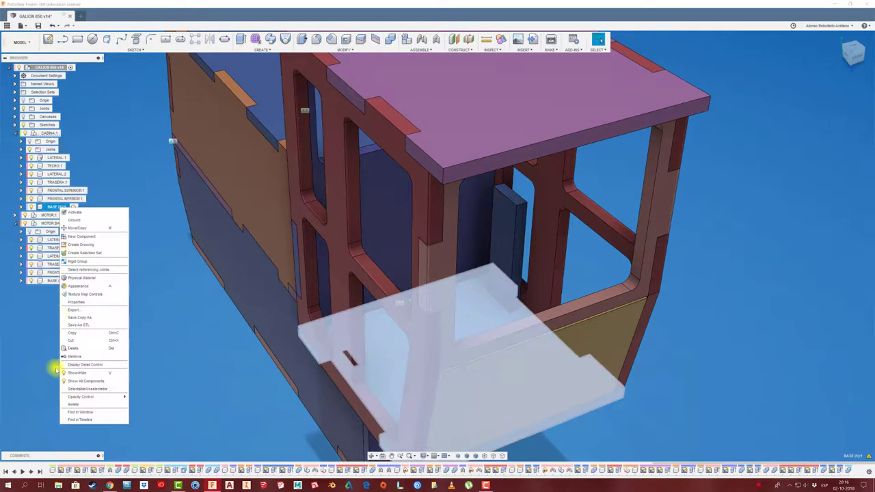
left_click(77, 399)
right_click(67, 213)
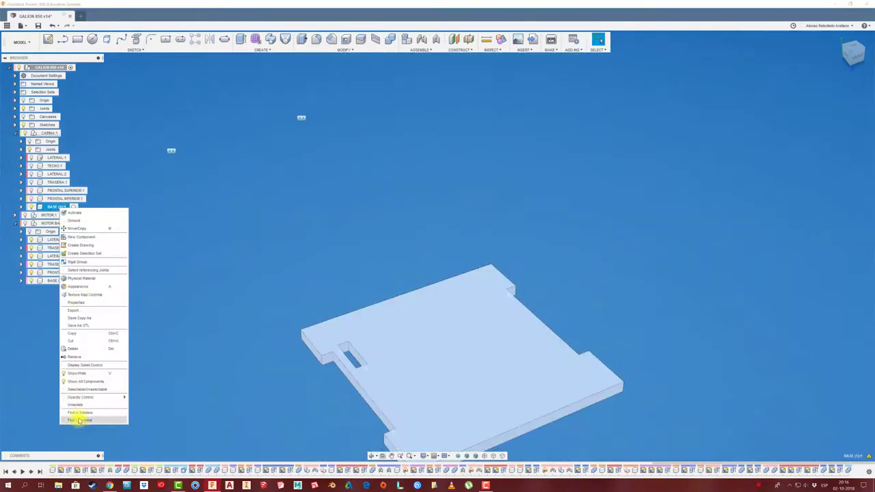
left_click(74, 416)
Step: Combine-cut a slot into the floor plate using the side panel tab
left_click(389, 40)
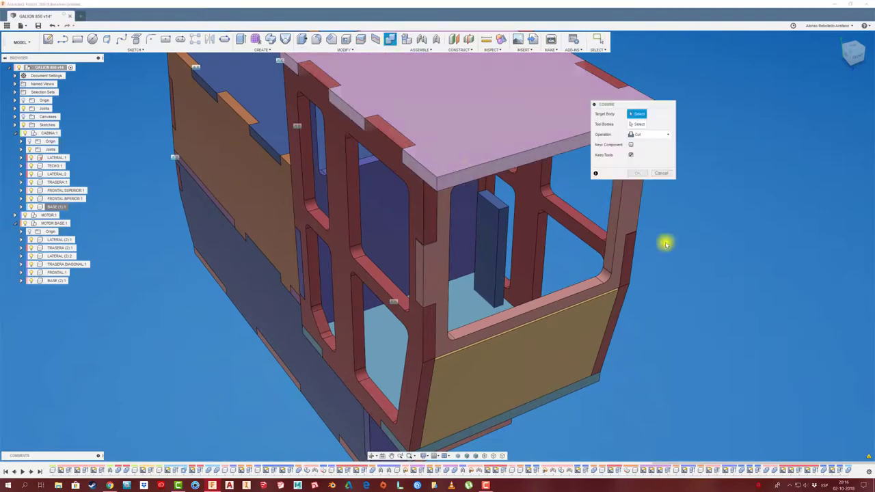
left_click(478, 304)
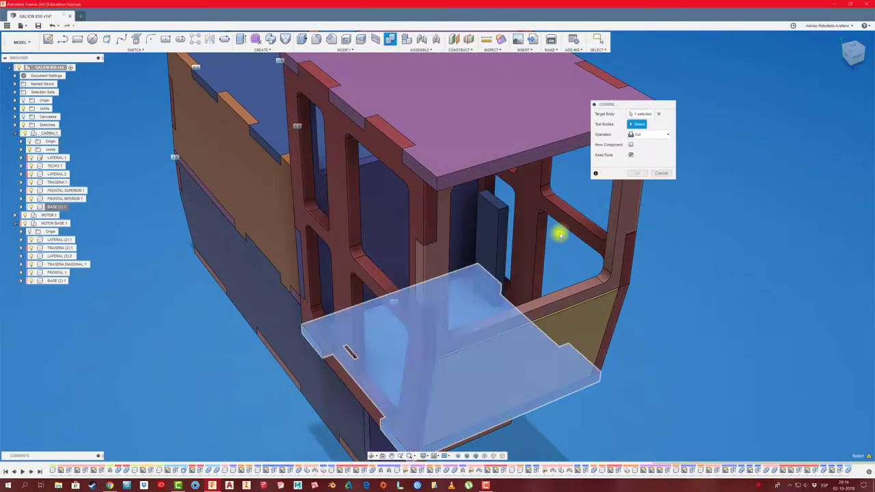
left_click(503, 237)
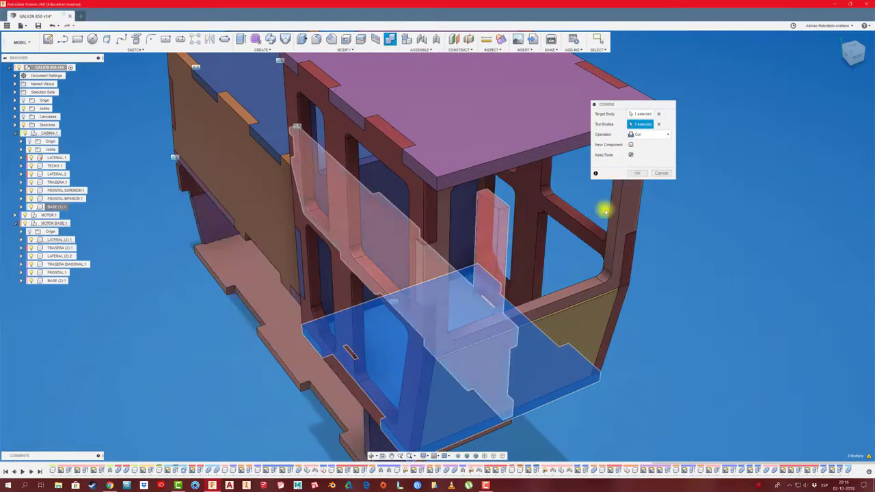
left_click(637, 173)
middle_click_drag(688, 262, 670, 262, "shift")
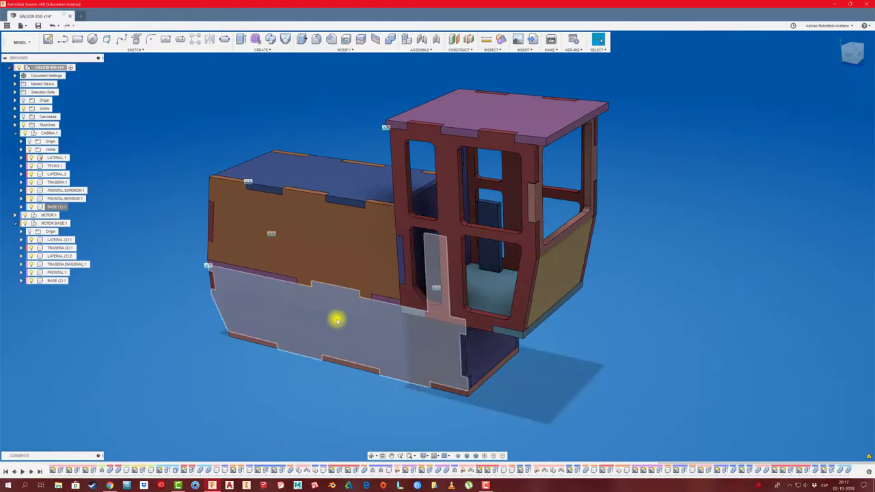
left_click_drag(337, 319, 491, 257)
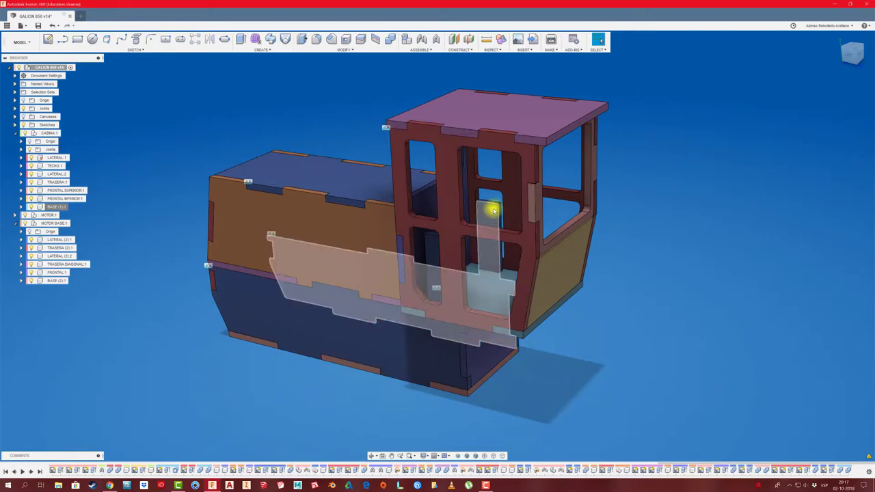
middle_click_drag(494, 205, 653, 344, "shift")
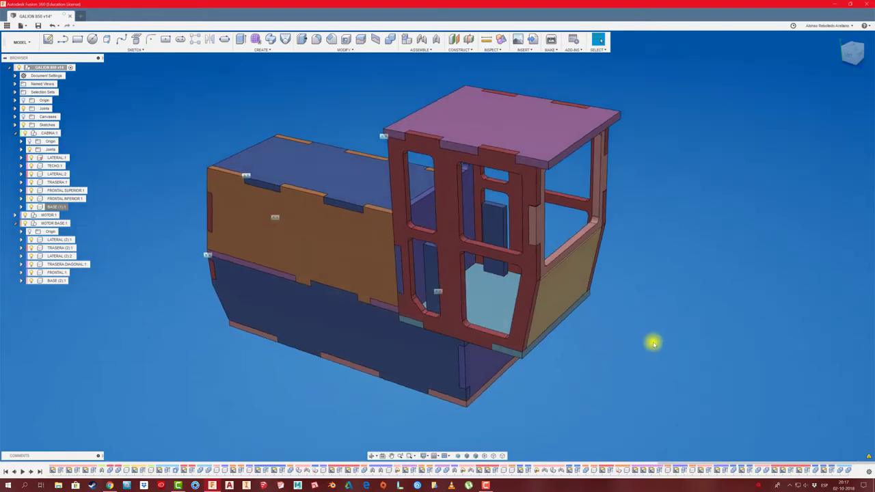